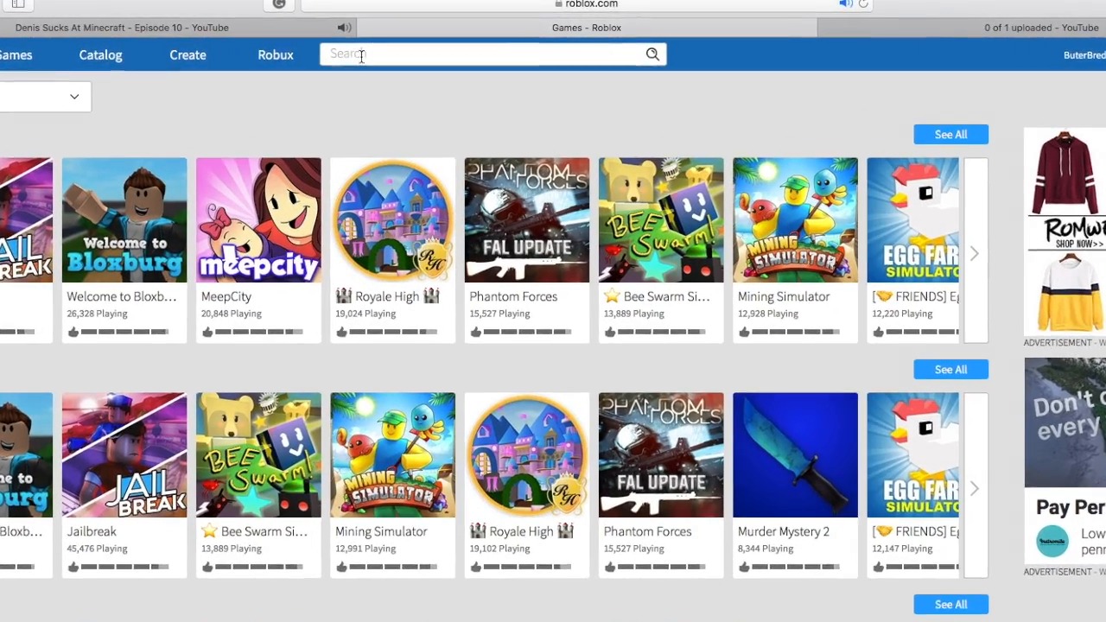
Search the Roblox games for "photoshoot".
{"action": "left_click", "coordinate": [361, 56]}
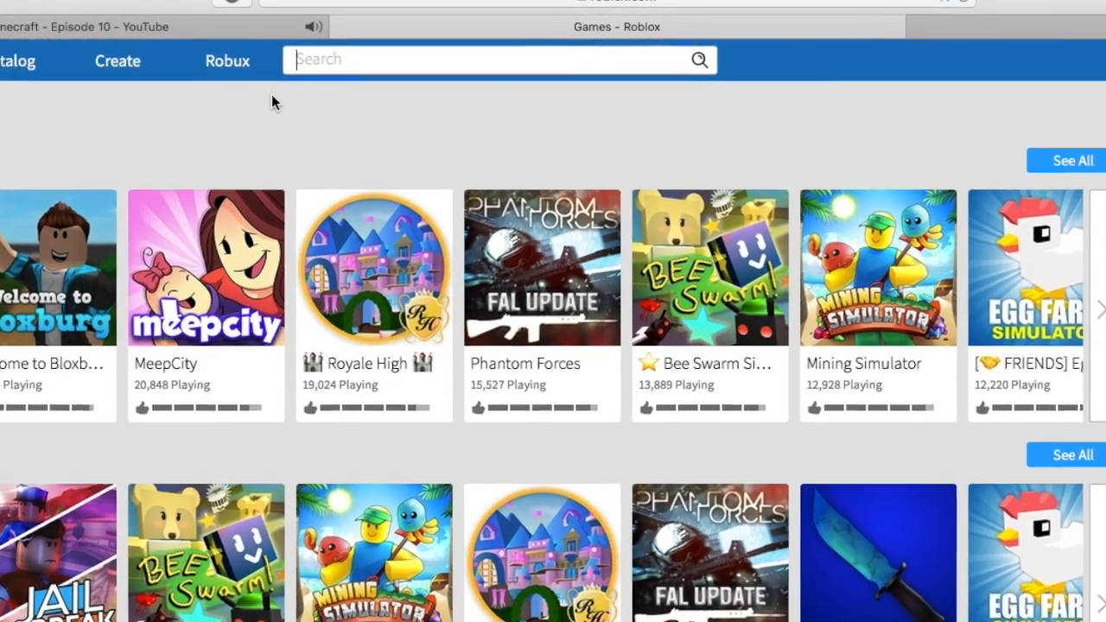
{"action": "type", "text": "photo"}
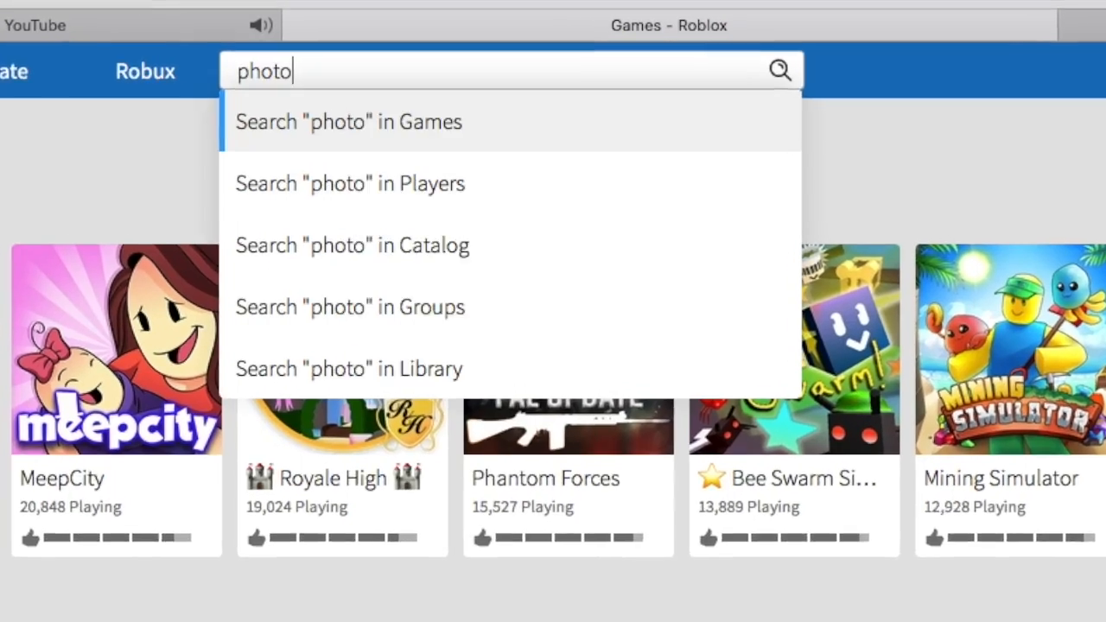
{"action": "type", "text": "shoot"}
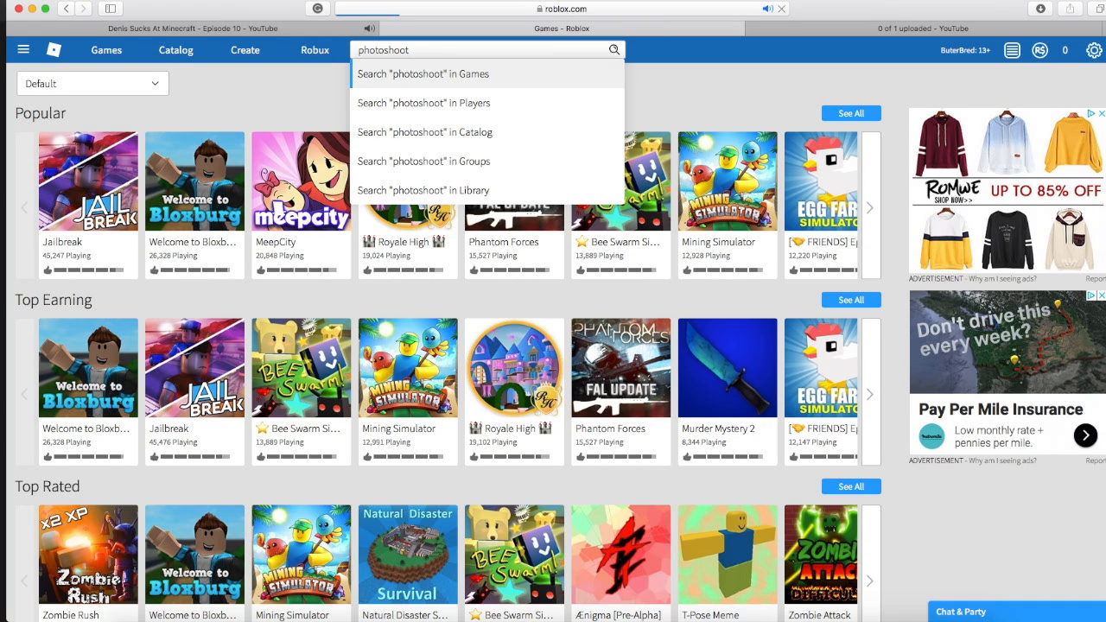
{"action": "key", "text": "Return"}
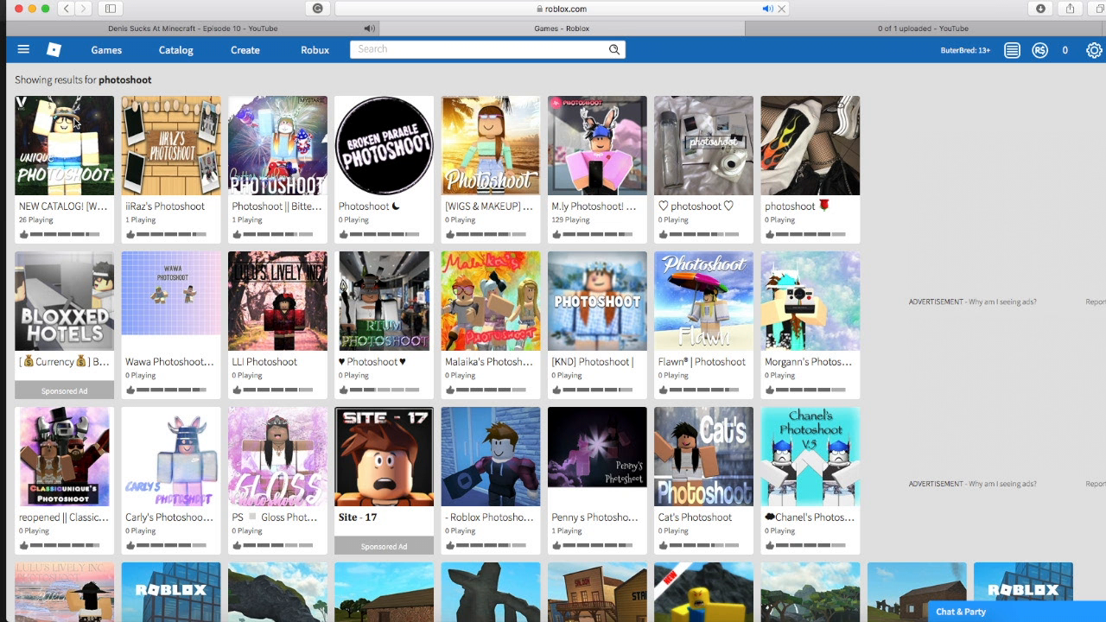
Launch the game "NEW CATALOG! [WIGS & MAKEUP] Unique° Photoshoot" and allow the page to open Roblox.
{"action": "left_click", "coordinate": [75, 123]}
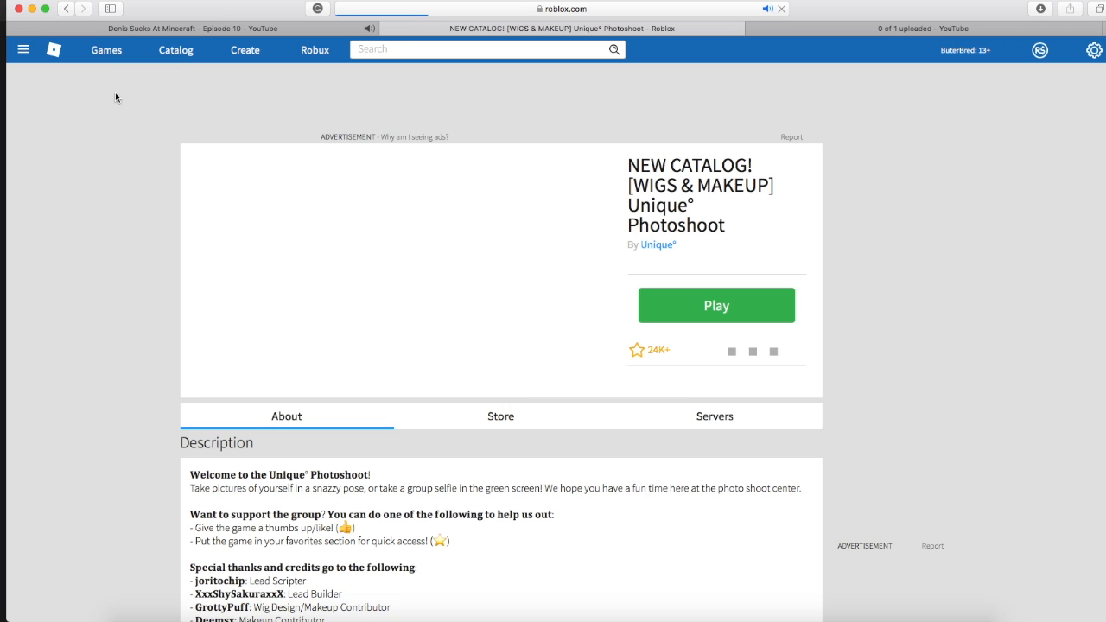
{"action": "left_click", "coordinate": [712, 314]}
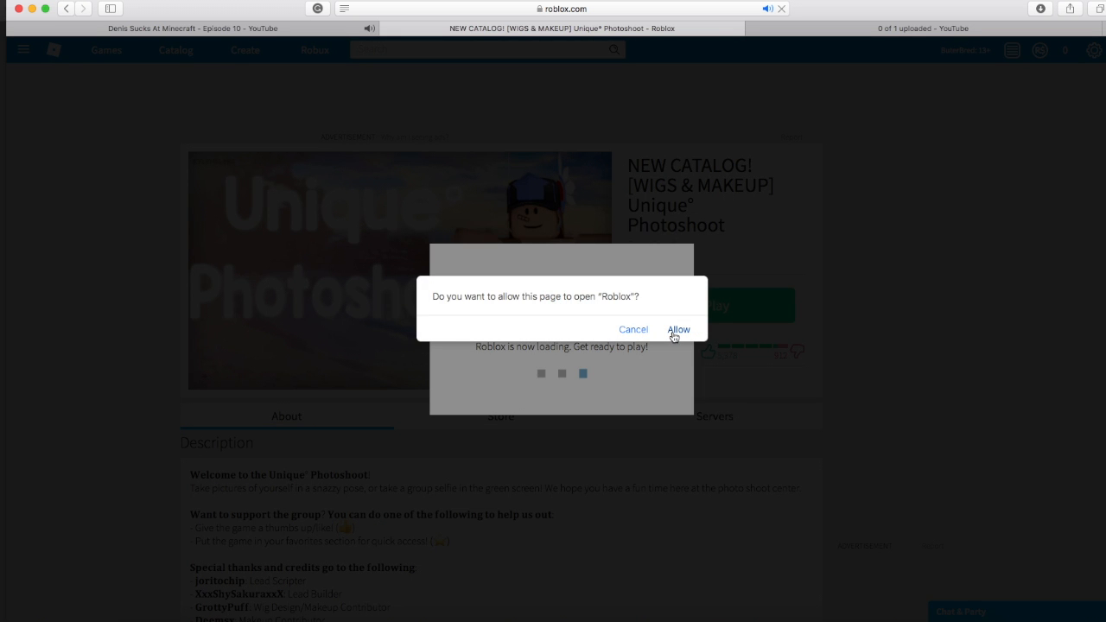
{"action": "left_click", "coordinate": [678, 329]}
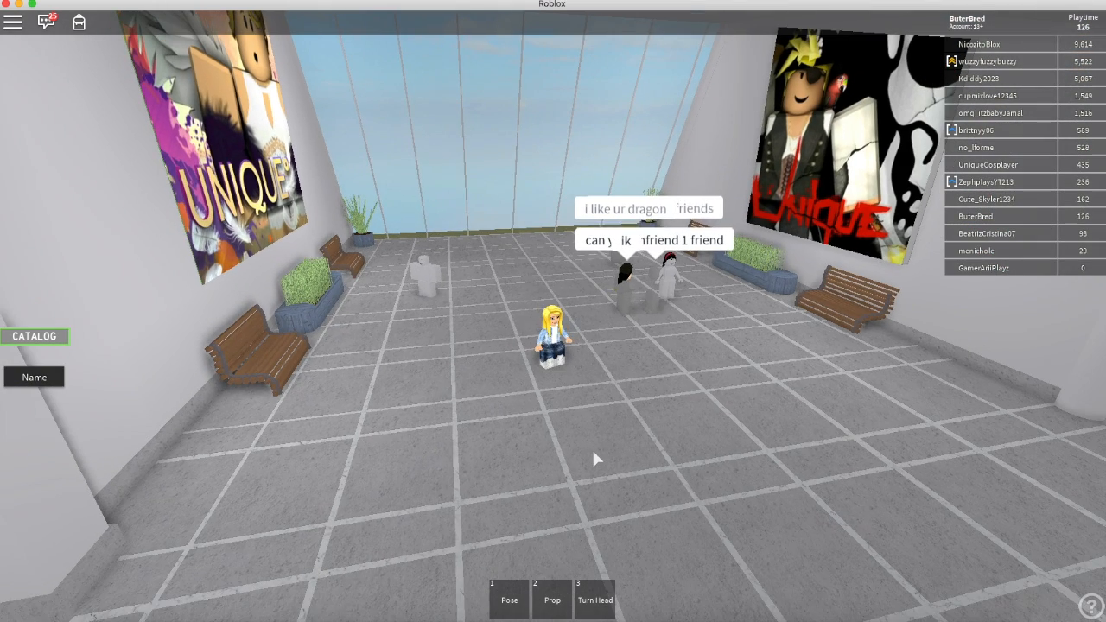
Open the in-game catalog and go through several pages of accessories, picking items for the avatar.
{"action": "left_click", "coordinate": [35, 336]}
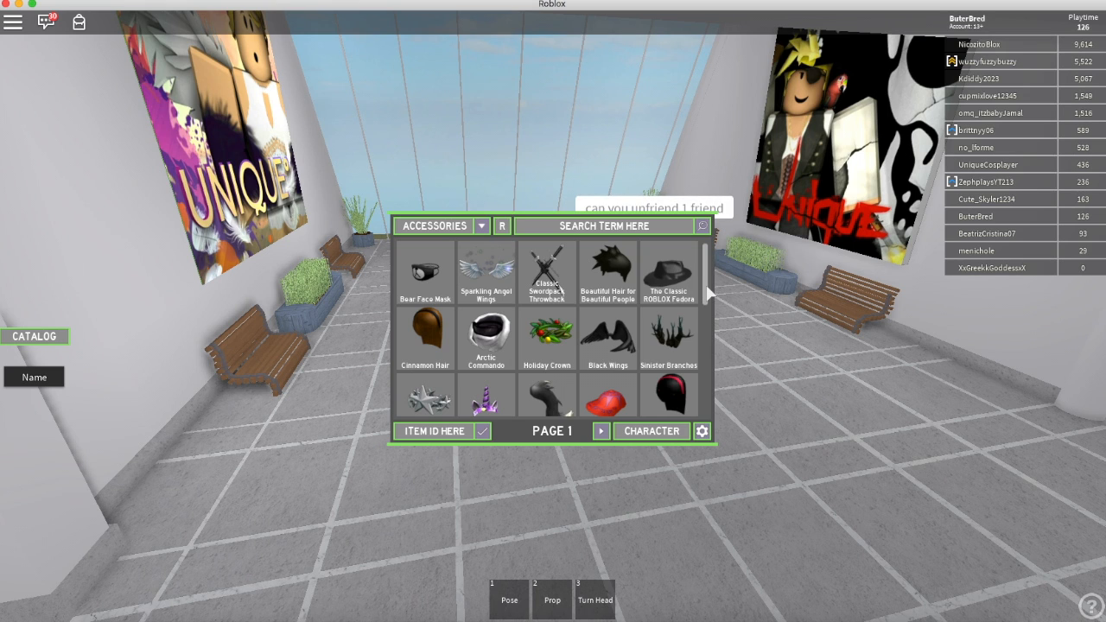
{"action": "mouse_move", "coordinate": [707, 286]}
{"action": "left_mouse_down"}
{"action": "mouse_move", "coordinate": [714, 393]}
{"action": "mouse_move", "coordinate": [712, 302]}
{"action": "left_mouse_up"}
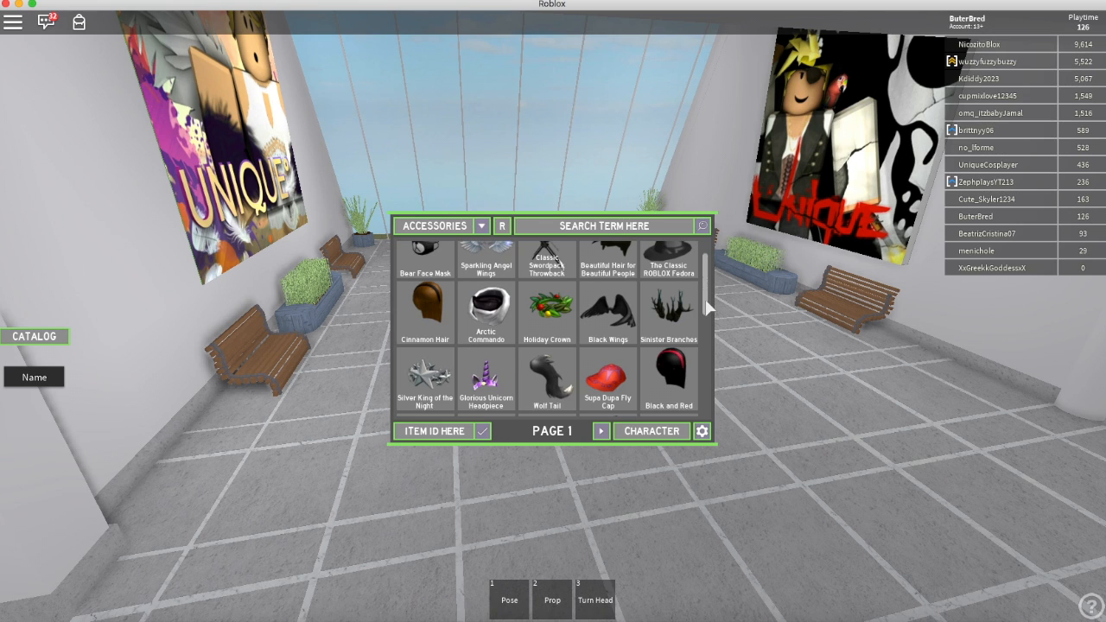
{"action": "left_click", "coordinate": [450, 270]}
{"action": "left_click_drag", "start_coordinate": [706, 306], "coordinate": [707, 258]}
{"action": "left_click", "coordinate": [431, 317]}
{"action": "left_click", "coordinate": [601, 431]}
{"action": "left_click", "coordinate": [599, 431]}
{"action": "left_click", "coordinate": [553, 256]}
{"action": "left_click", "coordinate": [546, 290]}
Pick a clothing item for the avatar from another catalog category and switch the catalog to Pants.
{"action": "left_click", "coordinate": [481, 225]}
{"action": "left_click", "coordinate": [435, 250]}
{"action": "left_click_drag", "start_coordinate": [704, 290], "coordinate": [707, 378]}
{"action": "left_click", "coordinate": [425, 356]}
{"action": "left_click", "coordinate": [425, 377]}
{"action": "left_click", "coordinate": [481, 226]}
{"action": "left_click", "coordinate": [459, 268]}
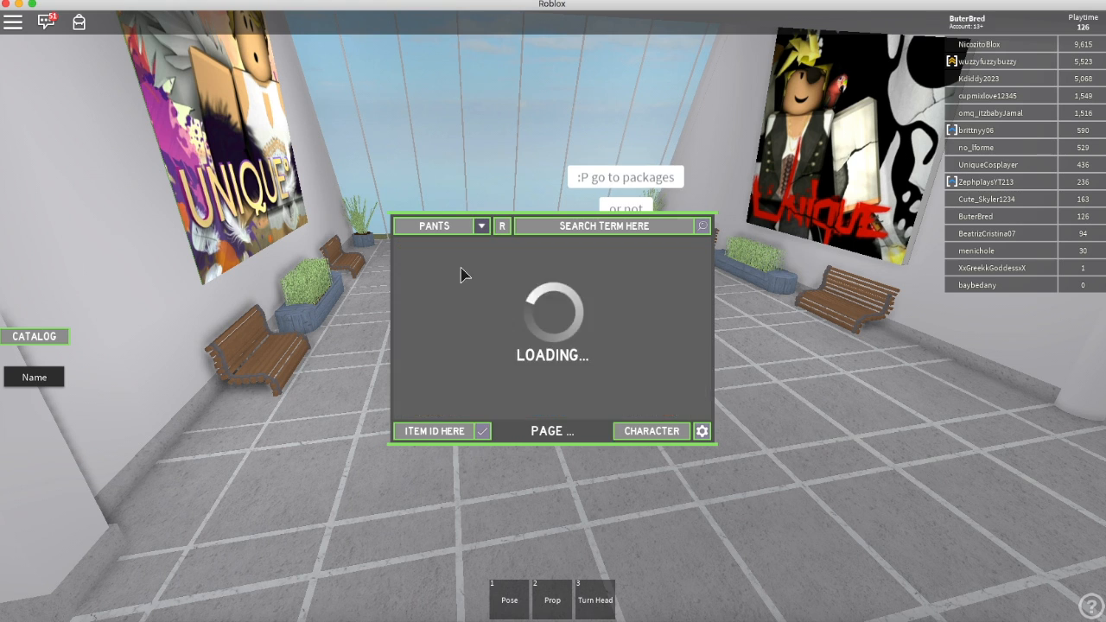
Put the Prankster face from page 8 of the catalog's Faces category on the avatar and close the catalog.
{"action": "left_click", "coordinate": [481, 226]}
{"action": "left_click", "coordinate": [456, 278]}
{"action": "left_click", "coordinate": [601, 430]}
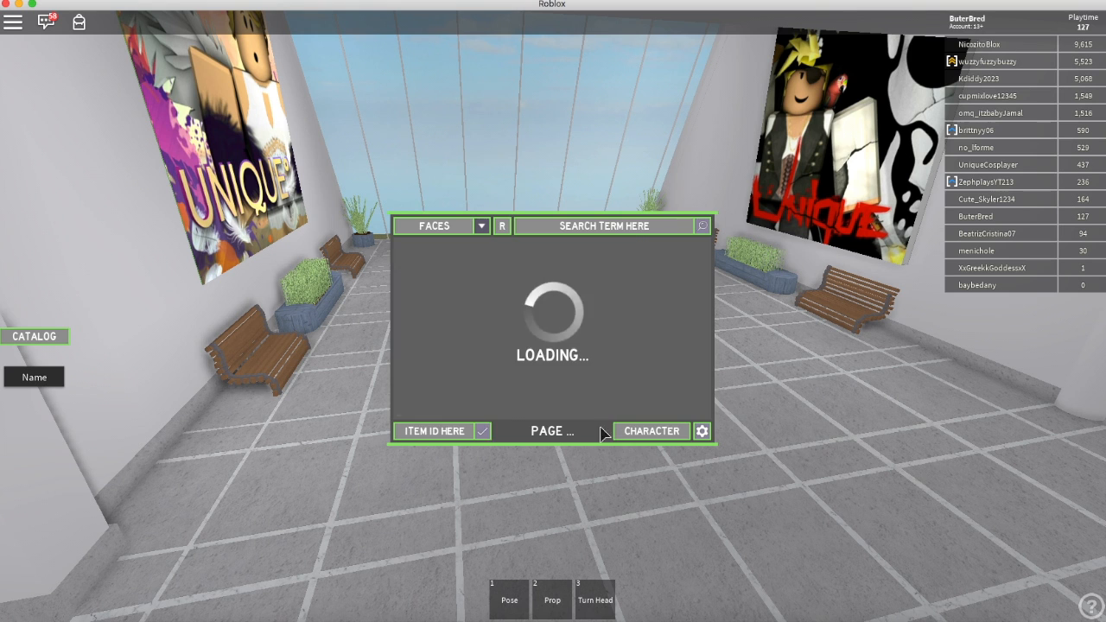
{"action": "left_click_drag", "start_coordinate": [709, 352], "coordinate": [727, 388]}
{"action": "left_click", "coordinate": [602, 431]}
{"action": "left_click", "coordinate": [603, 431]}
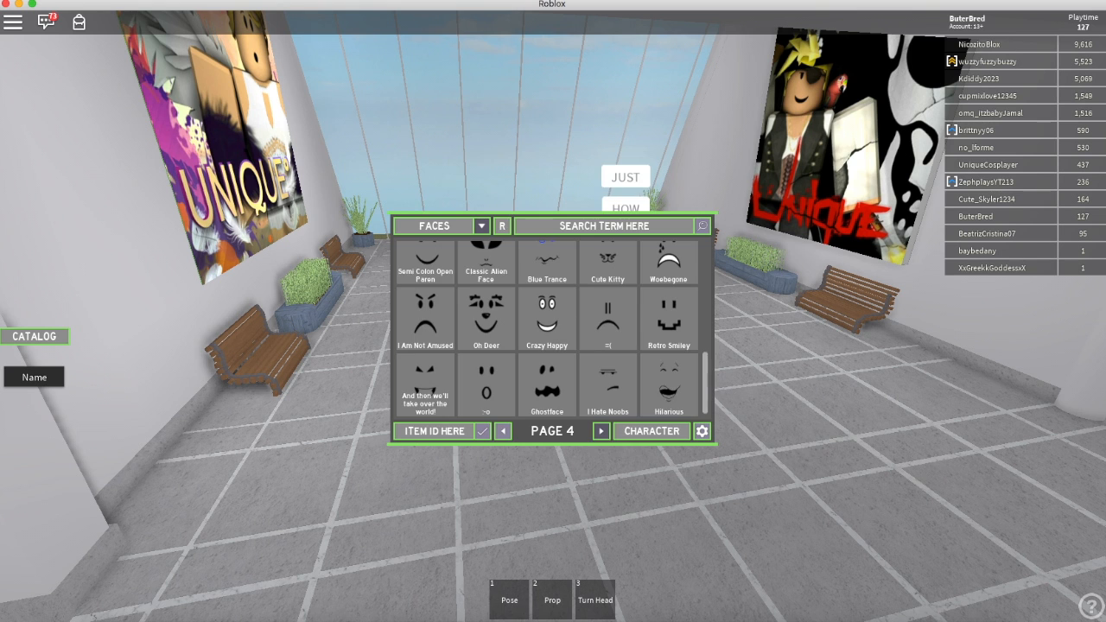
{"action": "left_click", "coordinate": [602, 431]}
{"action": "left_click", "coordinate": [602, 431]}
{"action": "left_click_drag", "start_coordinate": [705, 390], "coordinate": [709, 279]}
{"action": "left_click", "coordinate": [602, 431]}
{"action": "left_click", "coordinate": [601, 431]}
{"action": "left_click", "coordinate": [615, 341]}
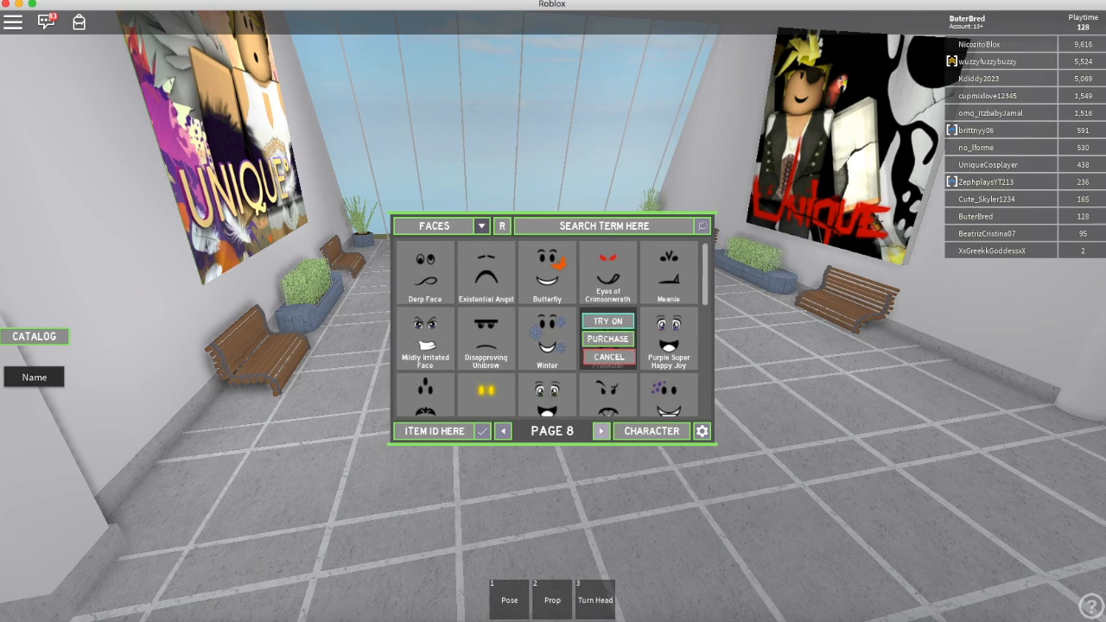
{"action": "left_click", "coordinate": [50, 336]}
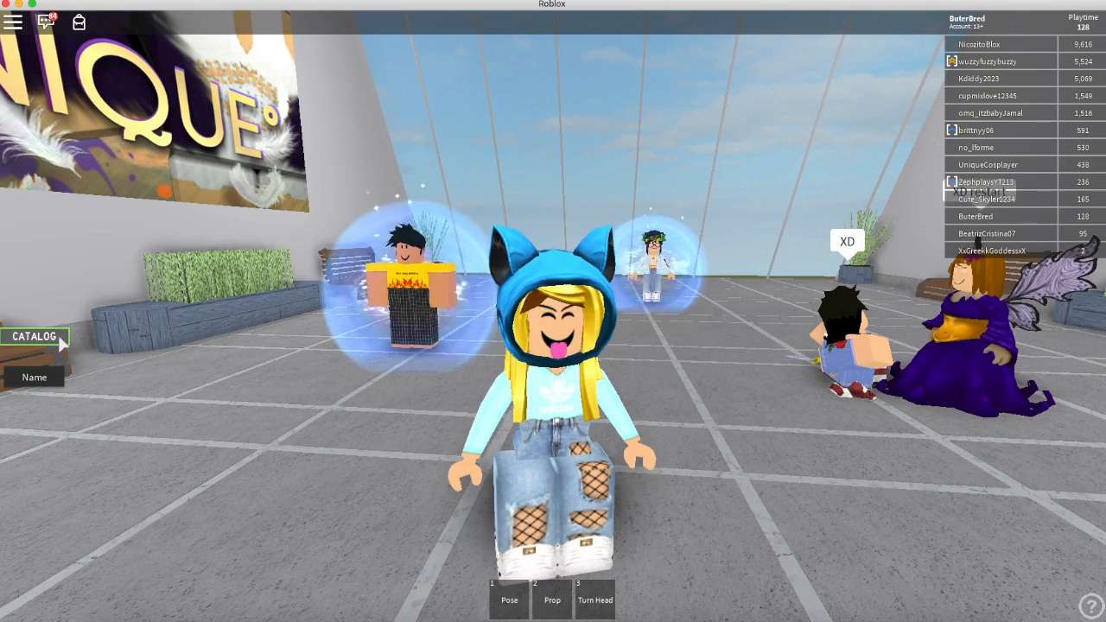
Remove the long blonde hair from the avatar's worn items and close the character editor.
{"action": "left_click", "coordinate": [54, 337]}
{"action": "left_click", "coordinate": [654, 427]}
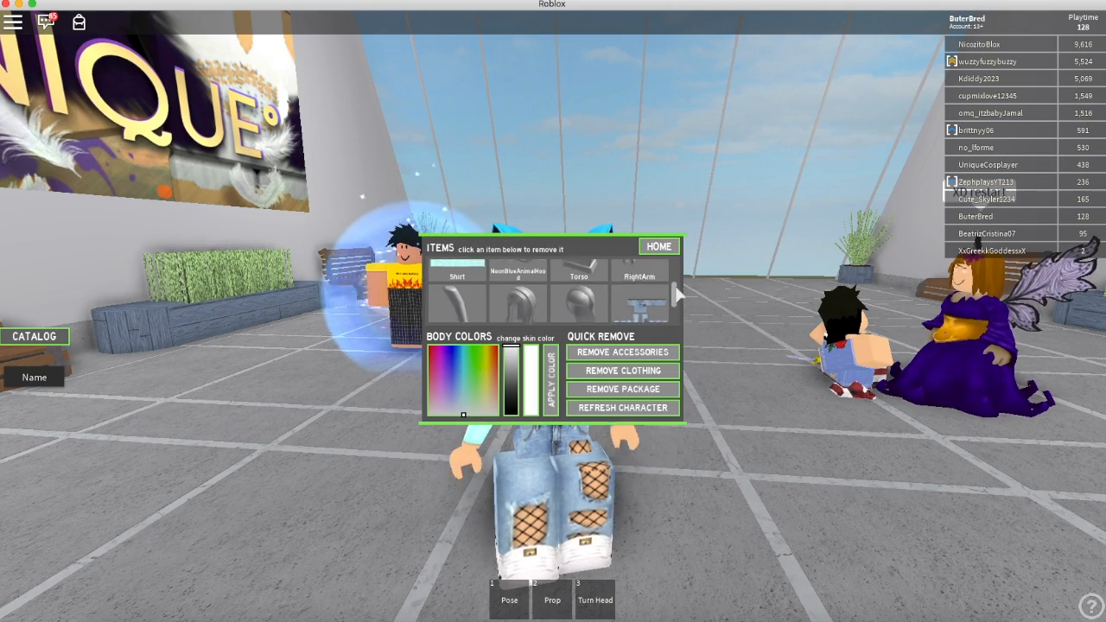
{"action": "left_click_drag", "start_coordinate": [678, 289], "coordinate": [678, 304]}
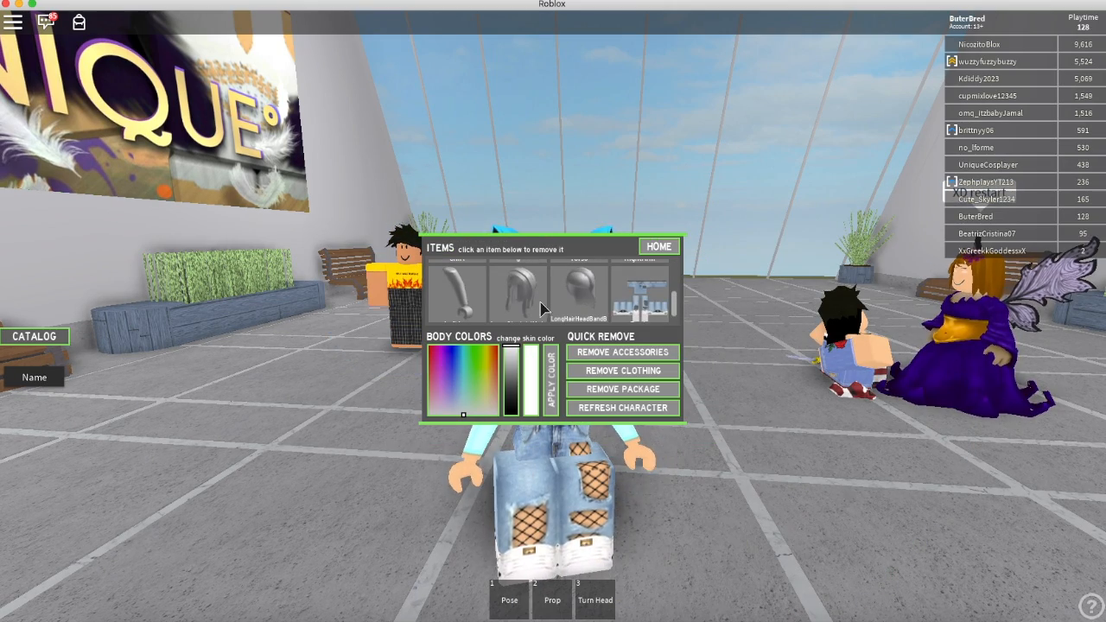
{"action": "left_click", "coordinate": [54, 336]}
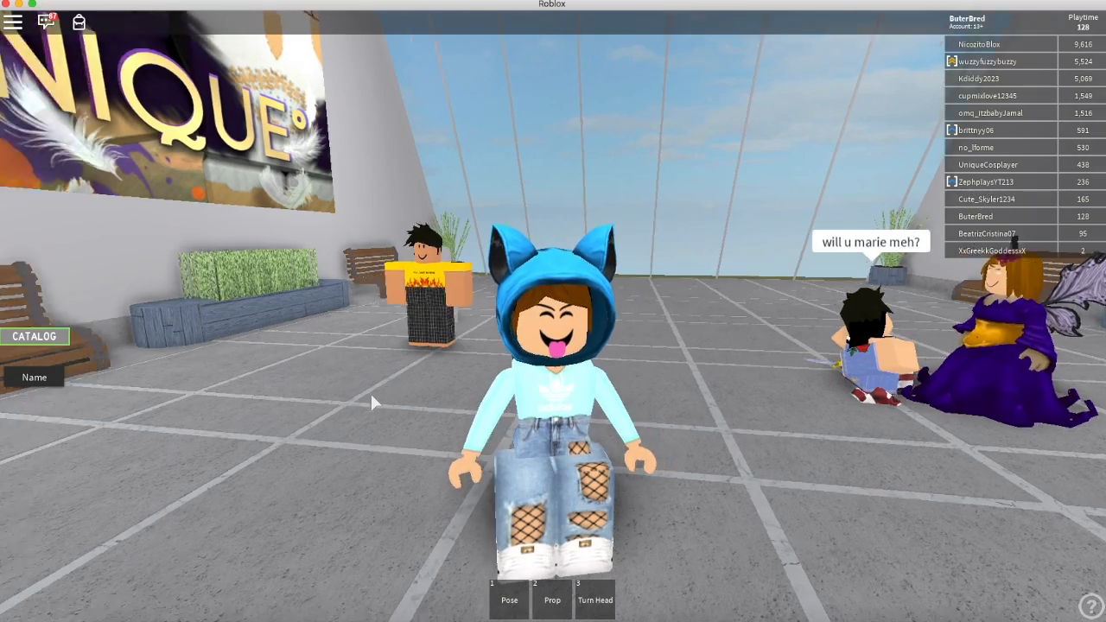
Walk the avatar out of the lobby and along the hallway to the coloured photo backdrops.
{"action": "key", "text": "w"}
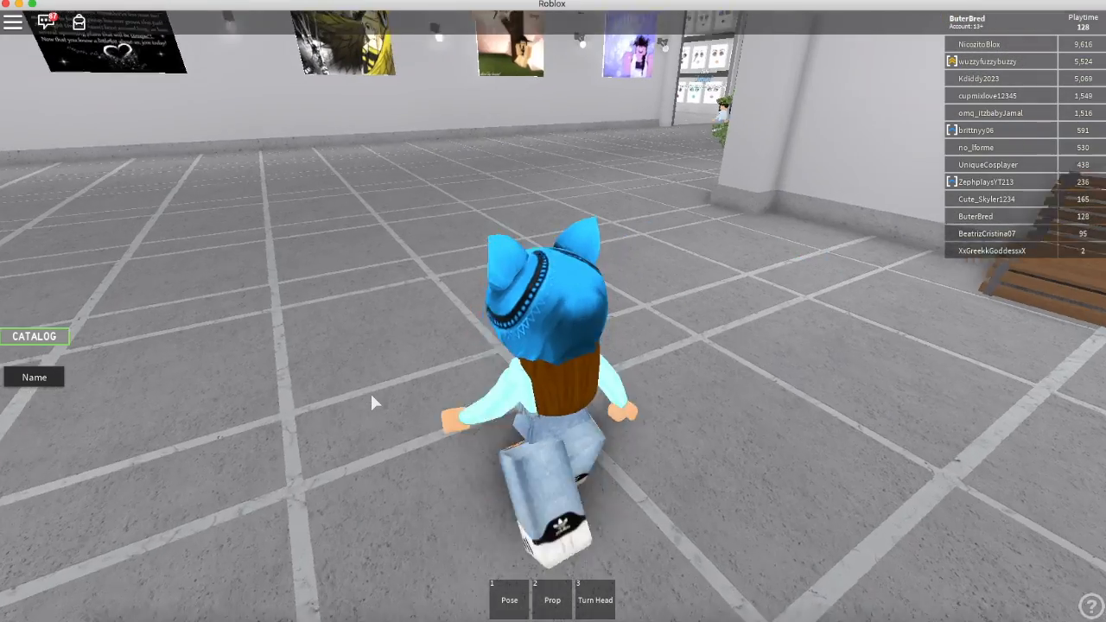
{"action": "scroll", "coordinate": [374, 403], "scroll_direction": "down", "scroll_amount": 5}
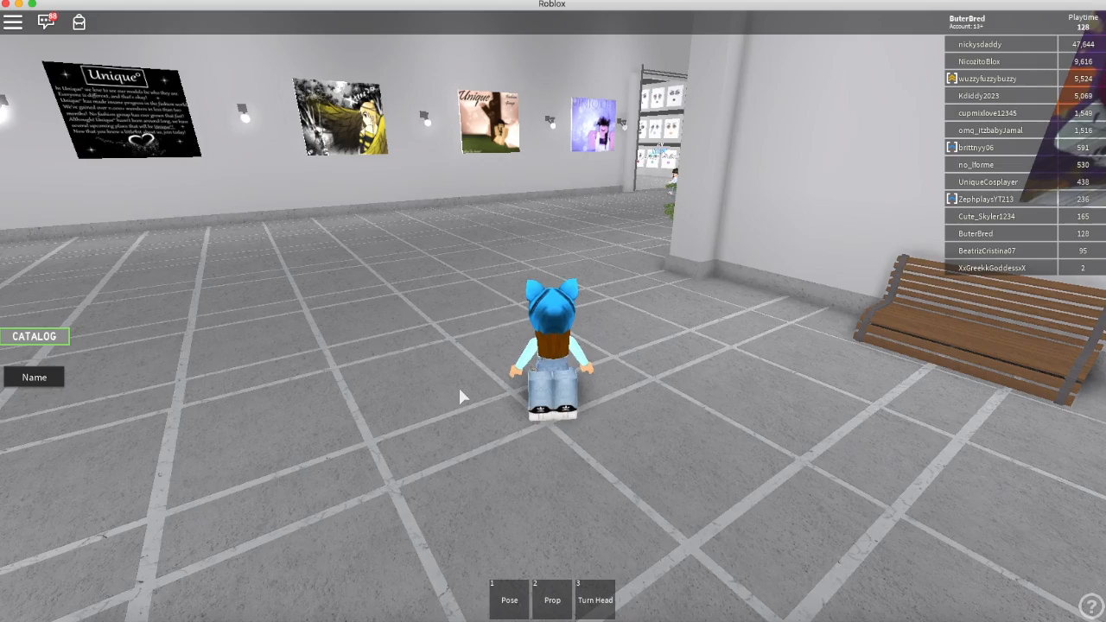
{"action": "key", "text": "w"}
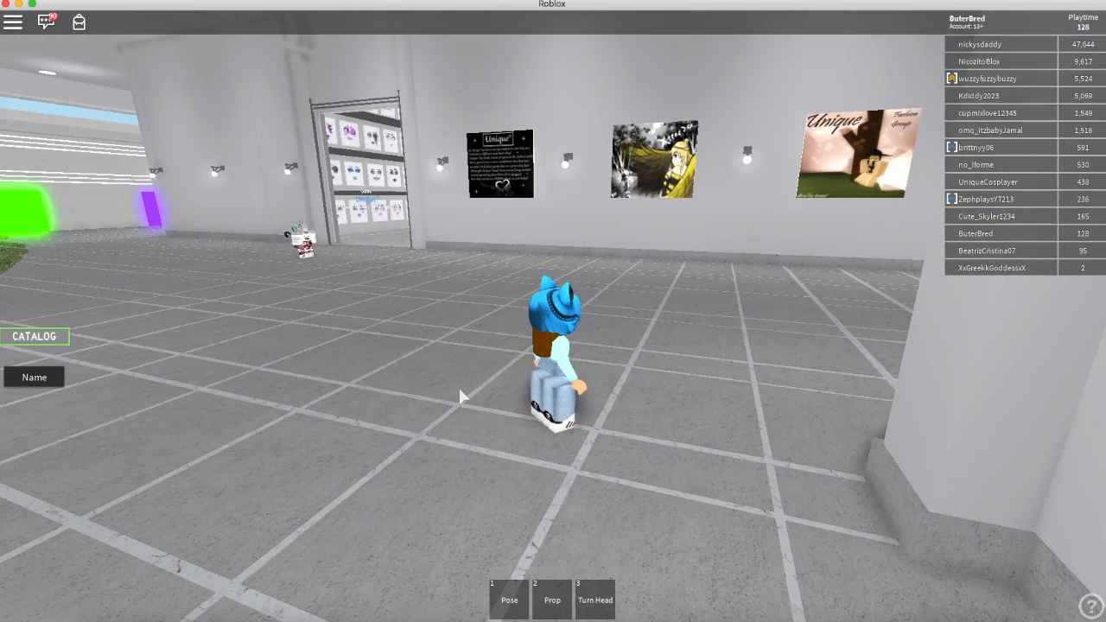
{"action": "right_click", "coordinate": [460, 391]}
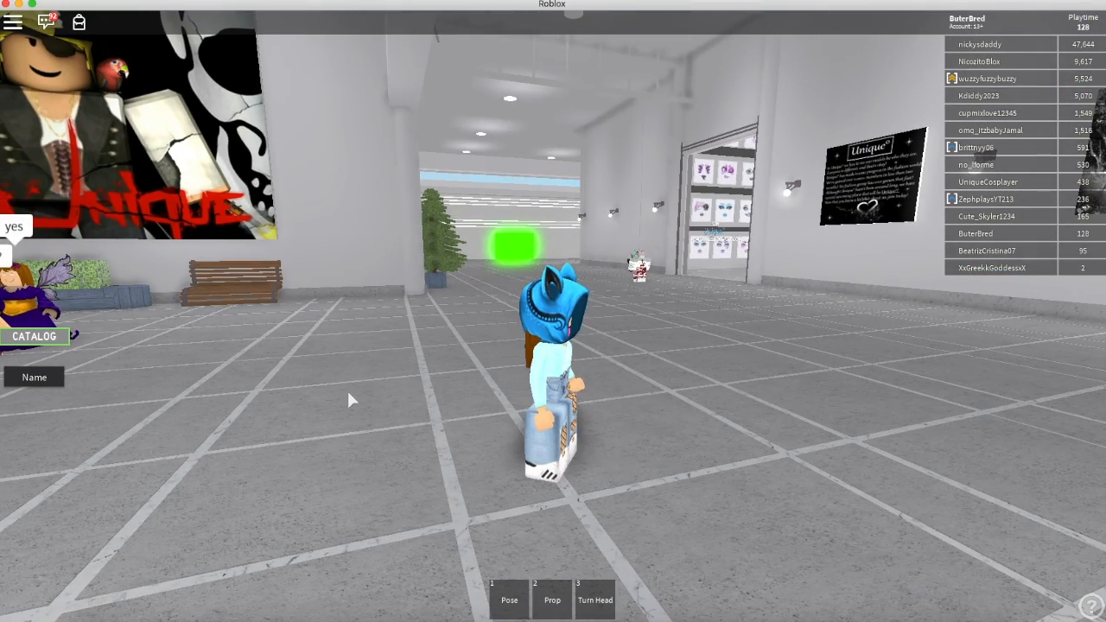
{"action": "key", "text": "w"}
{"action": "right_click", "coordinate": [491, 395]}
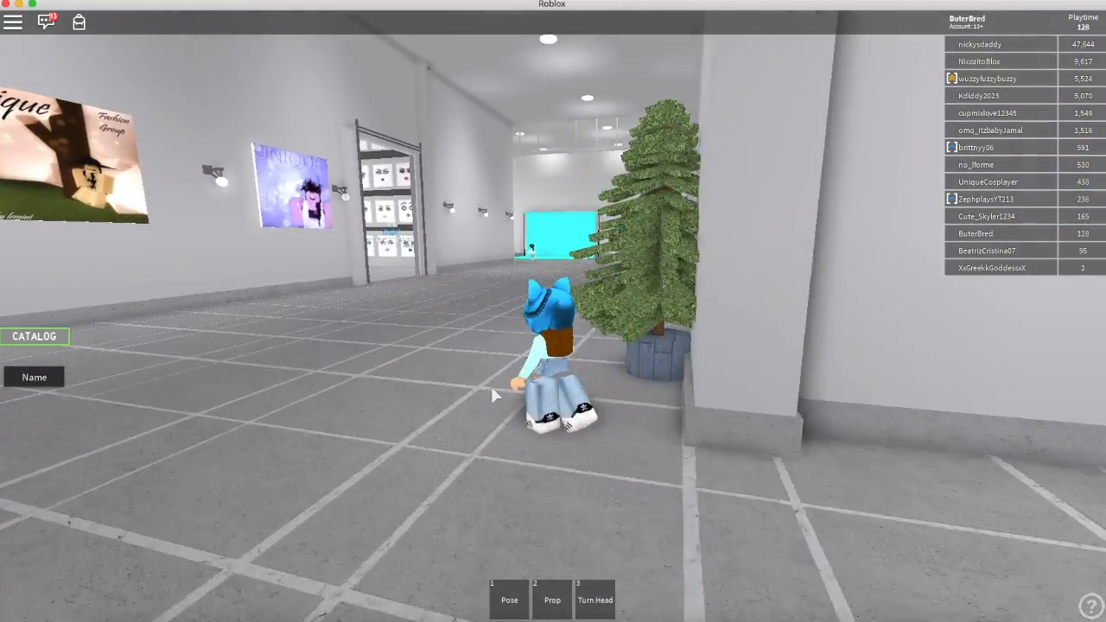
{"action": "right_click", "coordinate": [492, 391]}
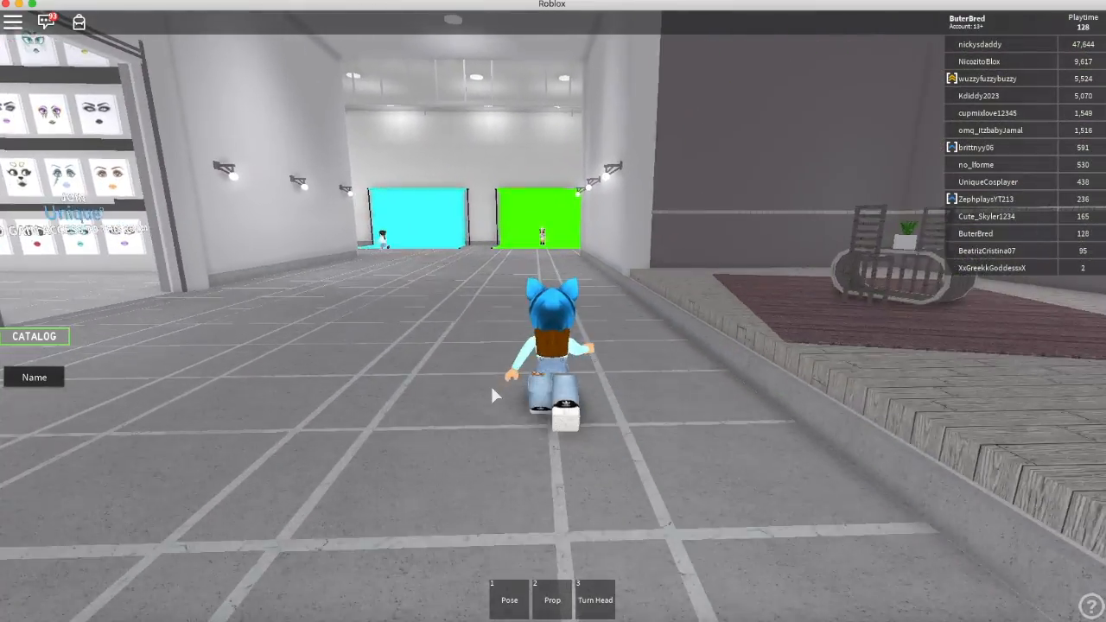
{"action": "right_click", "coordinate": [492, 394]}
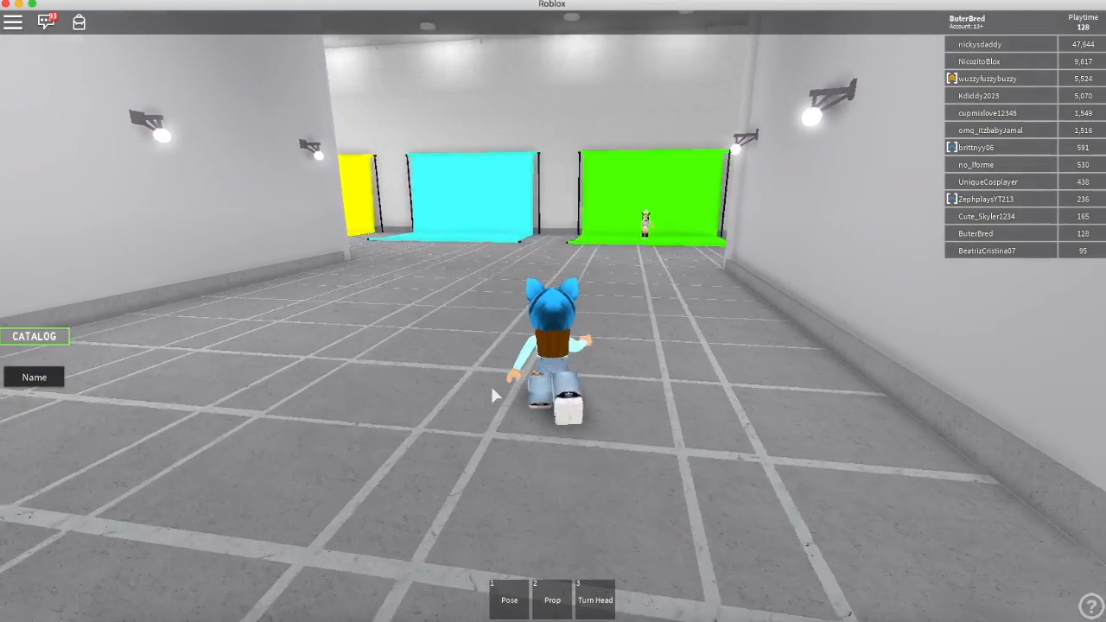
{"action": "right_click", "coordinate": [491, 395]}
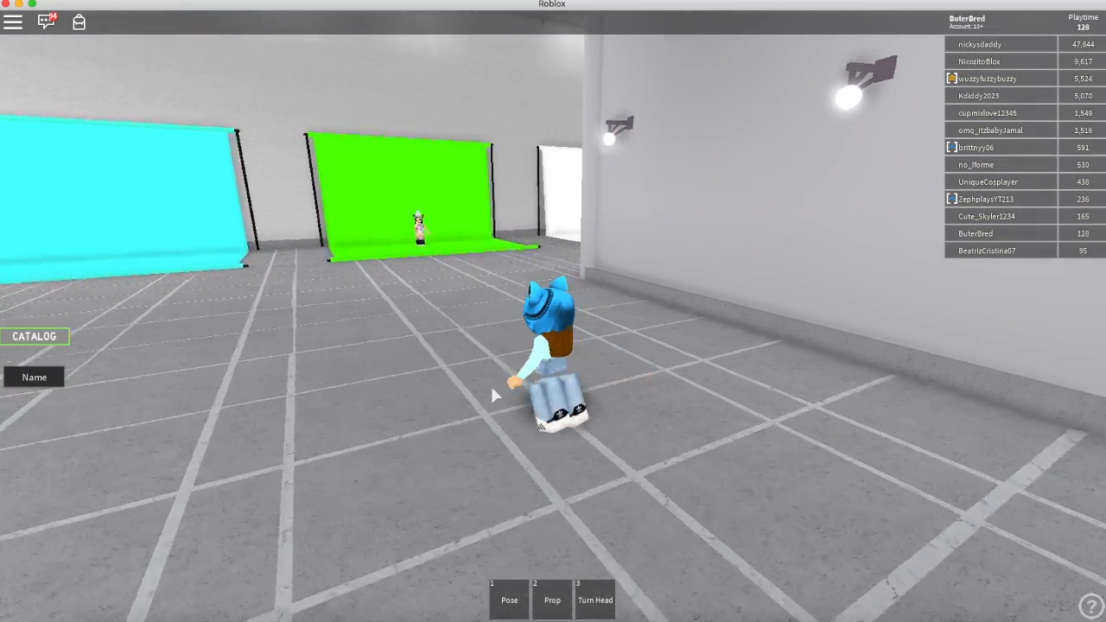
Walk the avatar past the green screen and onto the white backdrop.
{"action": "key", "text": "w"}
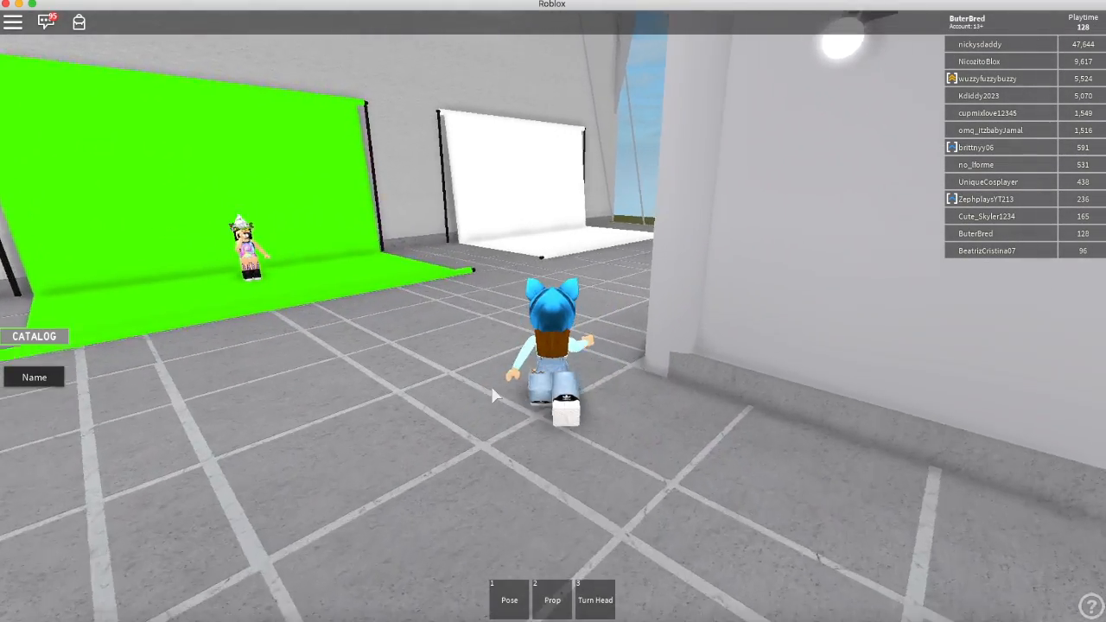
{"action": "key", "text": "w"}
{"action": "key", "text": "d"}
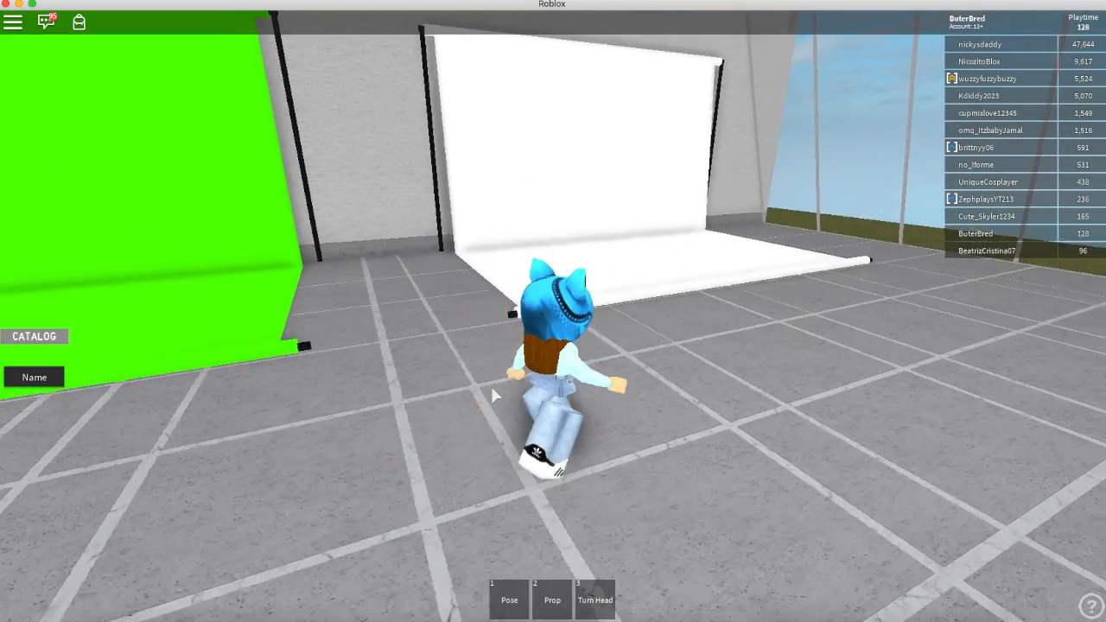
{"action": "key", "text": "w"}
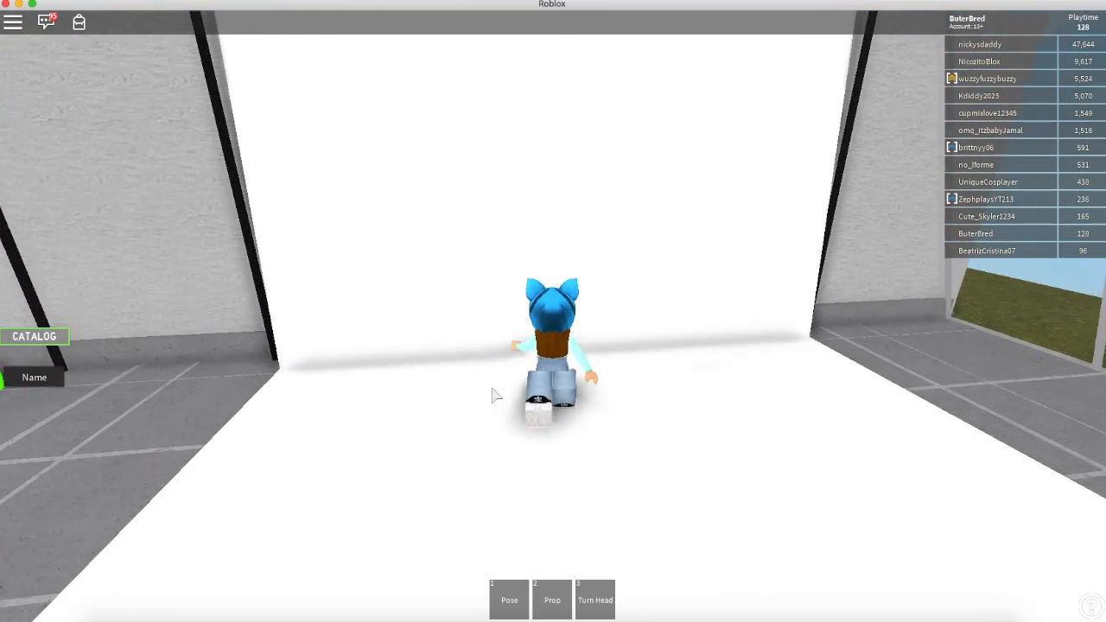
{"action": "key", "text": "w"}
Turn the avatar to face the camera in the middle of the white backdrop and frame it from the front.
{"action": "key", "text": "s"}
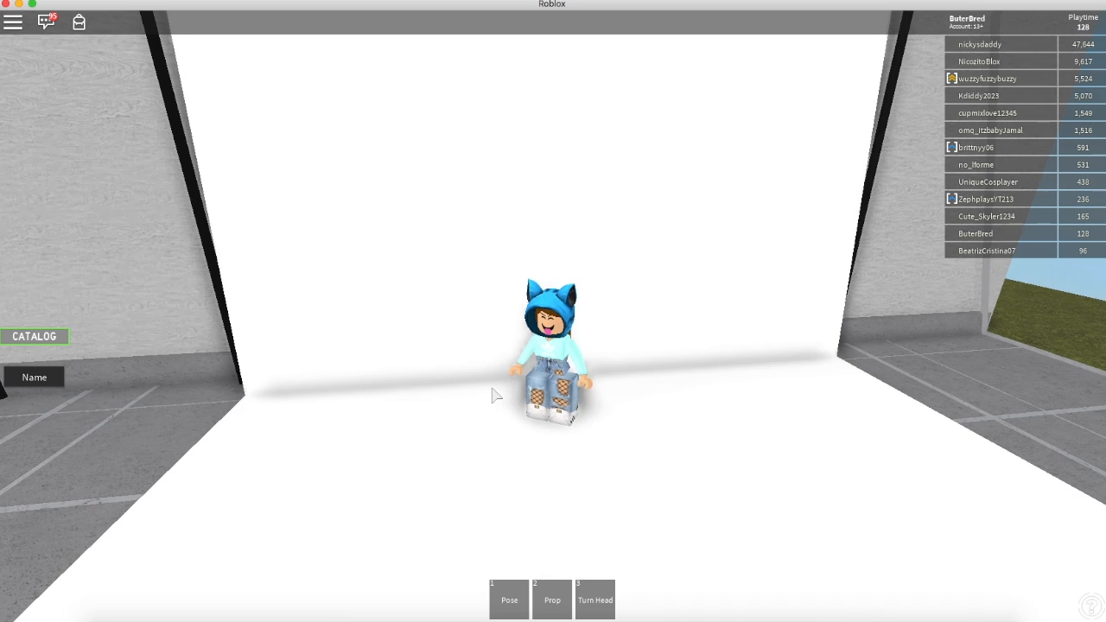
{"action": "key", "text": "d"}
{"action": "key", "text": "s"}
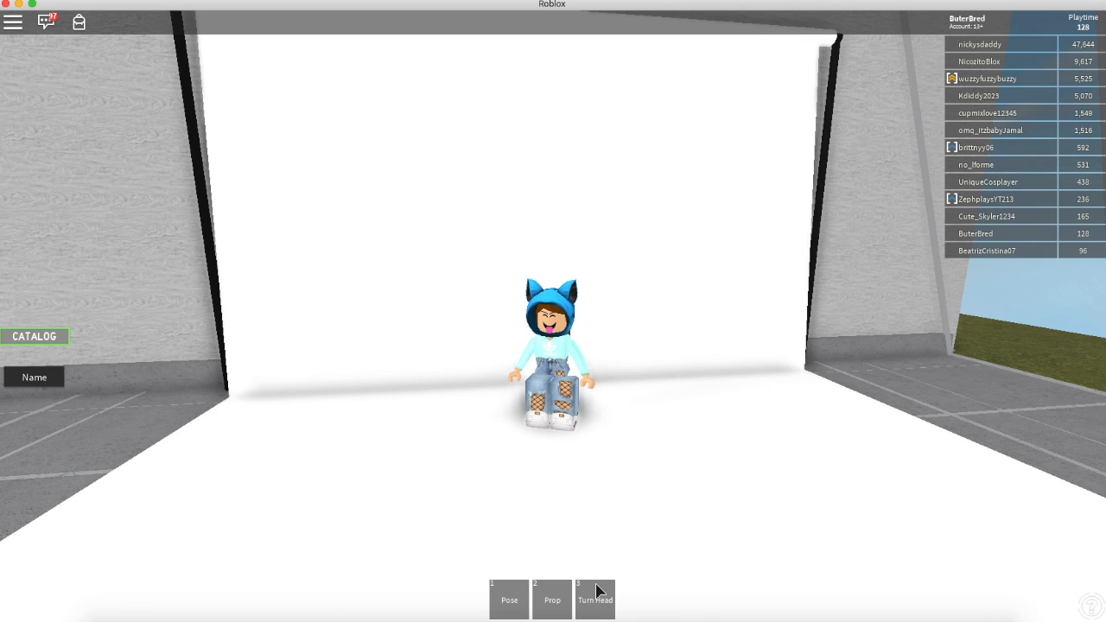
{"action": "key", "text": "a"}
{"action": "key", "text": "w"}
{"action": "key", "text": "s"}
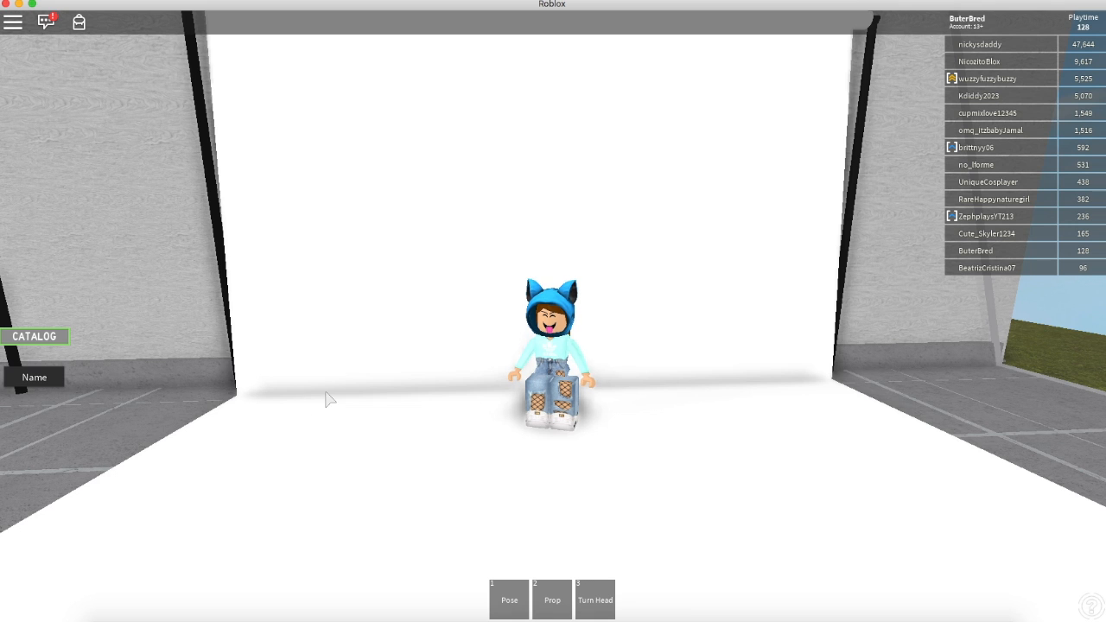
{"action": "key", "text": "Left"}
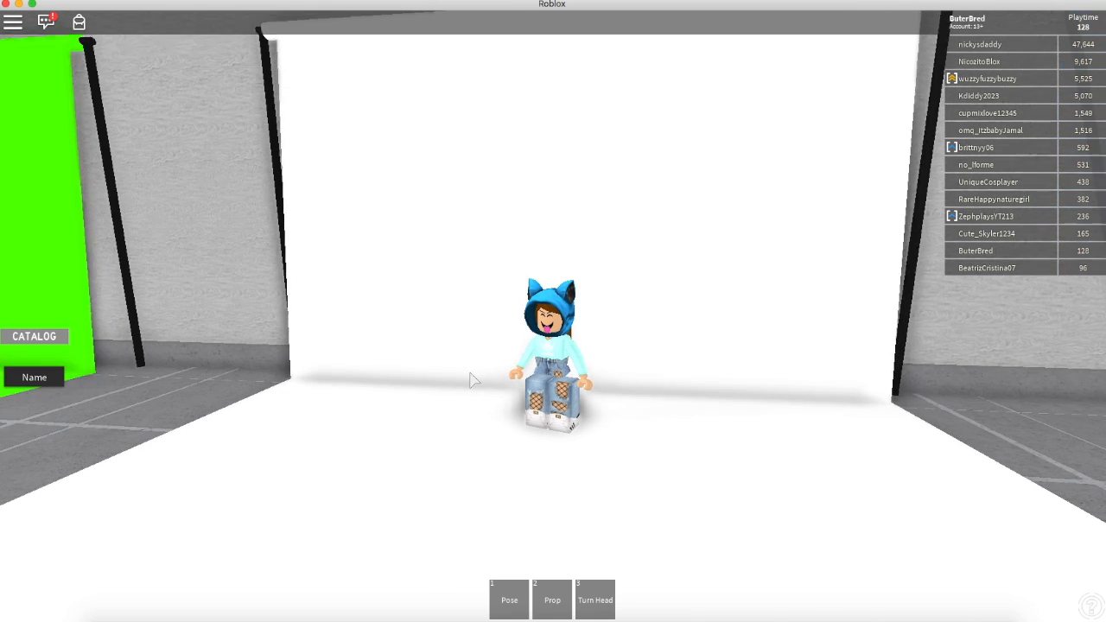
{"action": "key", "text": "Right"}
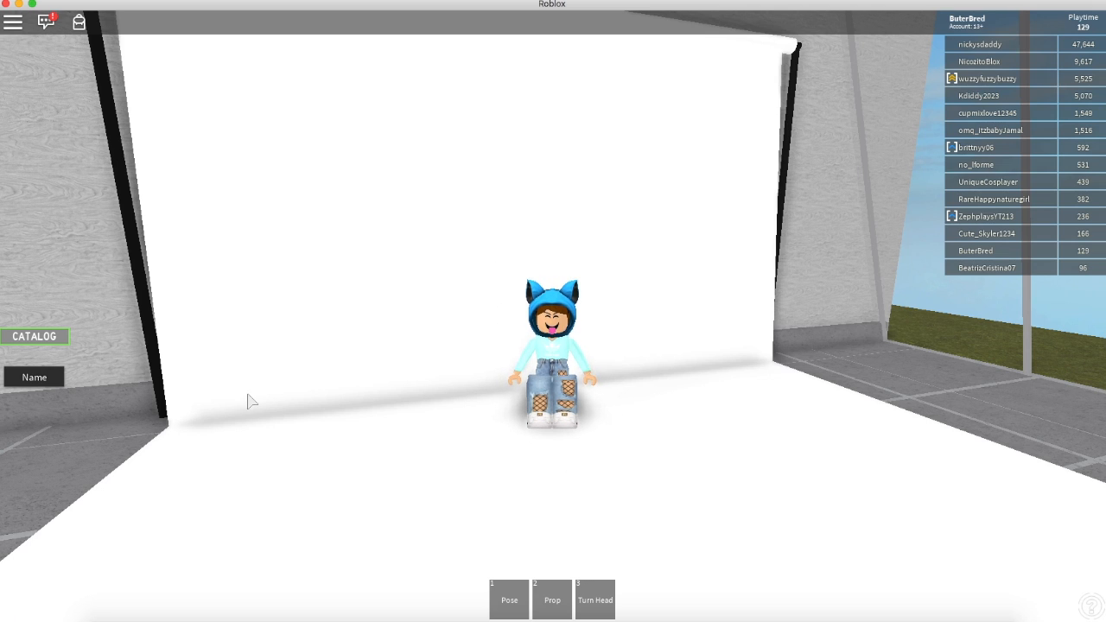
Give the avatar the Hyperbike from the catalog's Gear category and close the catalog.
{"action": "left_click", "coordinate": [41, 337]}
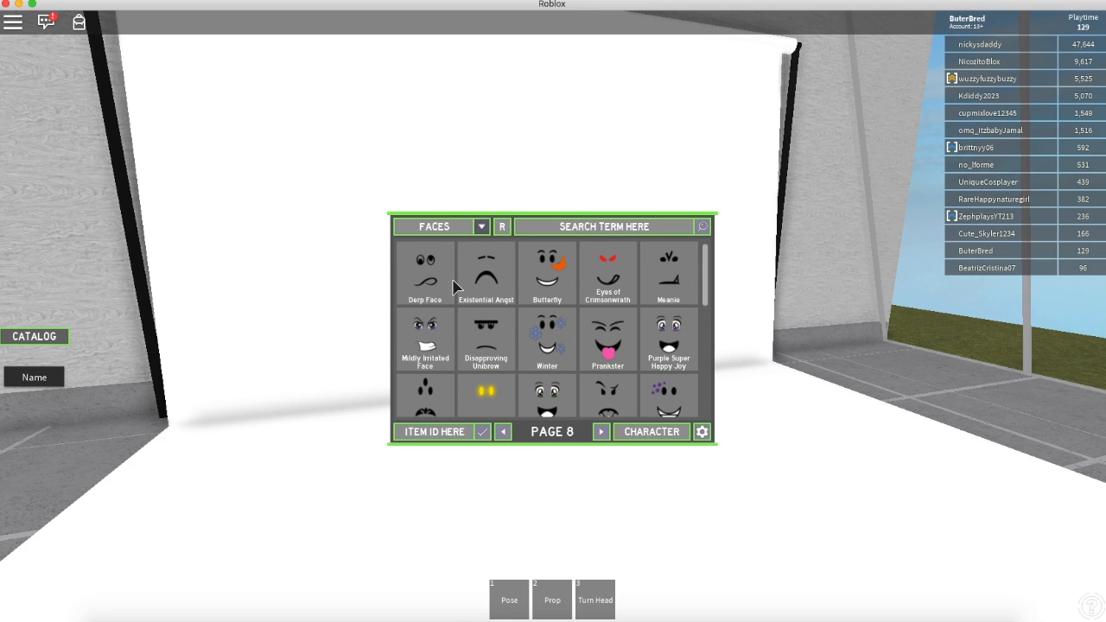
{"action": "left_click", "coordinate": [482, 228]}
{"action": "left_click", "coordinate": [442, 303]}
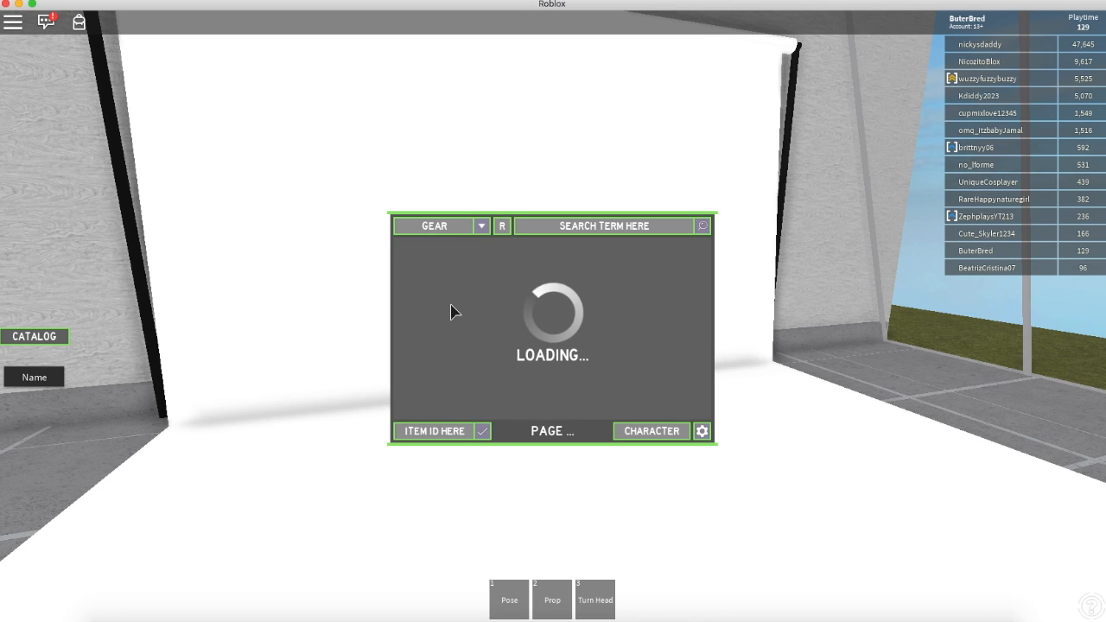
{"action": "left_click_drag", "start_coordinate": [709, 277], "coordinate": [708, 402]}
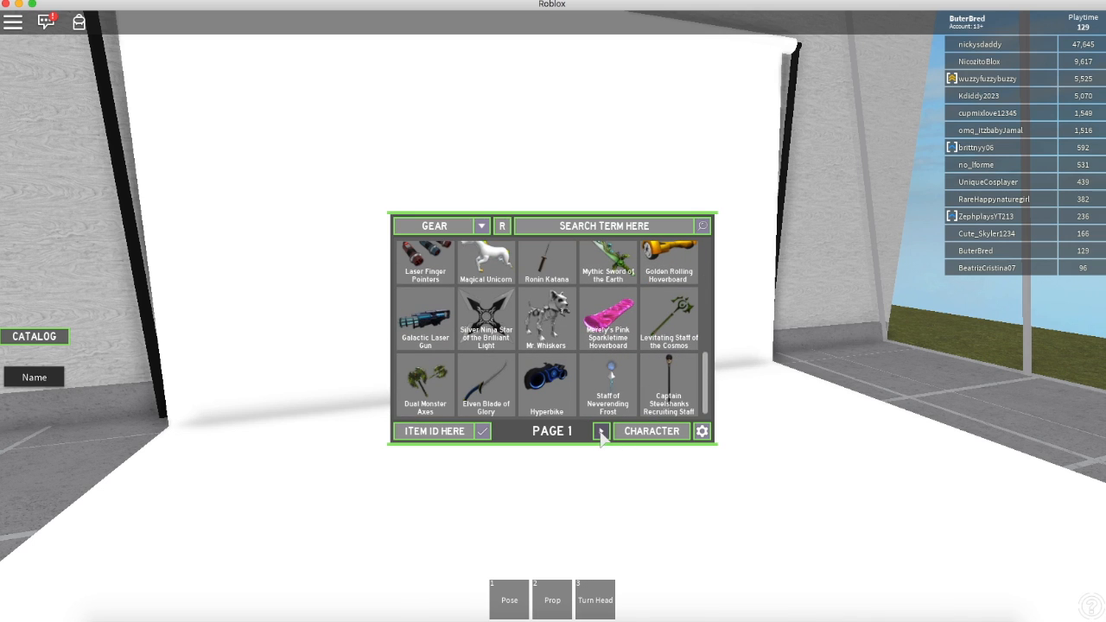
{"action": "left_click", "coordinate": [61, 338]}
Equip the Hyperbike, frame the avatar riding it on the white backdrop, and capture a screenshot of that area.
{"action": "left_click", "coordinate": [618, 599]}
{"action": "left_click_drag", "start_coordinate": [659, 507], "coordinate": [573, 499]}
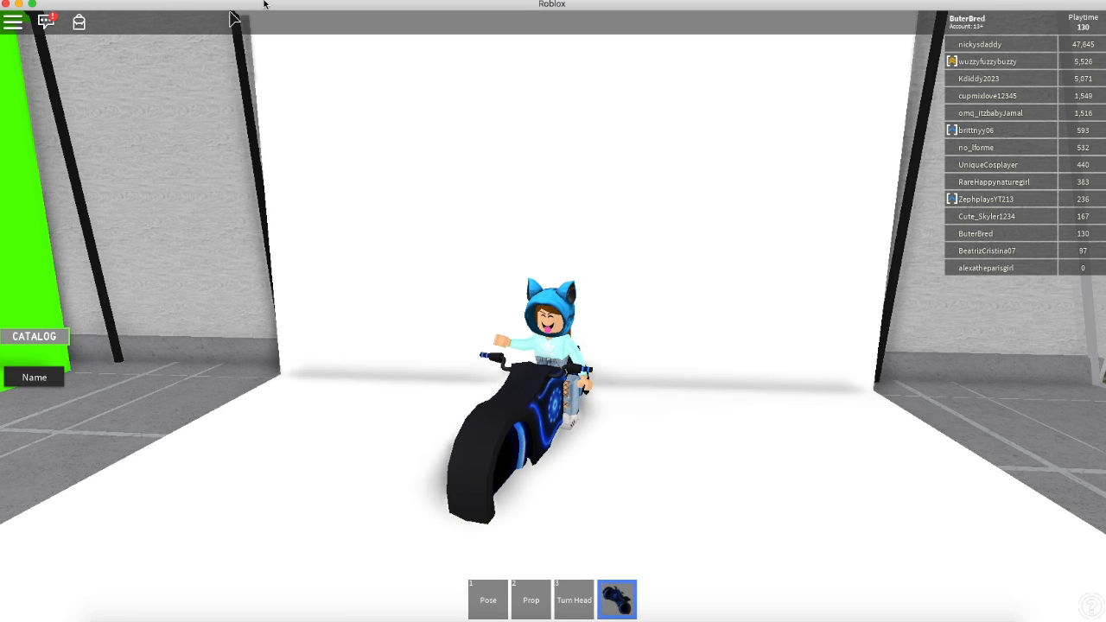
{"action": "key", "text": "super+shift+4"}
{"action": "left_click_drag", "start_coordinate": [350, 219], "coordinate": [704, 546]}
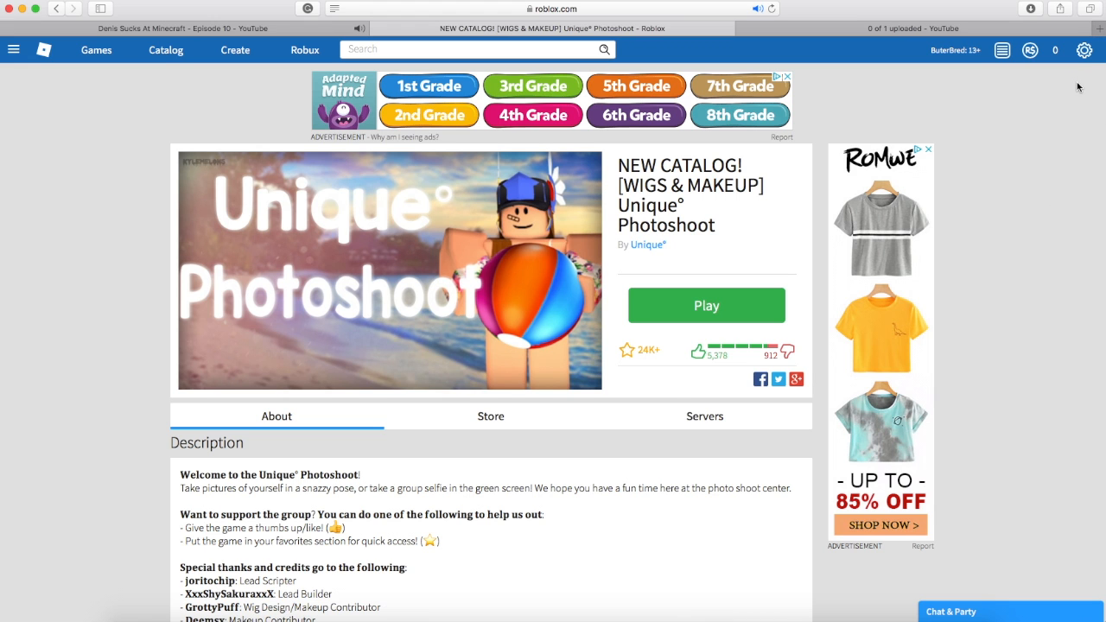
Search the web for "cute background" in a new browser tab and show the image results.
{"action": "key", "text": "super+t"}
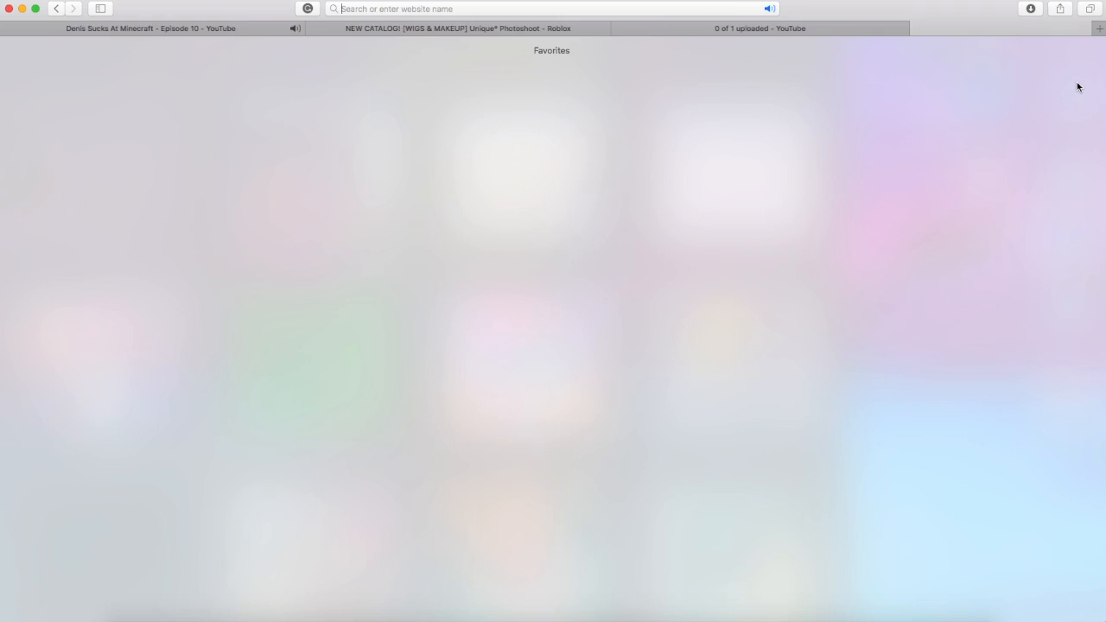
{"action": "type", "text": "cute background"}
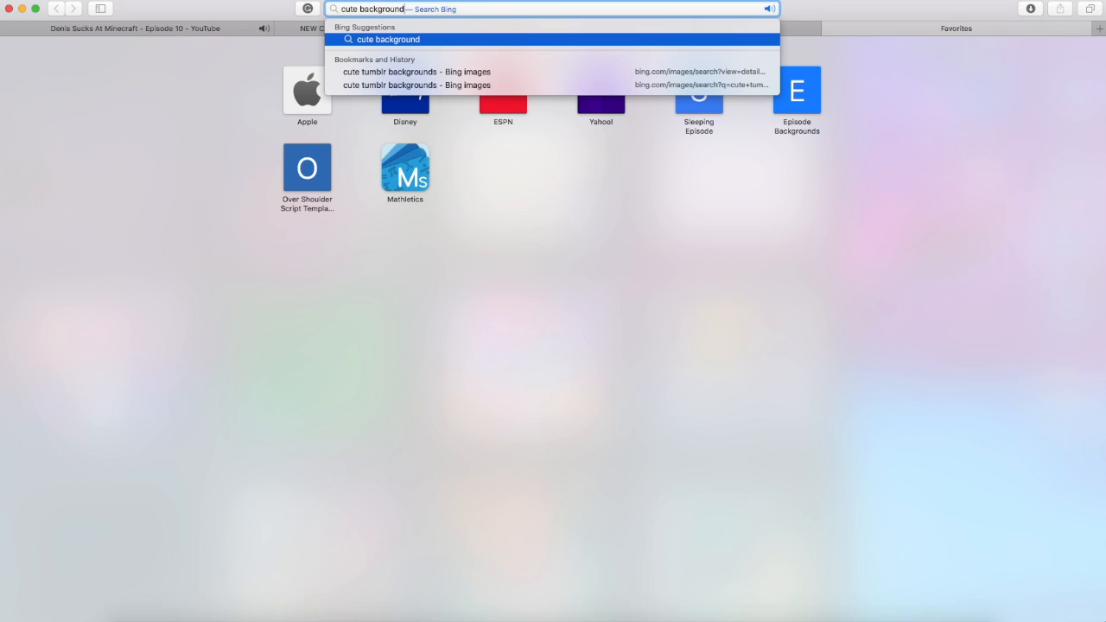
{"action": "key", "text": "Return"}
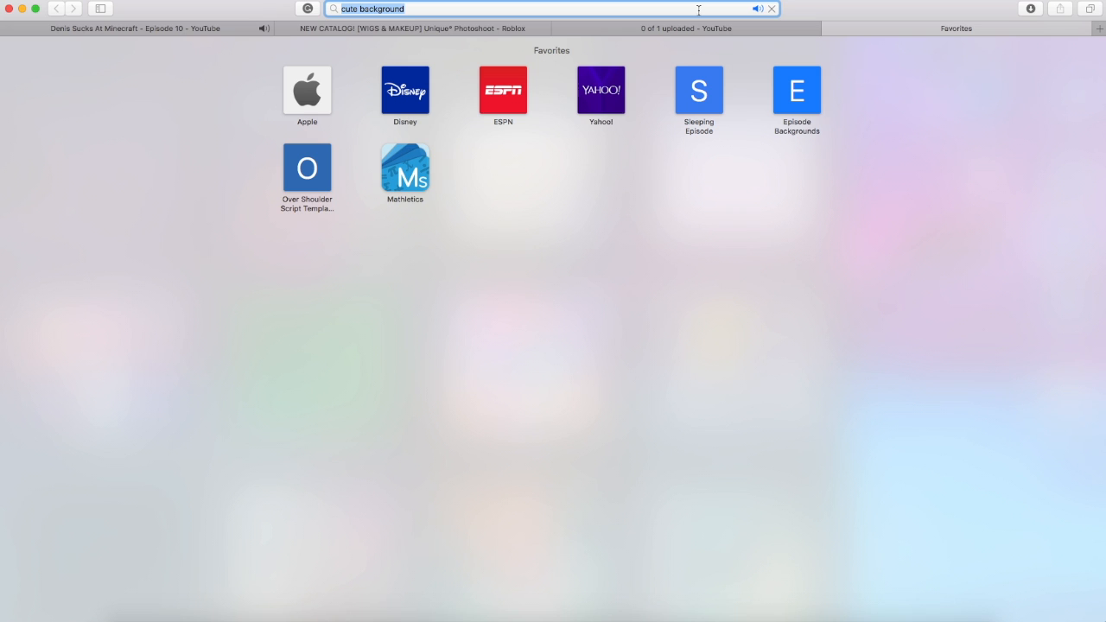
{"action": "key", "text": "Return"}
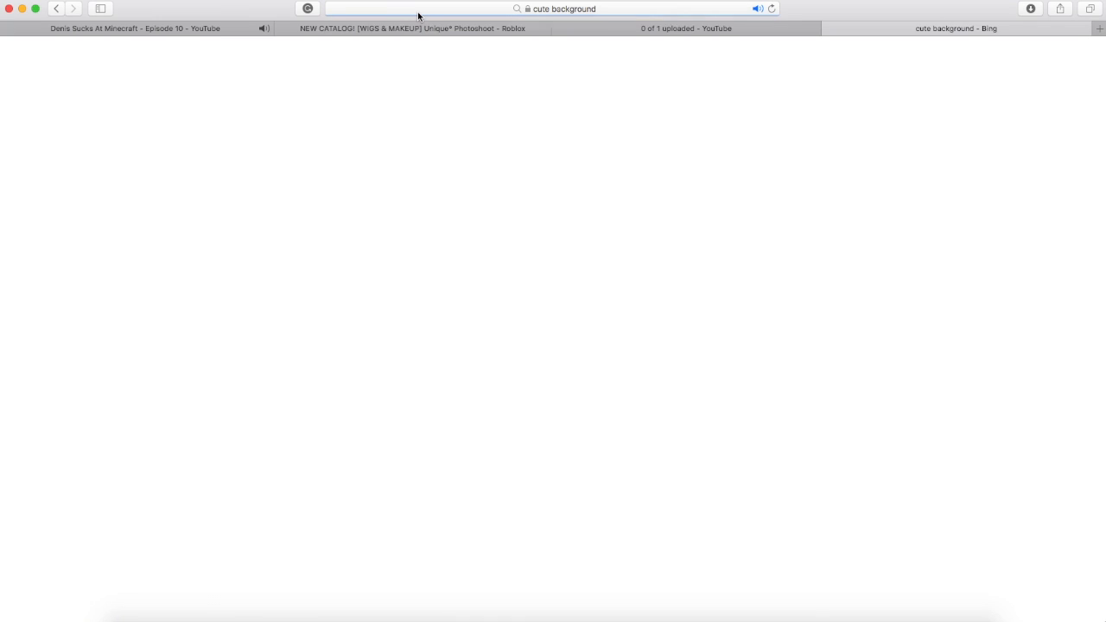
{"action": "left_click", "coordinate": [124, 102]}
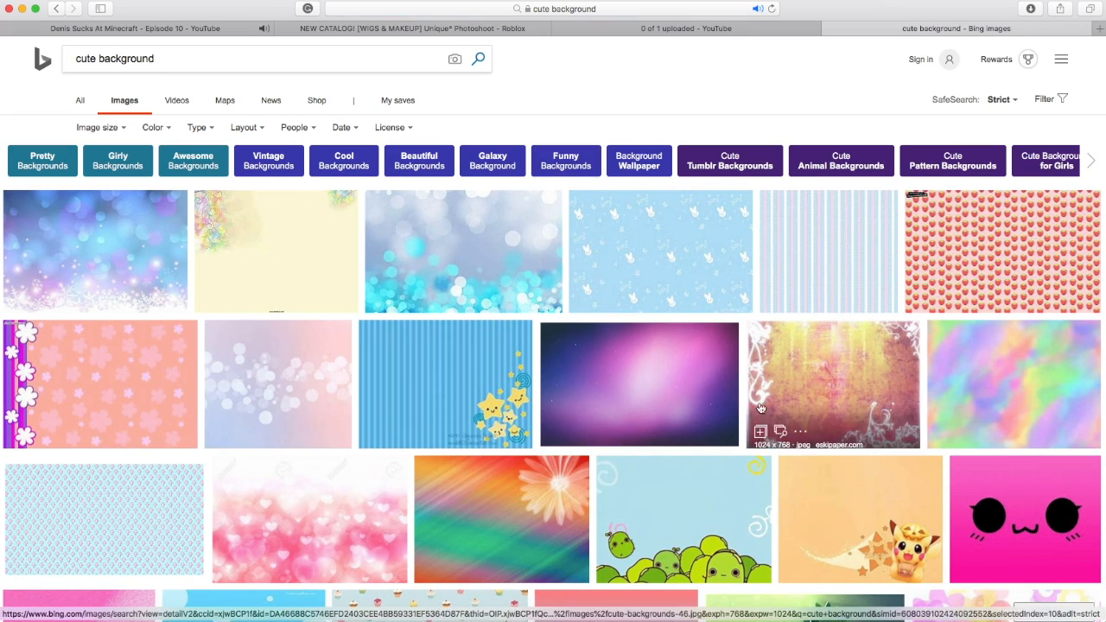
Try the Large size filter on the image results, browse the backgrounds, and reset the size filter to All.
{"action": "scroll", "coordinate": [760, 424], "scroll_direction": "down", "scroll_amount": 3}
{"action": "scroll", "coordinate": [760, 424], "scroll_direction": "up", "scroll_amount": 3}
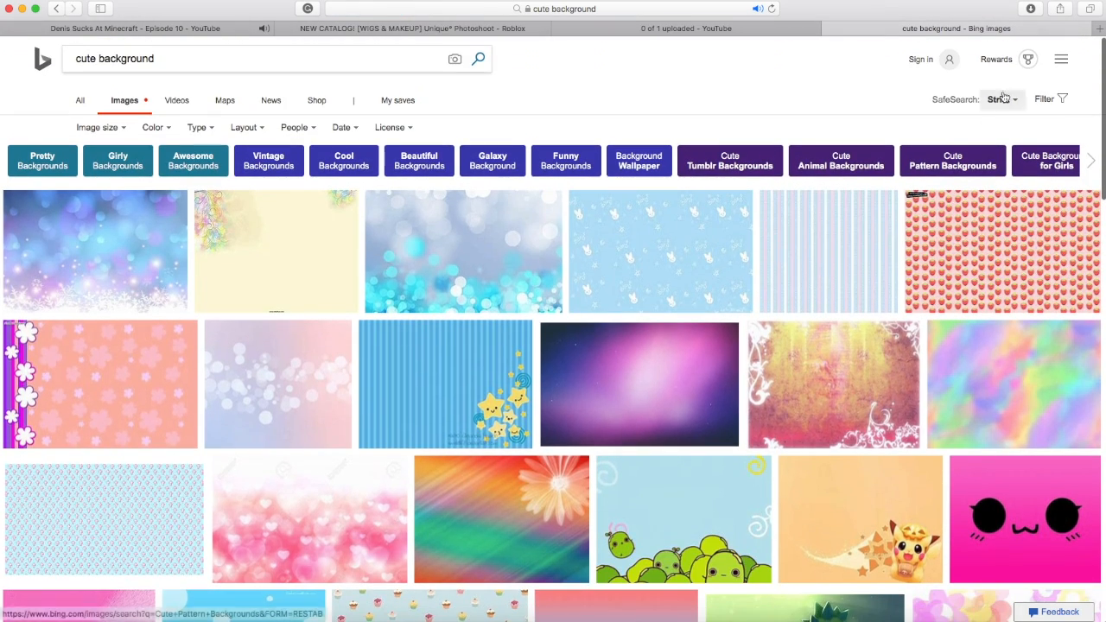
{"action": "left_click", "coordinate": [1048, 100]}
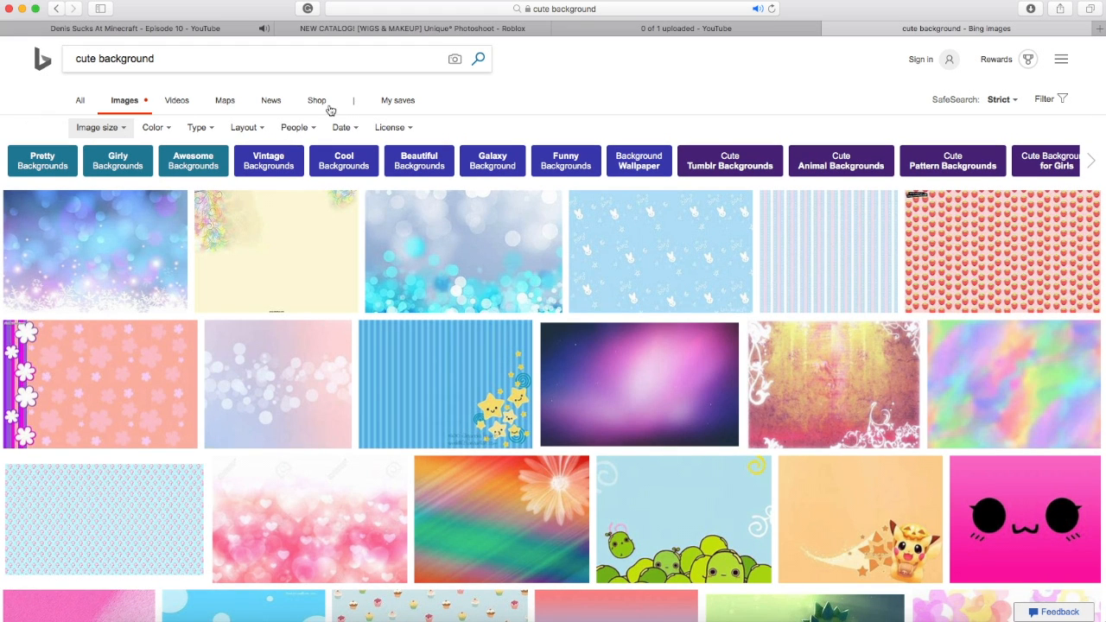
{"action": "left_click", "coordinate": [121, 131]}
{"action": "left_click", "coordinate": [100, 212]}
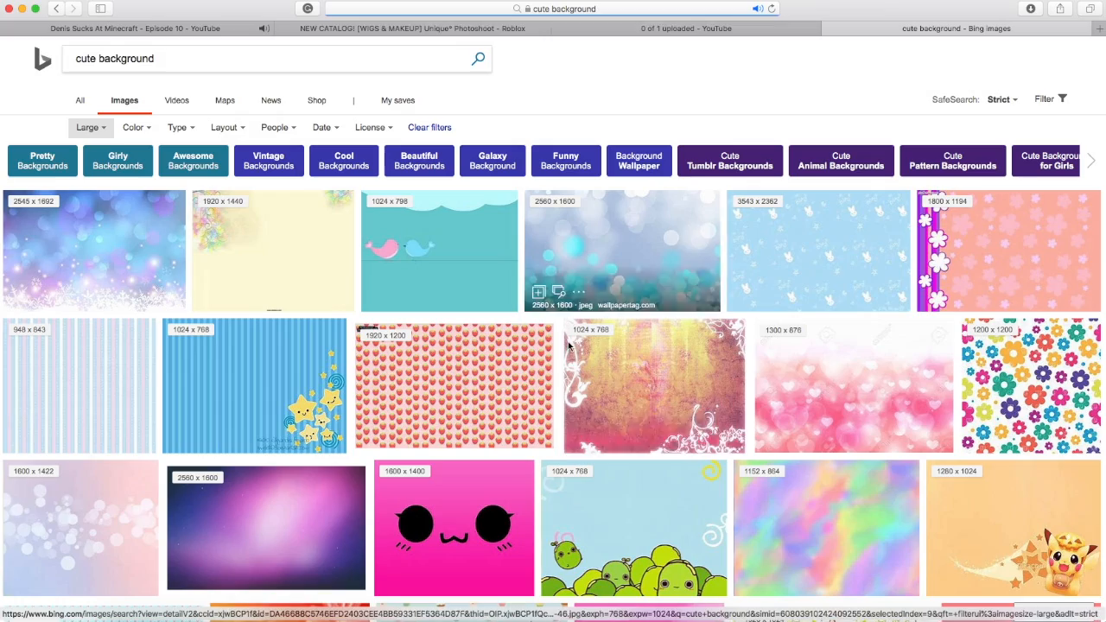
{"action": "scroll", "coordinate": [608, 413], "scroll_direction": "down", "scroll_amount": 1}
{"action": "scroll", "coordinate": [608, 413], "scroll_direction": "down", "scroll_amount": 5}
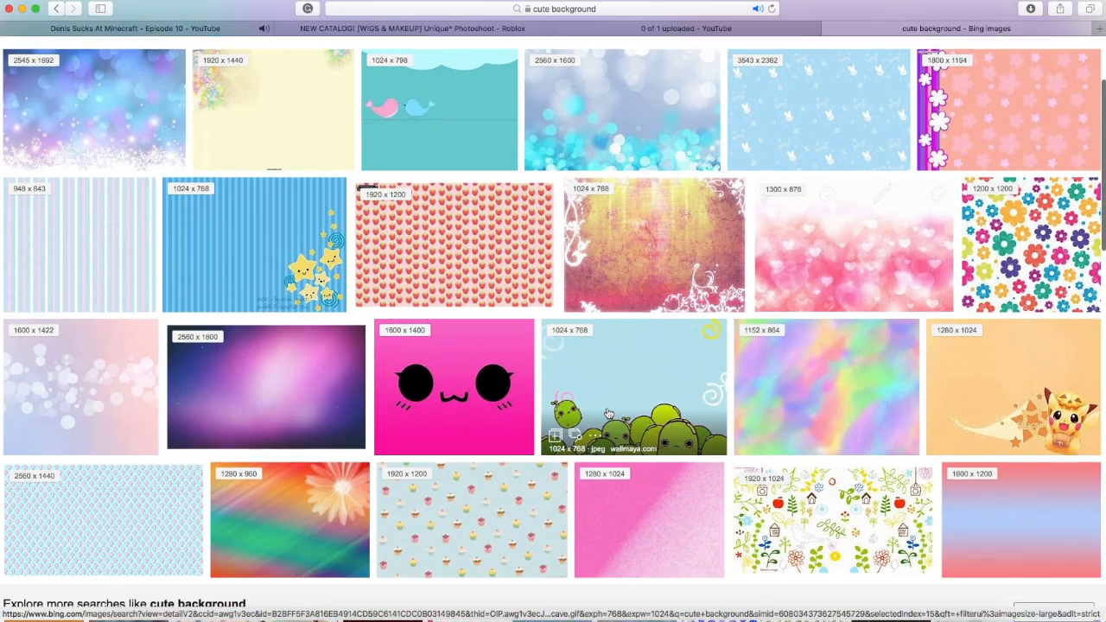
{"action": "scroll", "coordinate": [608, 413], "scroll_direction": "down", "scroll_amount": 10}
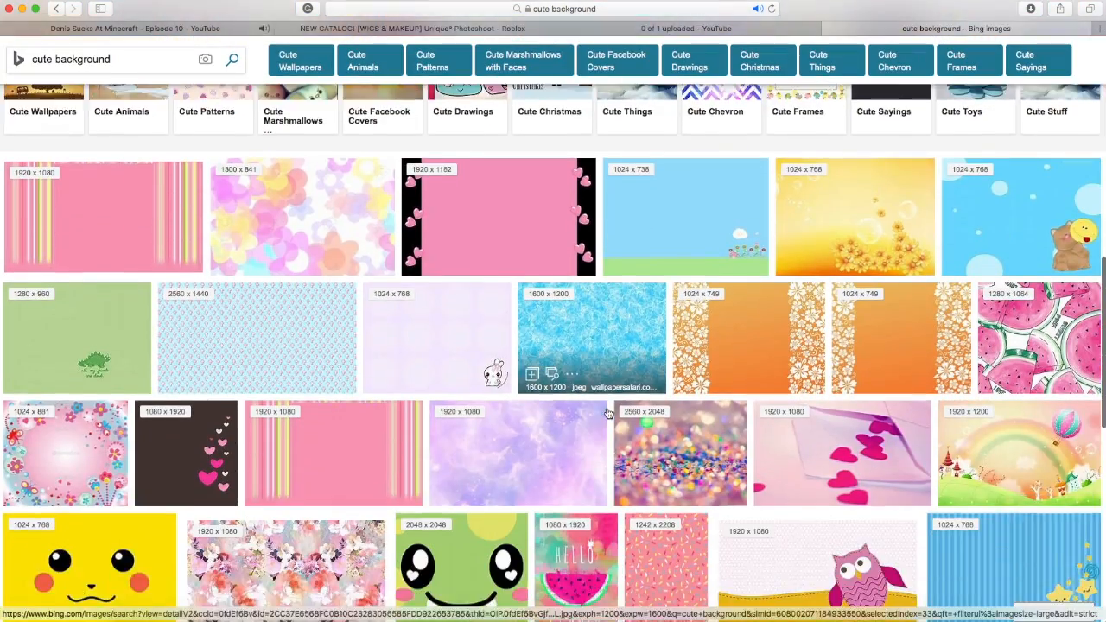
{"action": "scroll", "coordinate": [608, 413], "scroll_direction": "up", "scroll_amount": 15}
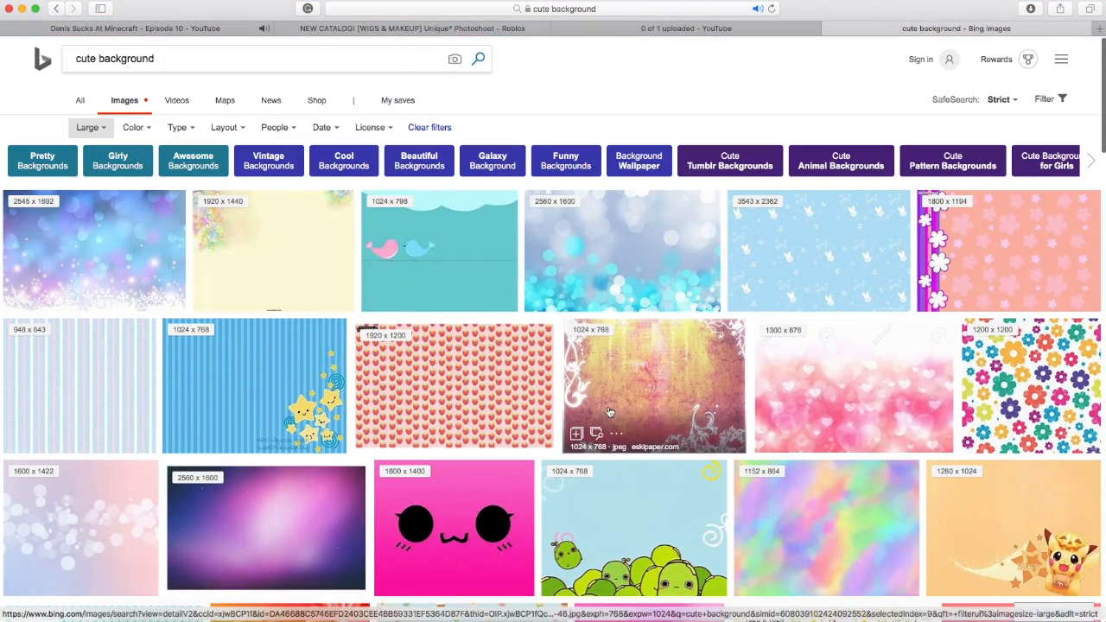
{"action": "left_click", "coordinate": [87, 127]}
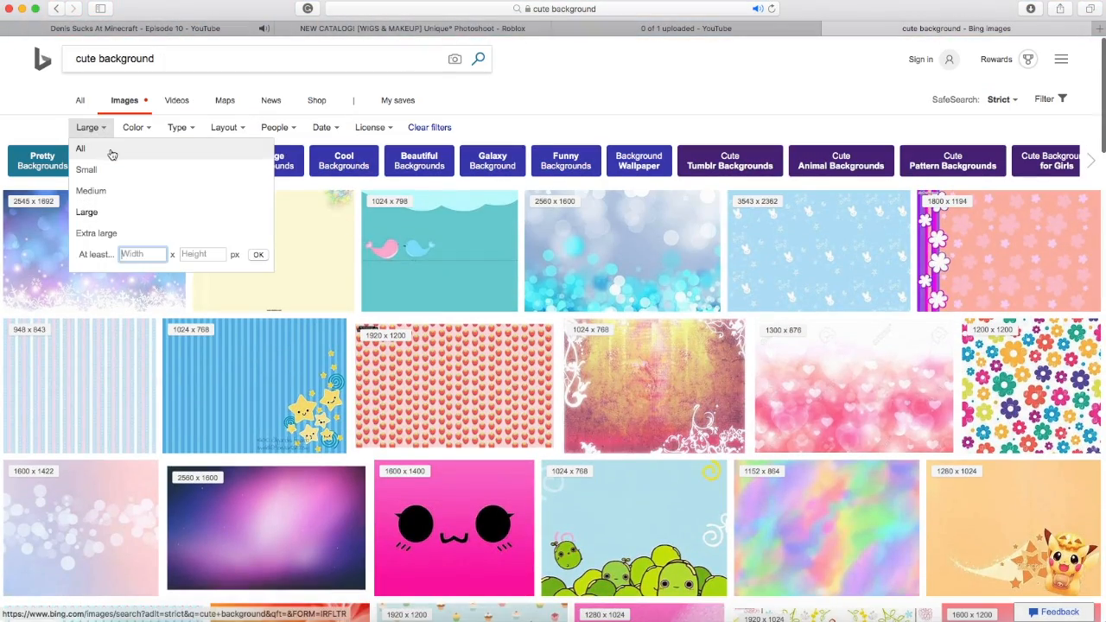
{"action": "left_click", "coordinate": [111, 151]}
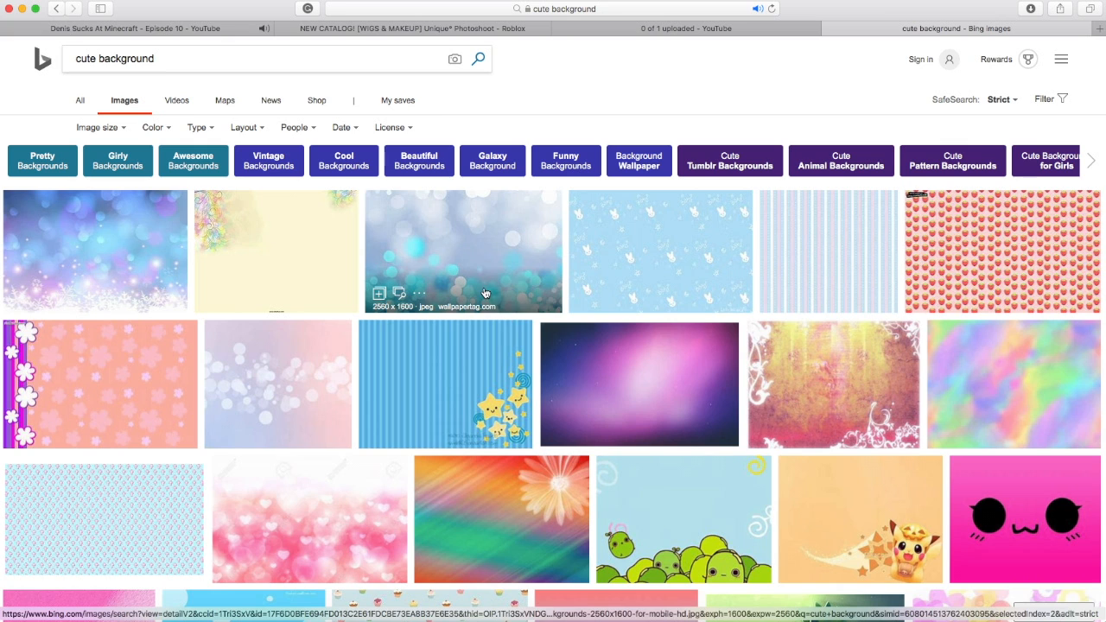
Open the 2560 x 1600 light-blue background with turquoise bokeh circles and save the image to Downloads.
{"action": "left_click", "coordinate": [486, 269]}
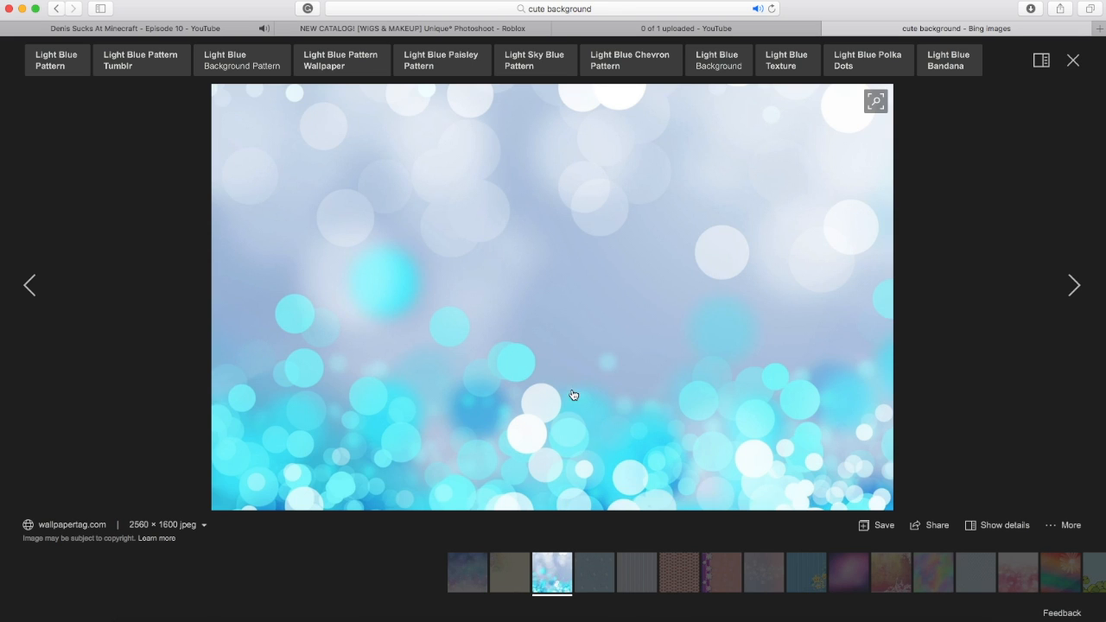
{"action": "right_click", "coordinate": [517, 362]}
{"action": "left_click", "coordinate": [575, 404]}
Go to pixlr.com in a new browser tab and launch Pixlr Editor.
{"action": "left_click", "coordinate": [1099, 29]}
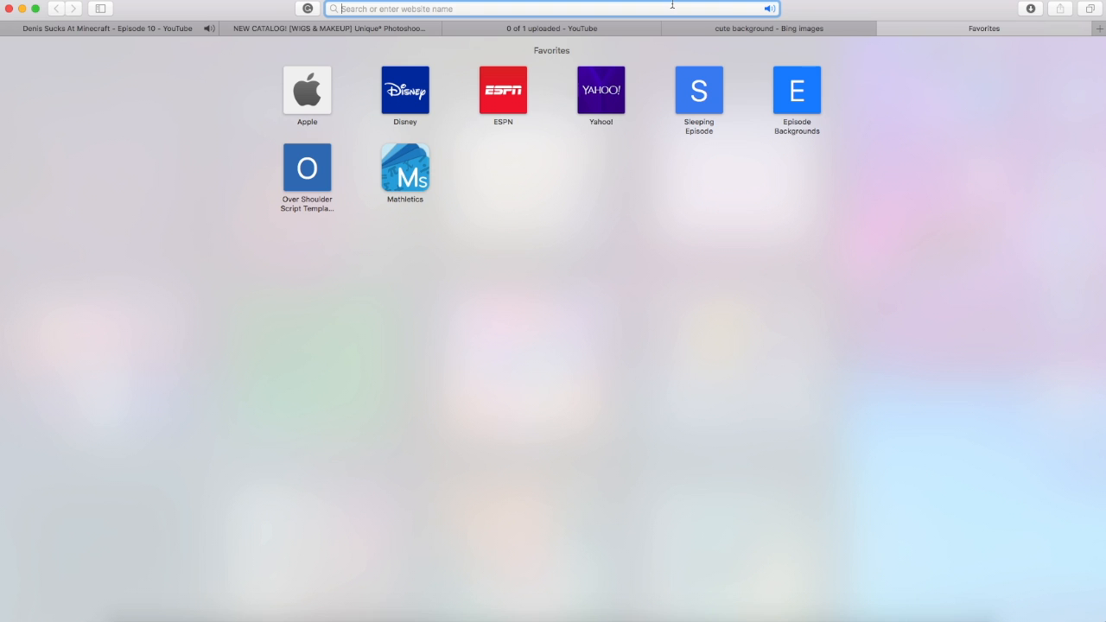
{"action": "type", "text": "p"}
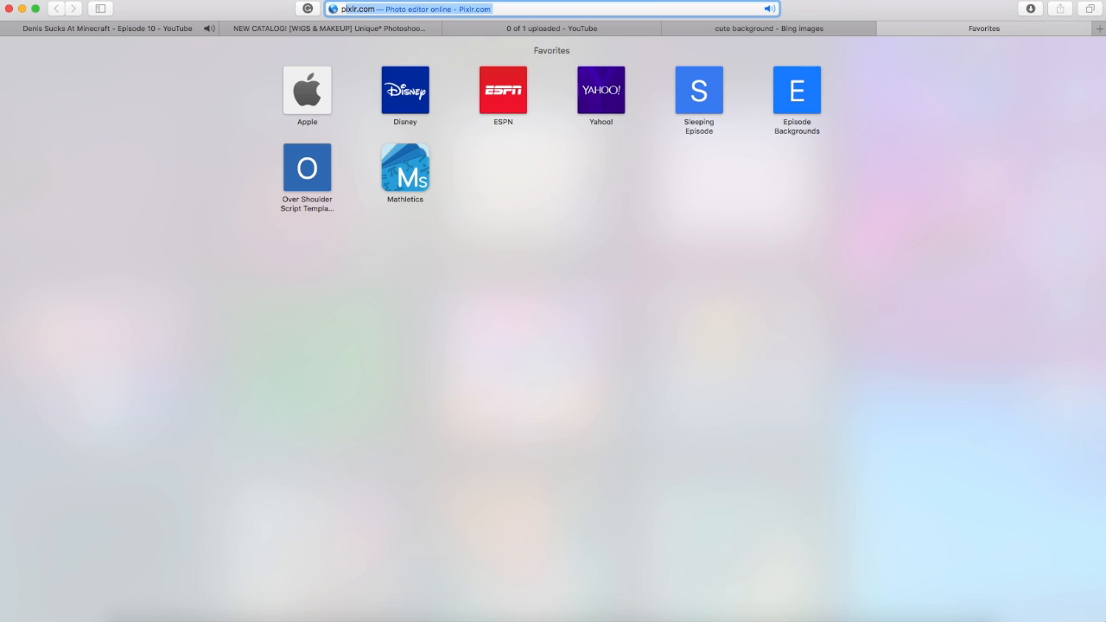
{"action": "type", "text": "ix"}
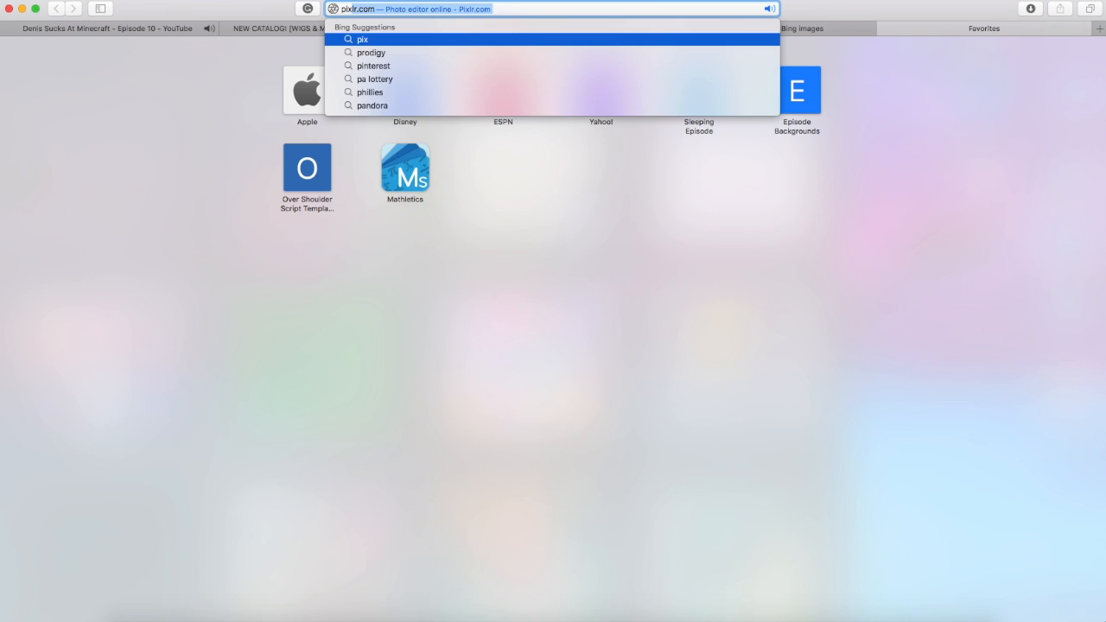
{"action": "key", "text": "Return"}
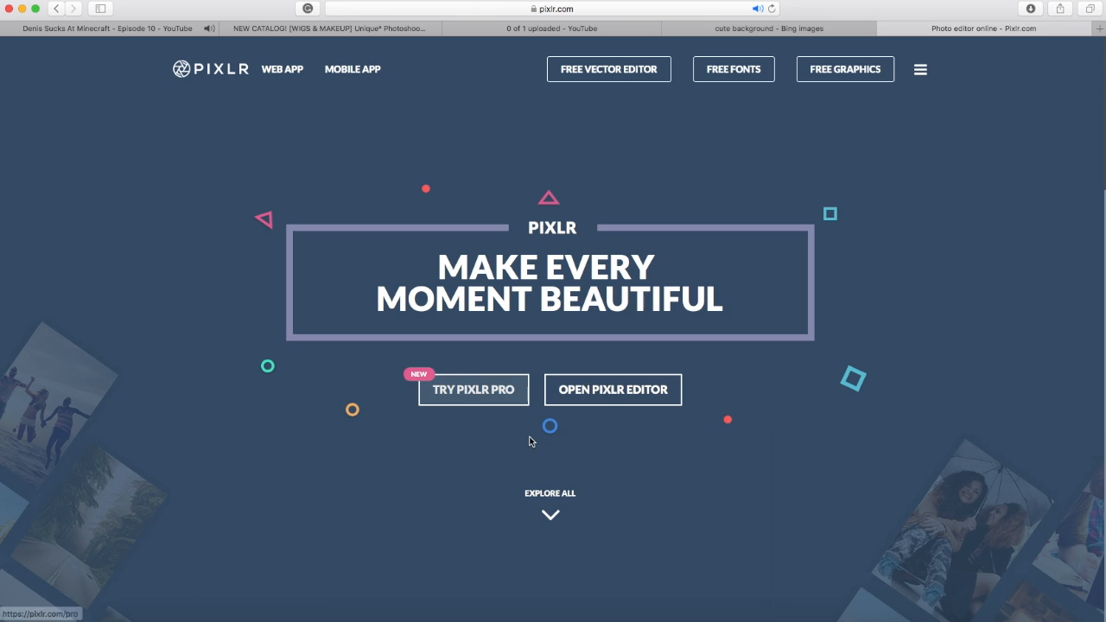
{"action": "left_click", "coordinate": [603, 390]}
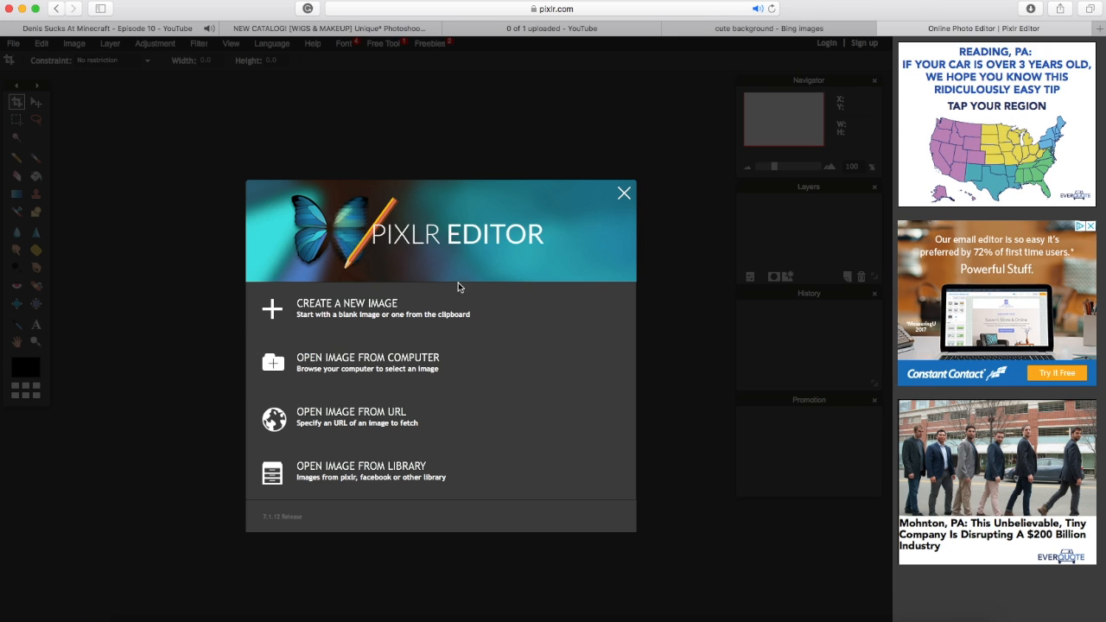
Create a new transparent image named "Thumbnail tutorial", 1280 pixels wide and 720 pixels high.
{"action": "left_click", "coordinate": [361, 313]}
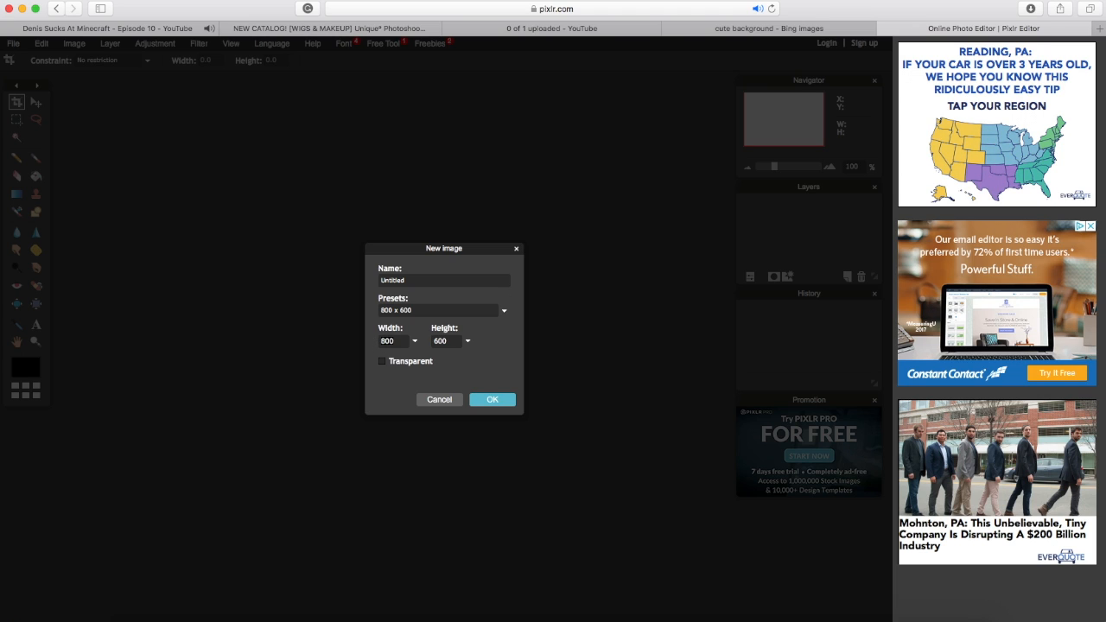
{"action": "type", "text": "1280"}
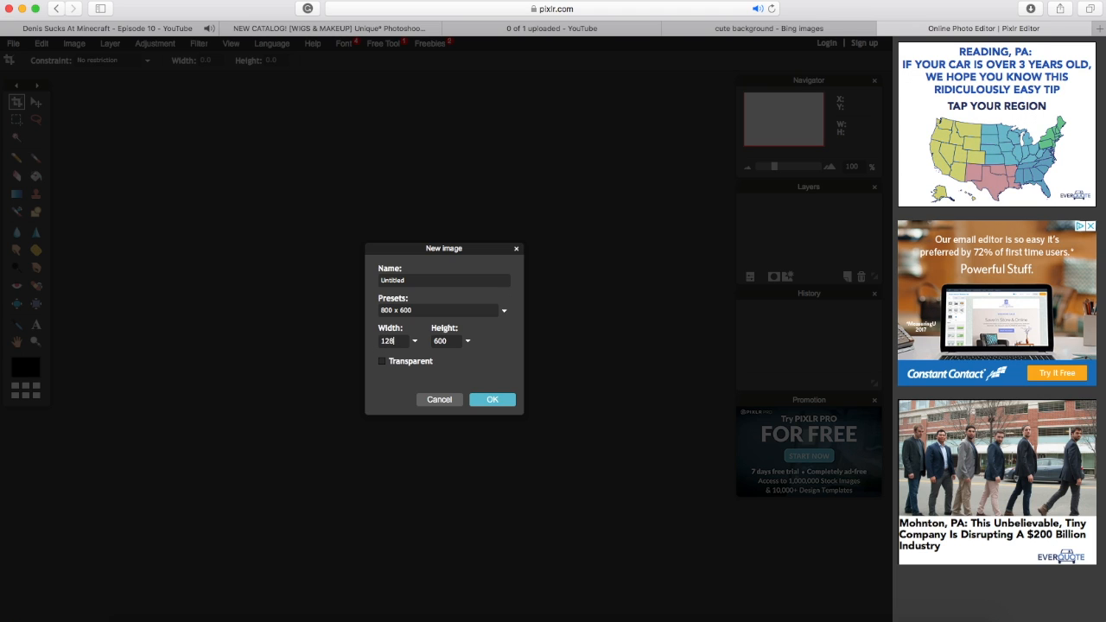
{"action": "double_click", "coordinate": [441, 341]}
{"action": "type", "text": "720"}
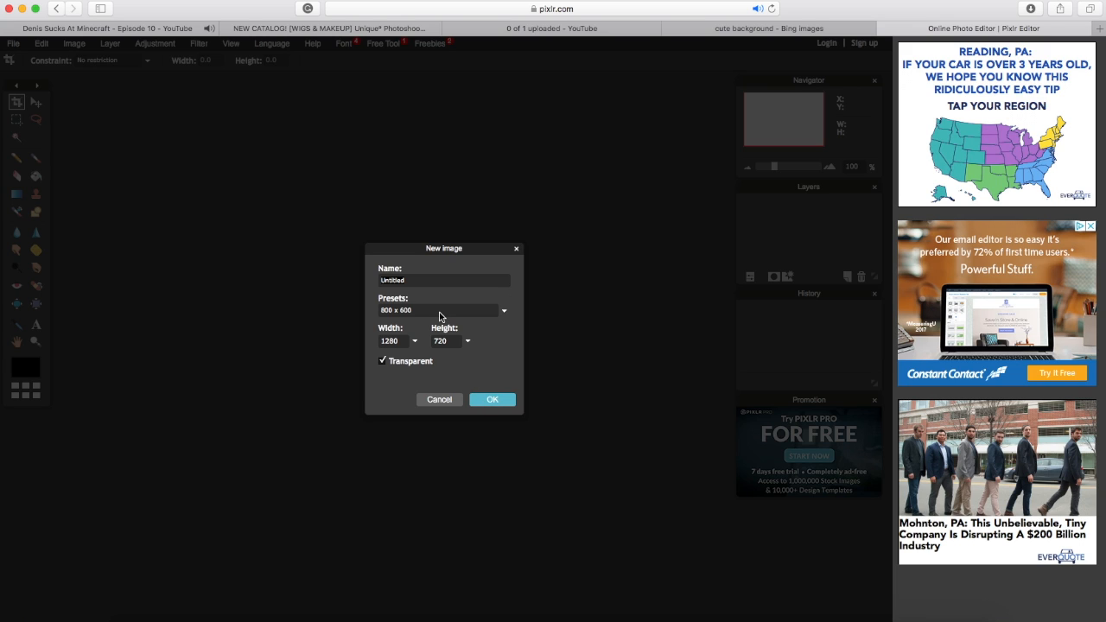
{"action": "type", "text": "Thumbnail tutoria"}
{"action": "left_click", "coordinate": [493, 406]}
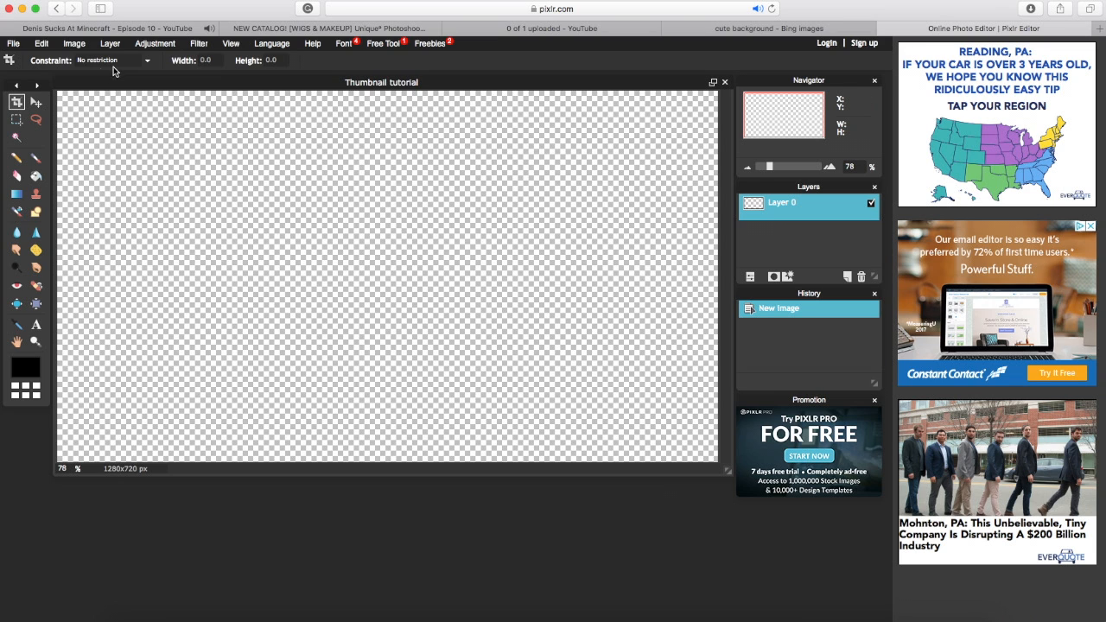
Open the downloaded 931398-cute-plain-backgrounds-2560x1600-for-mobile-hd.jpg as a new layer in the thumbnail image.
{"action": "left_click", "coordinate": [80, 47]}
{"action": "mouse_move", "coordinate": [112, 46]}
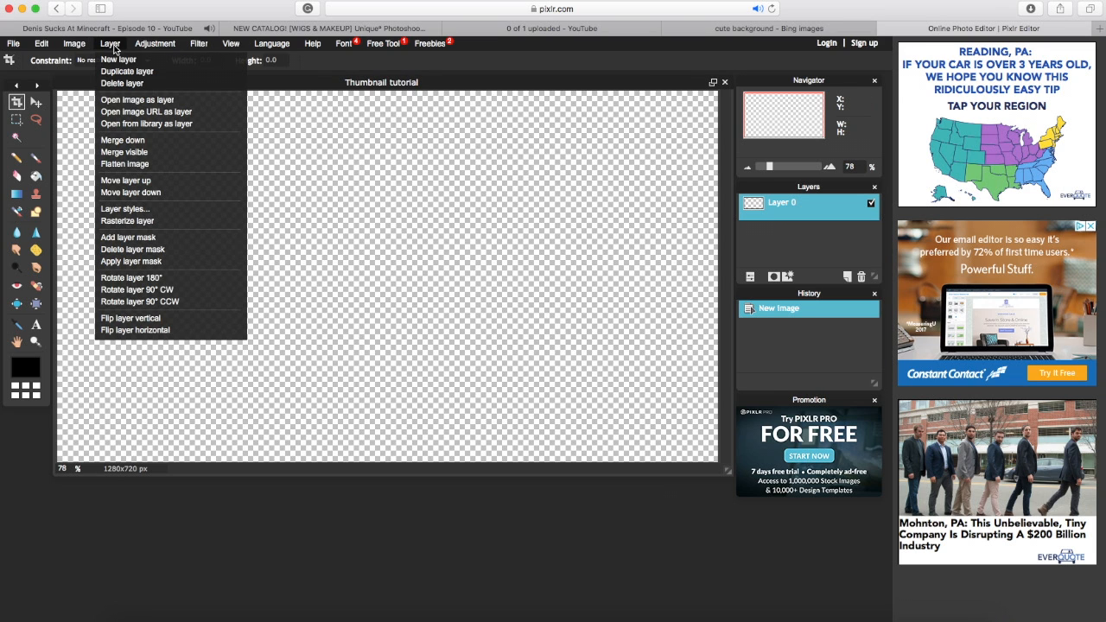
{"action": "left_click", "coordinate": [172, 104]}
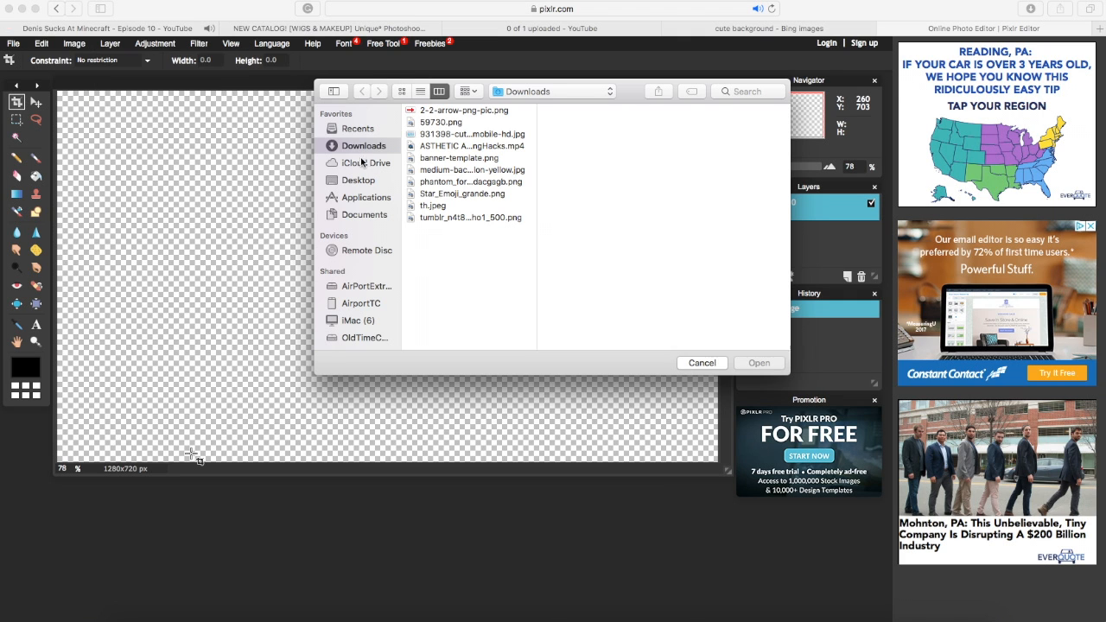
{"action": "left_click", "coordinate": [435, 206]}
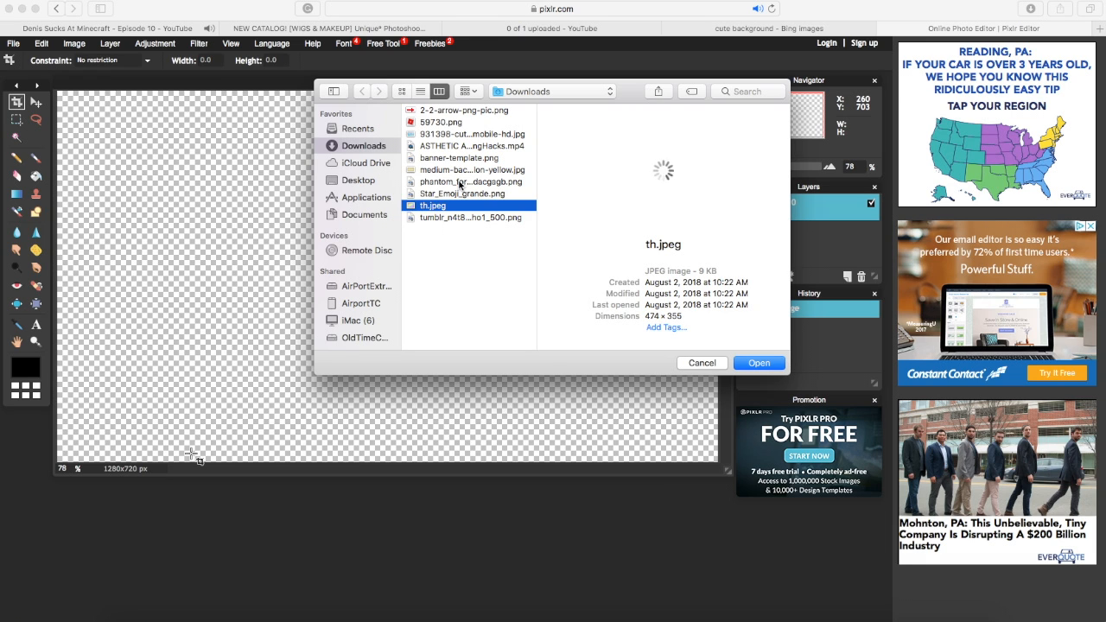
{"action": "left_click", "coordinate": [446, 217]}
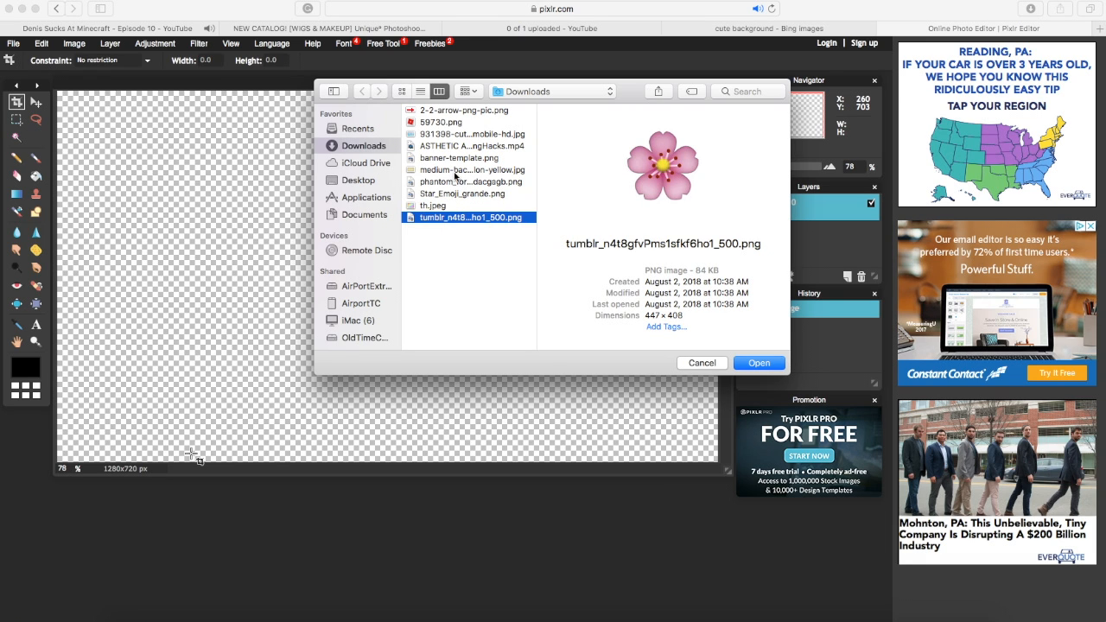
{"action": "left_click", "coordinate": [460, 135]}
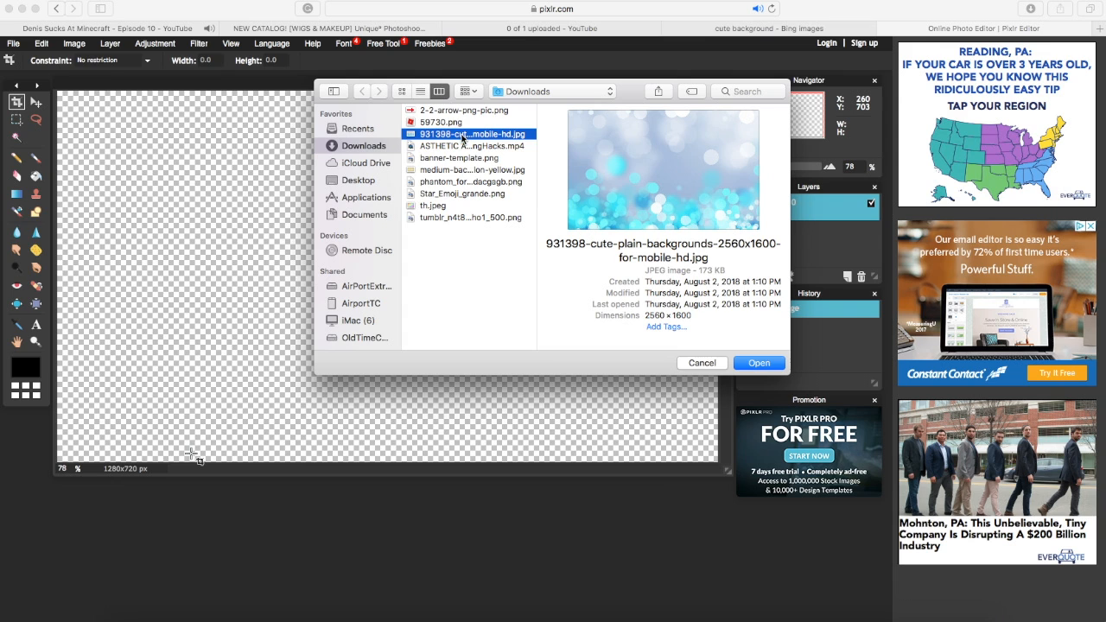
{"action": "left_click", "coordinate": [758, 362]}
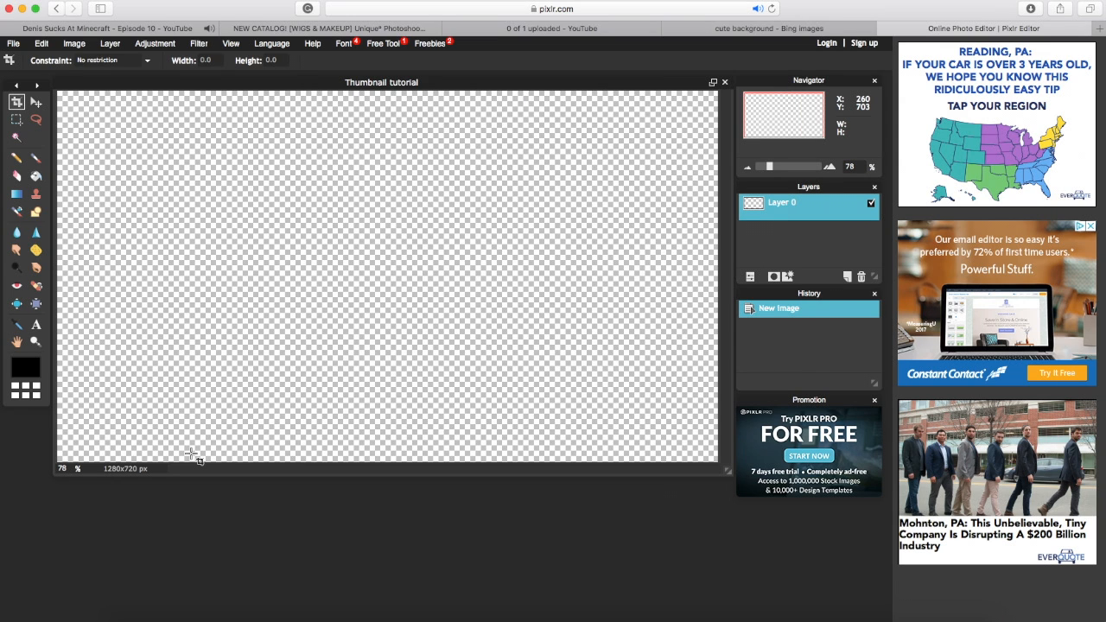
Free-transform the bokeh background layer, scaling it down and repositioning it so it fills the whole canvas, and apply the changes.
{"action": "left_click", "coordinate": [41, 43]}
{"action": "left_click", "coordinate": [71, 140]}
{"action": "left_click_drag", "start_coordinate": [540, 394], "coordinate": [717, 504]}
{"action": "mouse_move", "coordinate": [437, 299]}
{"action": "left_mouse_down"}
{"action": "mouse_move", "coordinate": [473, 323]}
{"action": "mouse_move", "coordinate": [251, 194]}
{"action": "left_mouse_up"}
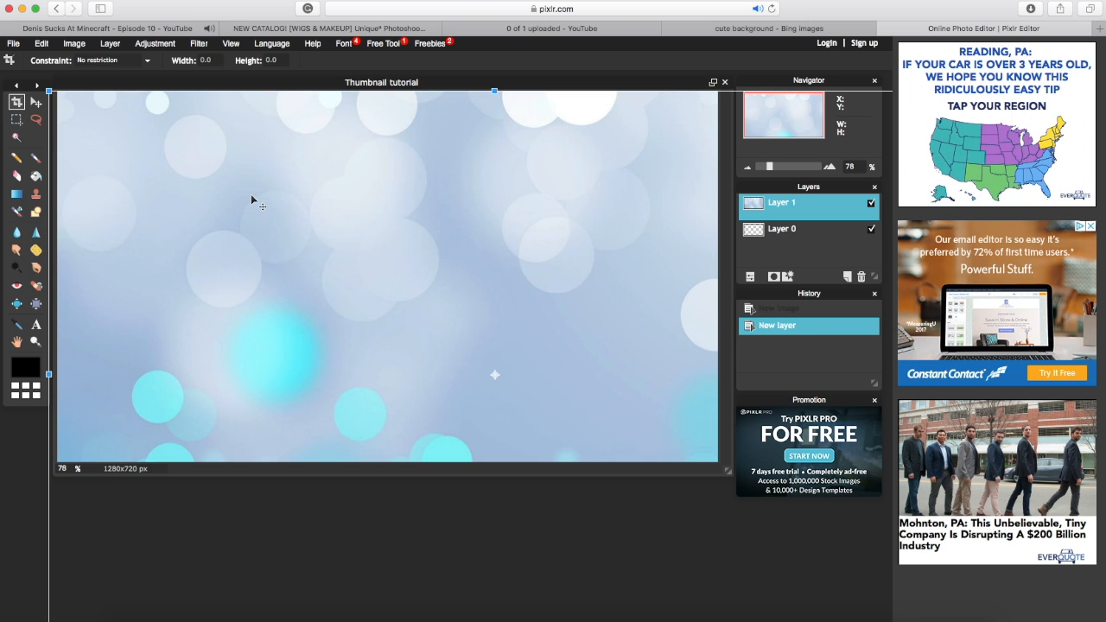
{"action": "left_click_drag", "start_coordinate": [50, 90], "coordinate": [274, 227]}
{"action": "left_click_drag", "start_coordinate": [425, 324], "coordinate": [350, 264]}
{"action": "left_click_drag", "start_coordinate": [281, 228], "coordinate": [364, 231]}
{"action": "left_click_drag", "start_coordinate": [274, 154], "coordinate": [178, 100]}
{"action": "left_click_drag", "start_coordinate": [383, 255], "coordinate": [272, 204]}
{"action": "left_click_drag", "start_coordinate": [67, 262], "coordinate": [55, 261]}
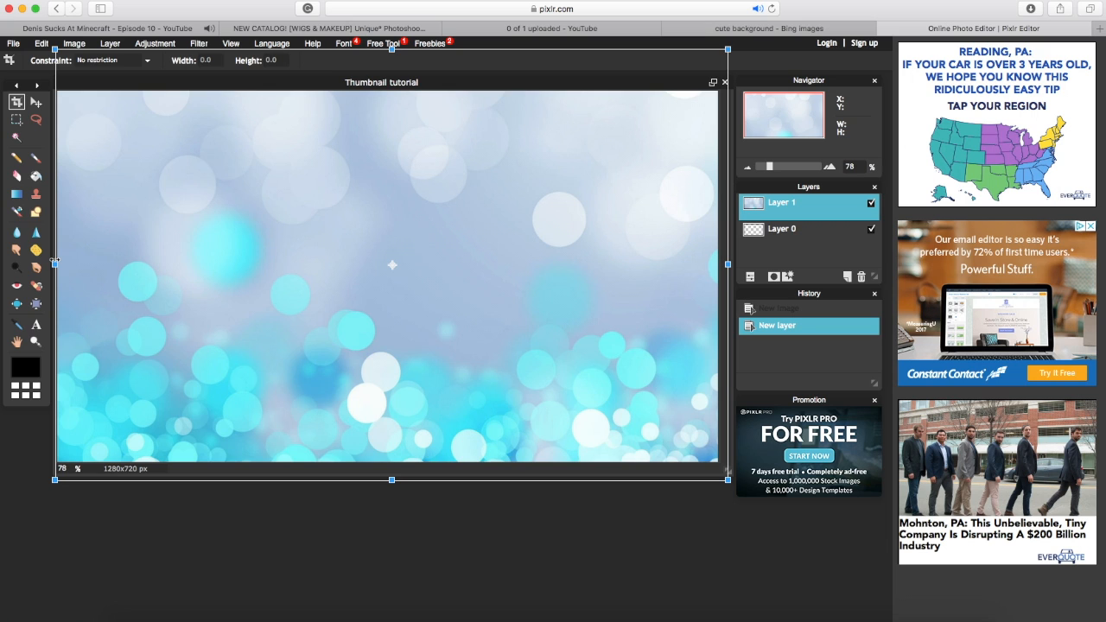
{"action": "left_click", "coordinate": [146, 522]}
{"action": "left_click", "coordinate": [399, 356]}
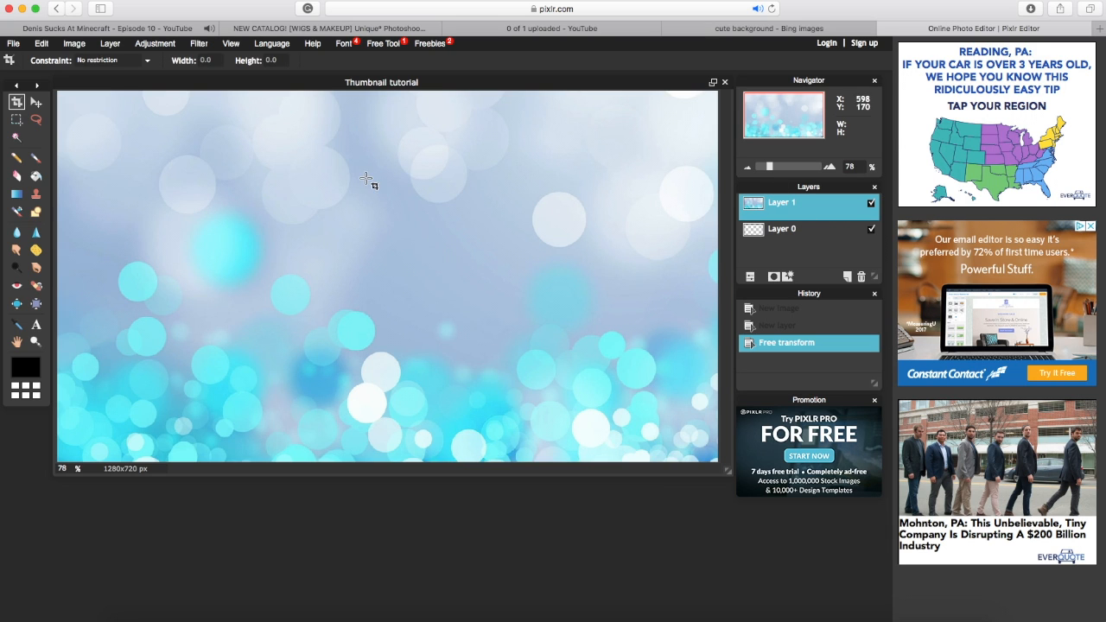
Open the Desktop image "Screen Shot 2018-08-02 at 1.07.50 PM" as a new layer.
{"action": "left_click", "coordinate": [111, 43]}
{"action": "left_click", "coordinate": [166, 102]}
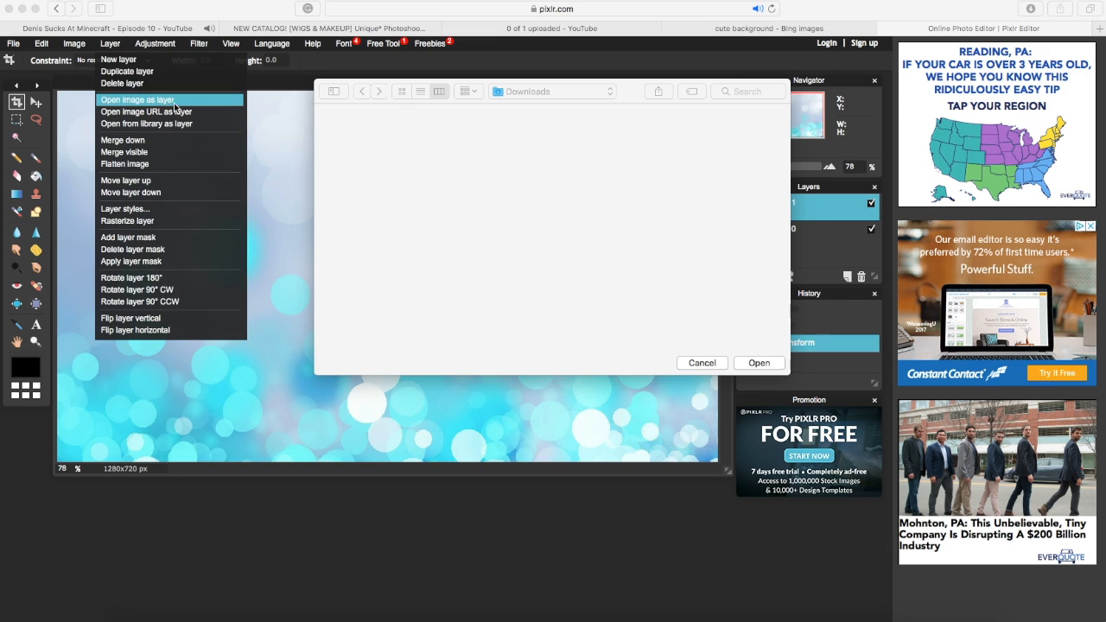
{"action": "left_click", "coordinate": [359, 180]}
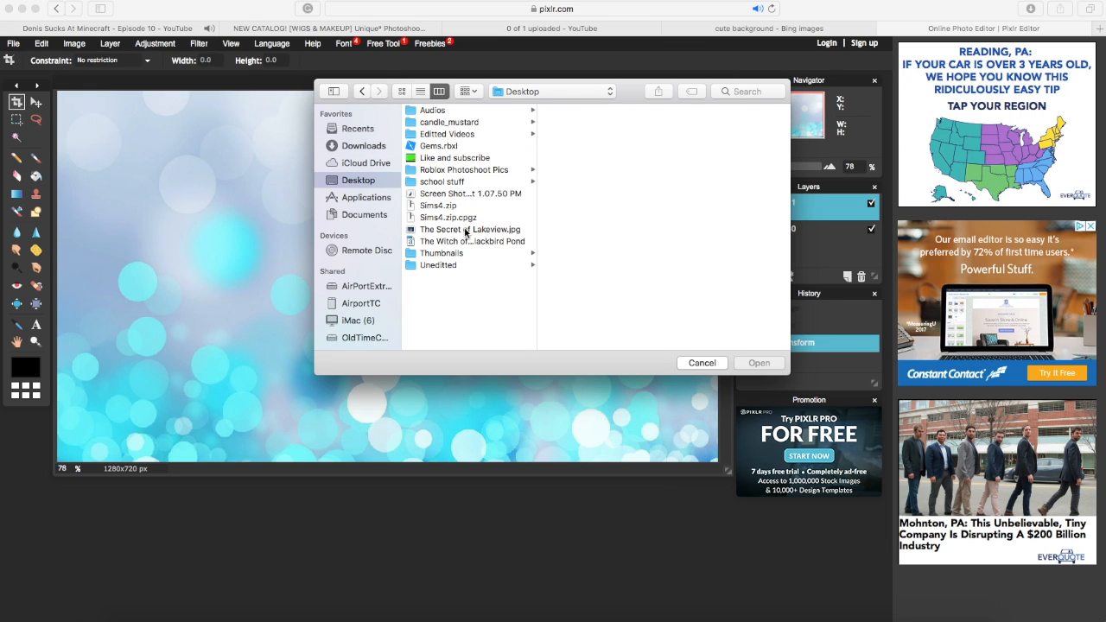
{"action": "left_click", "coordinate": [471, 195]}
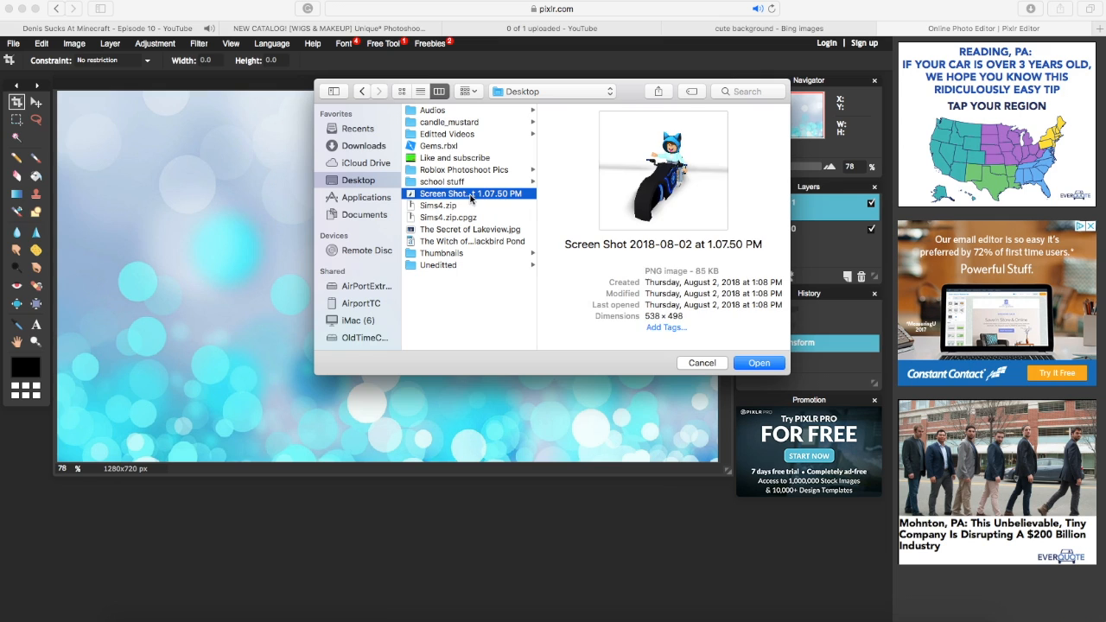
{"action": "left_click", "coordinate": [757, 362]}
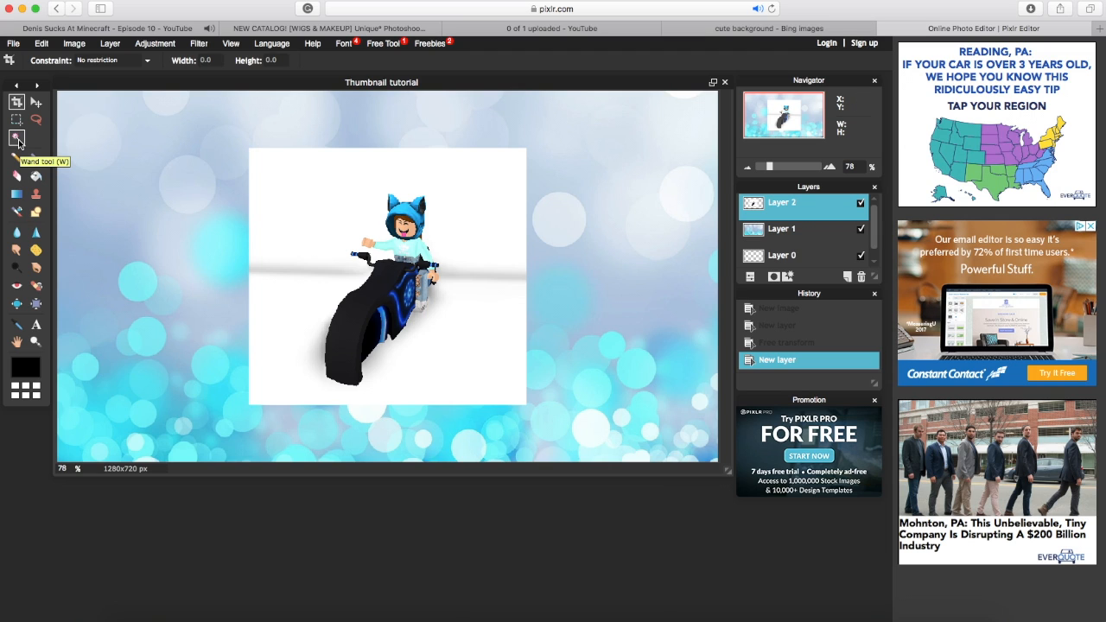
Use the Wand tool at tolerance 21 to clear the white backdrop and both horizon strips beside the avatar.
{"action": "key", "text": "w"}
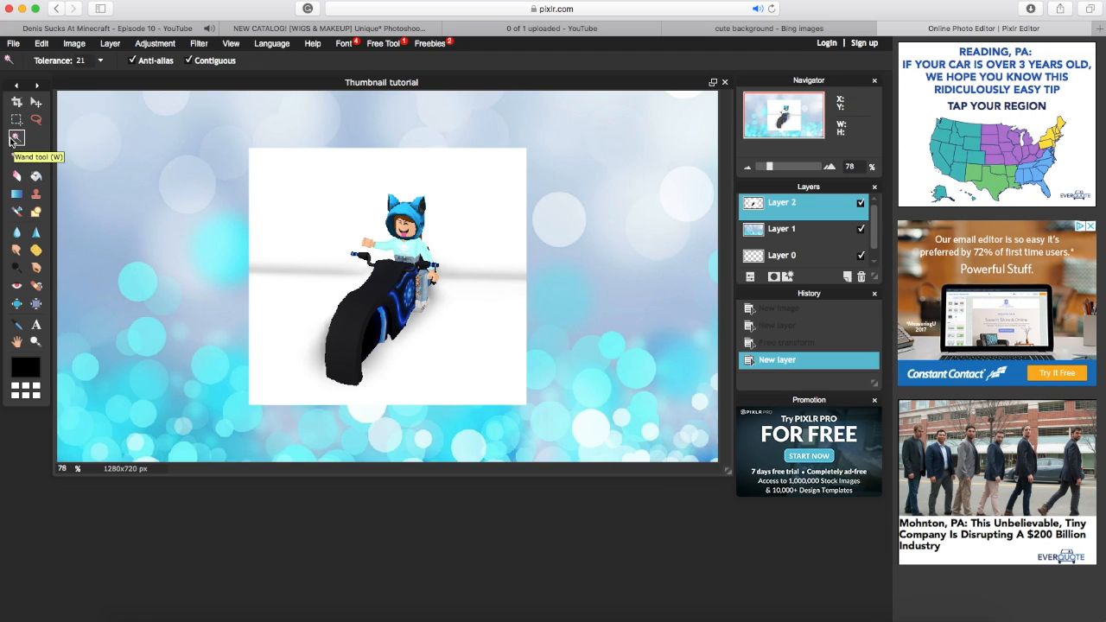
{"action": "left_click", "coordinate": [314, 221]}
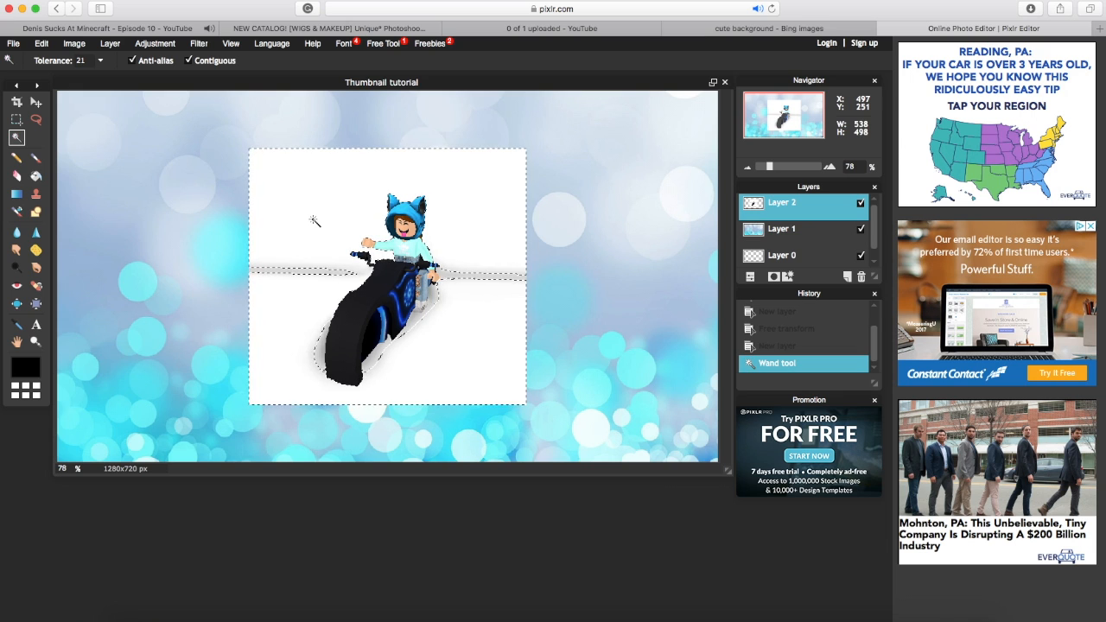
{"action": "key", "text": "Delete"}
{"action": "key", "text": "Delete"}
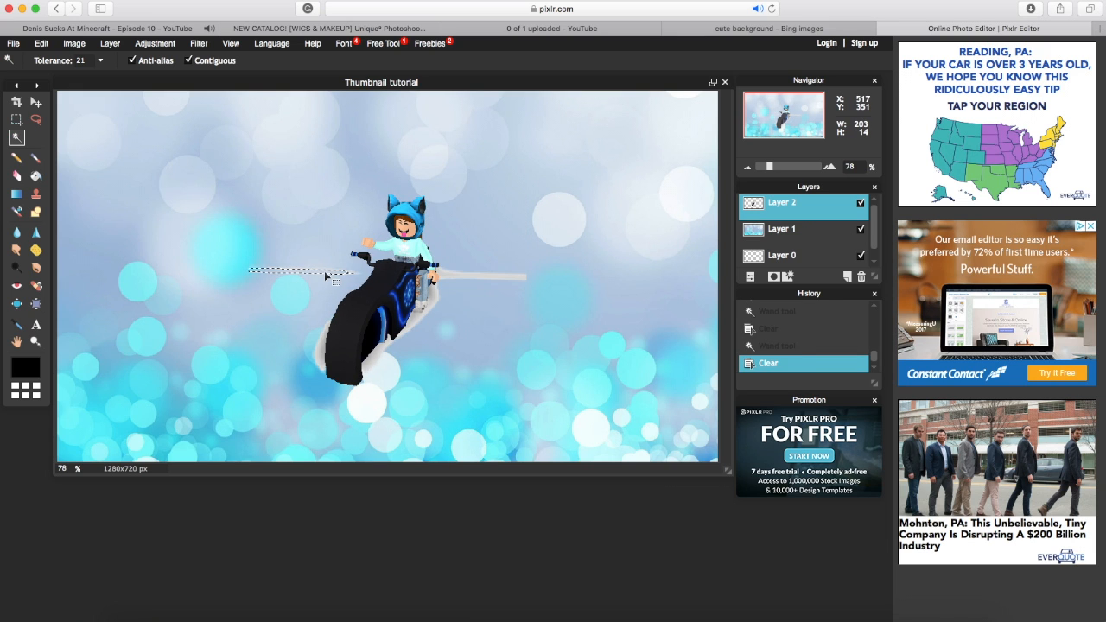
{"action": "left_click", "coordinate": [462, 277]}
{"action": "key", "text": "Delete"}
Select and clear the leftover pale shadow areas around the motorcycle with the Wand tool.
{"action": "left_click", "coordinate": [423, 316]}
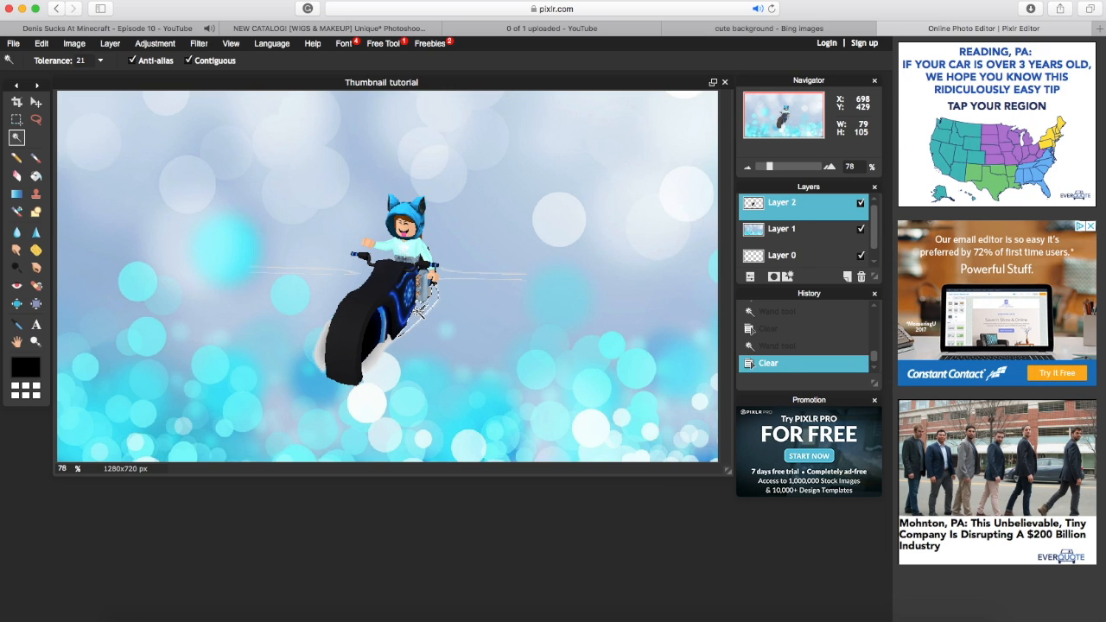
{"action": "left_click", "coordinate": [378, 359]}
{"action": "key", "text": "Delete"}
{"action": "left_click", "coordinate": [322, 350]}
{"action": "key", "text": "Delete"}
Deselect the cleared area and erase the remaining thin outlines on both sides of the avatar and motorcycle.
{"action": "left_click", "coordinate": [17, 175]}
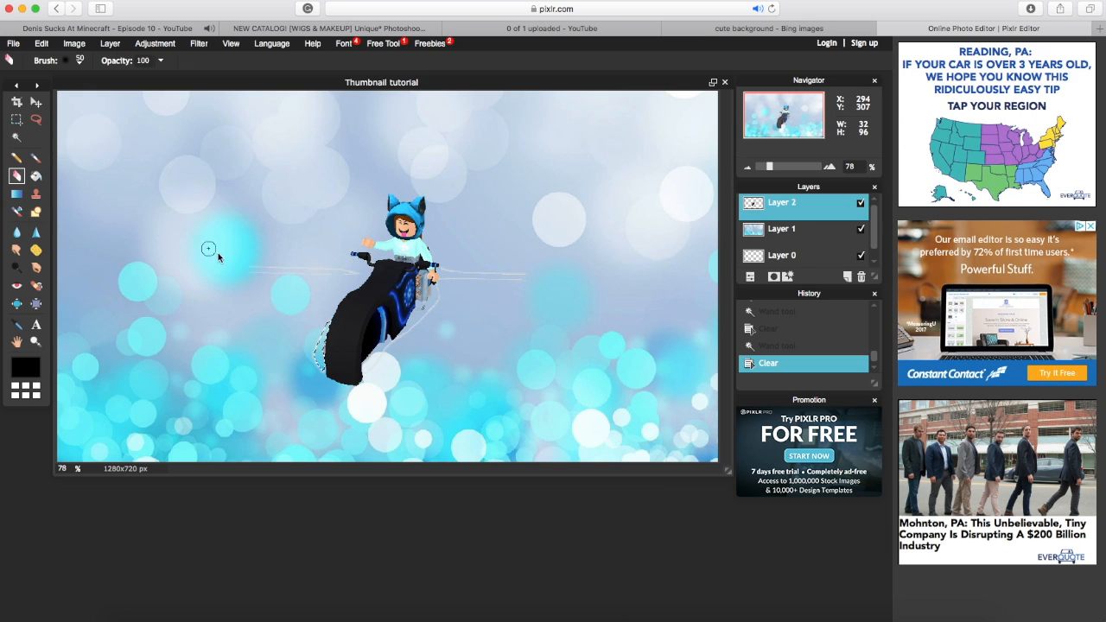
{"action": "left_click", "coordinate": [259, 270]}
{"action": "left_click", "coordinate": [16, 137]}
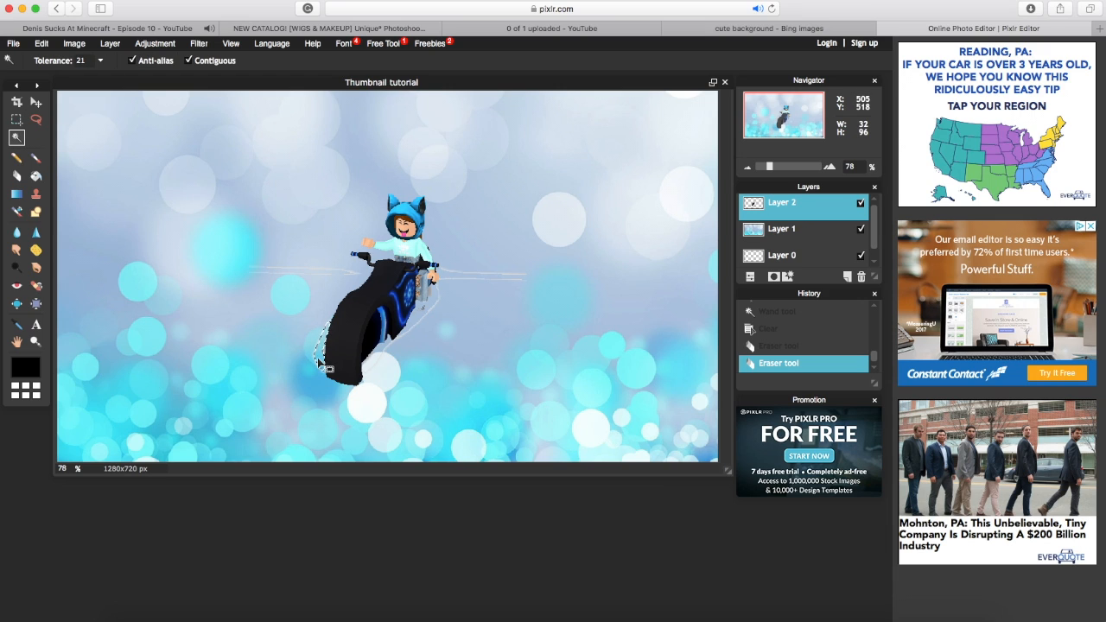
{"action": "left_click", "coordinate": [102, 141]}
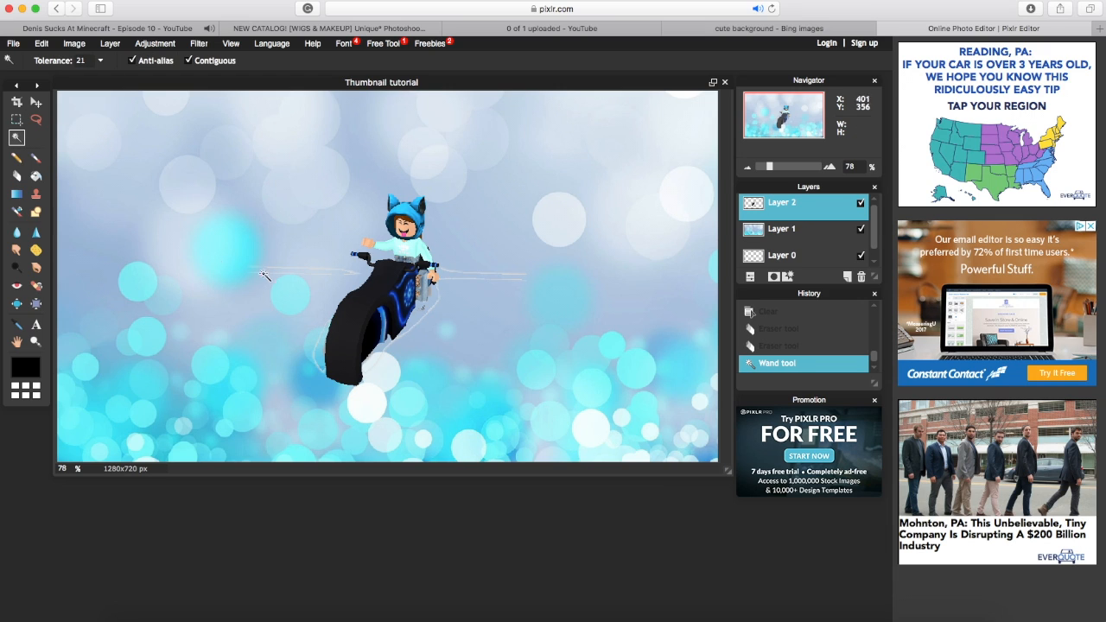
{"action": "left_click", "coordinate": [17, 175]}
{"action": "mouse_move", "coordinate": [254, 268]}
{"action": "left_mouse_down"}
{"action": "mouse_move", "coordinate": [300, 279]}
{"action": "mouse_move", "coordinate": [353, 272]}
{"action": "left_mouse_up"}
{"action": "left_click_drag", "start_coordinate": [447, 283], "coordinate": [454, 271]}
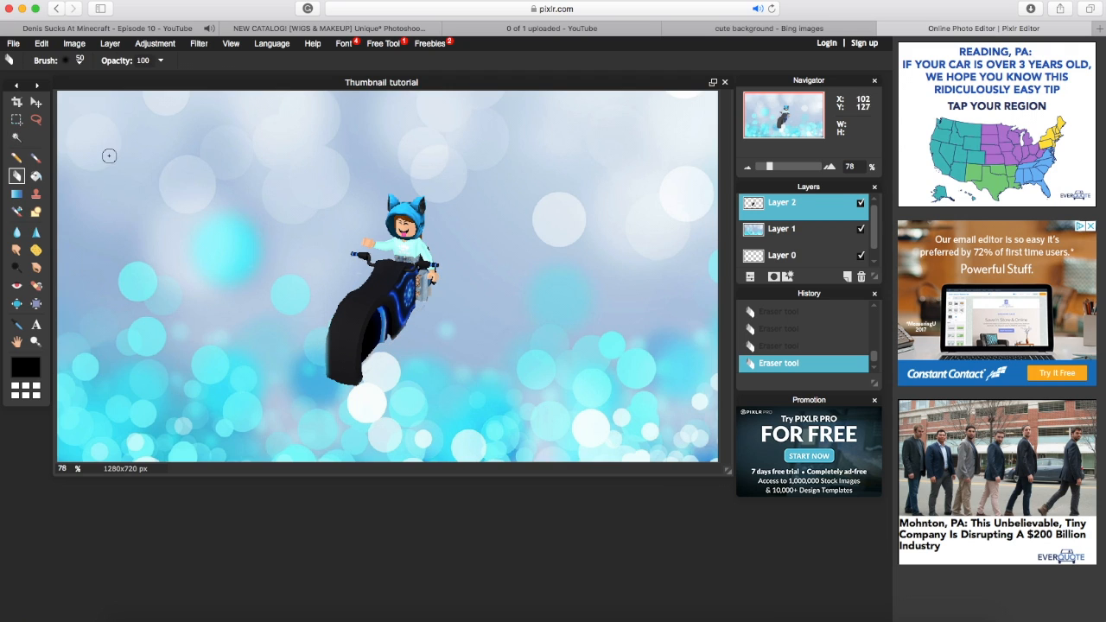
Free-transform the avatar layer, enlarging it and moving it to the right part of the canvas, and apply the changes.
{"action": "left_click", "coordinate": [43, 45]}
{"action": "left_click", "coordinate": [86, 140]}
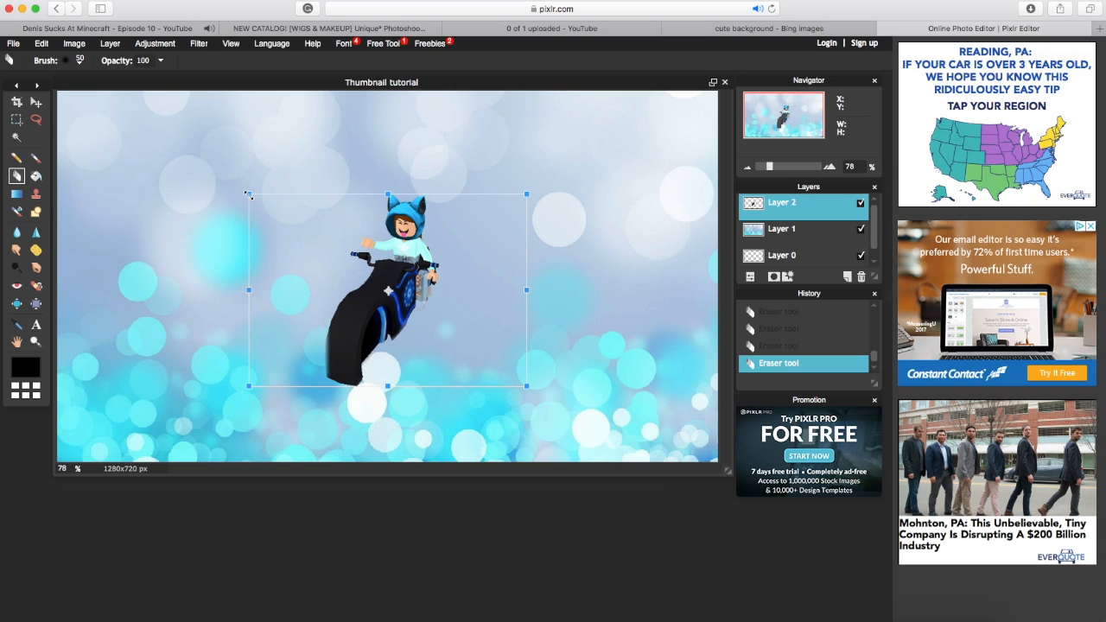
{"action": "left_click_drag", "start_coordinate": [249, 195], "coordinate": [131, 68]}
{"action": "left_click_drag", "start_coordinate": [419, 275], "coordinate": [491, 275]}
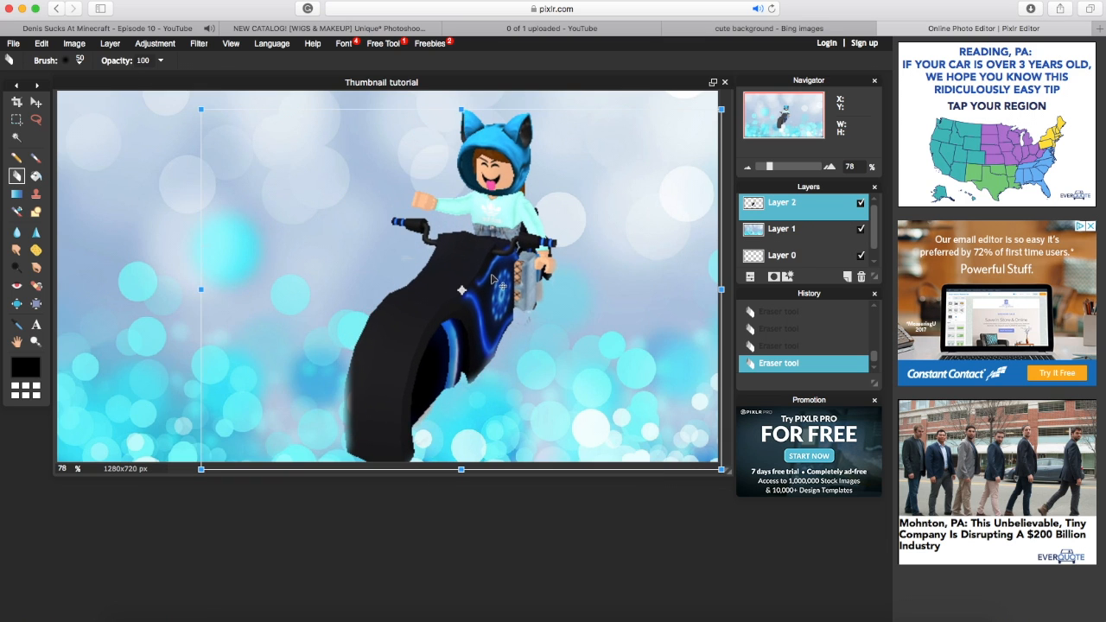
{"action": "left_click_drag", "start_coordinate": [209, 120], "coordinate": [262, 154]}
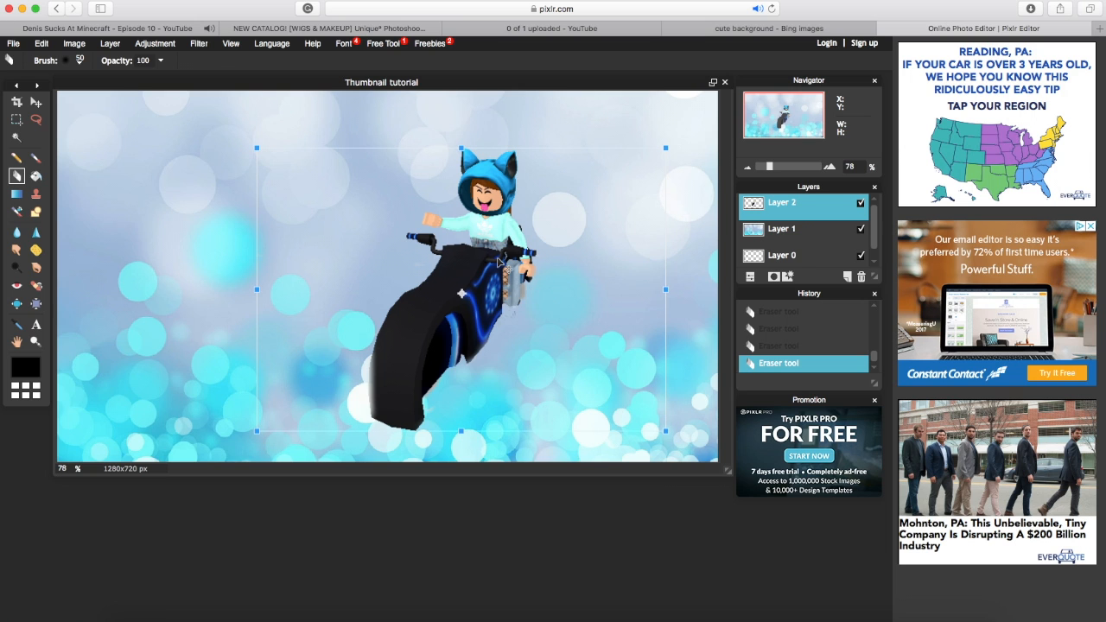
{"action": "left_click_drag", "start_coordinate": [472, 299], "coordinate": [581, 269]}
{"action": "left_click", "coordinate": [249, 324]}
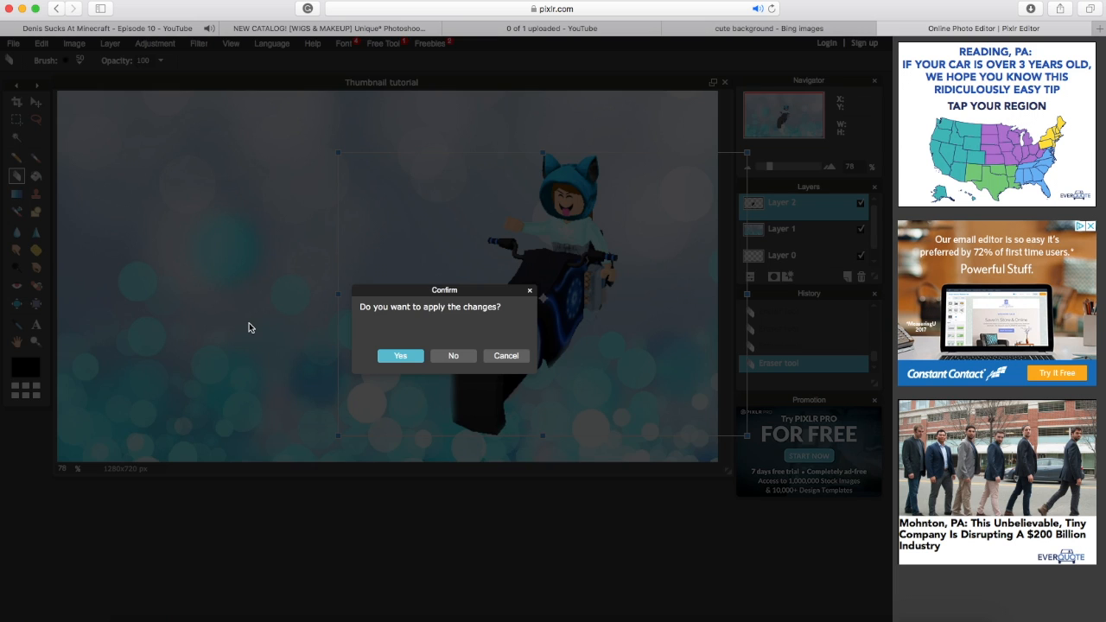
{"action": "left_click", "coordinate": [399, 358]}
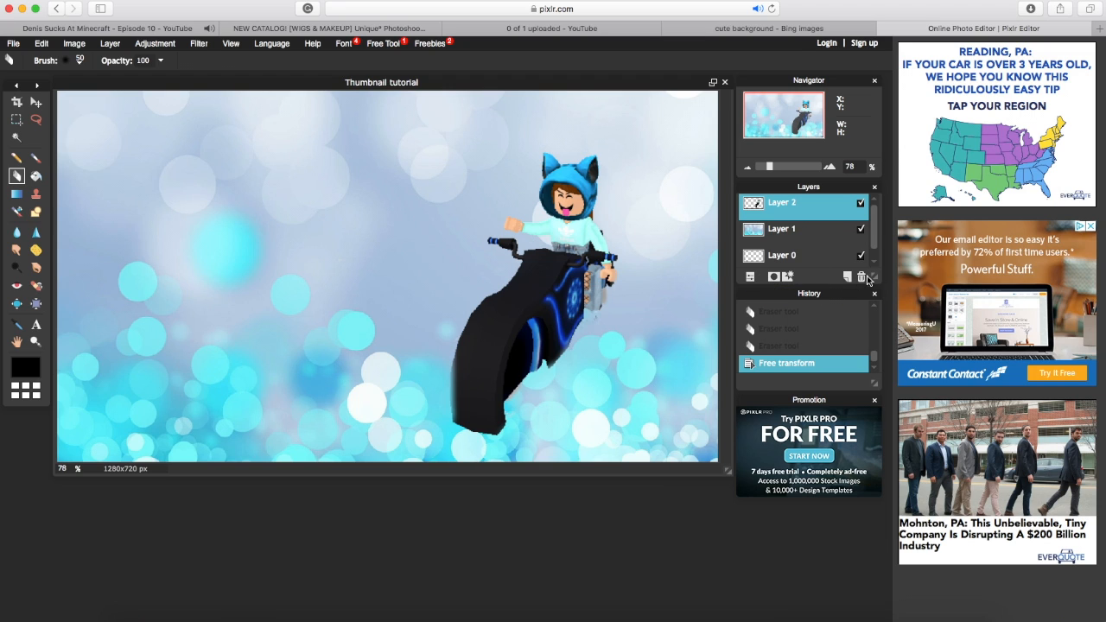
Open the avatar layer's styles, move the dialog clear of the avatar, and enable Outer glow and Drop shadow.
{"action": "left_click", "coordinate": [789, 278]}
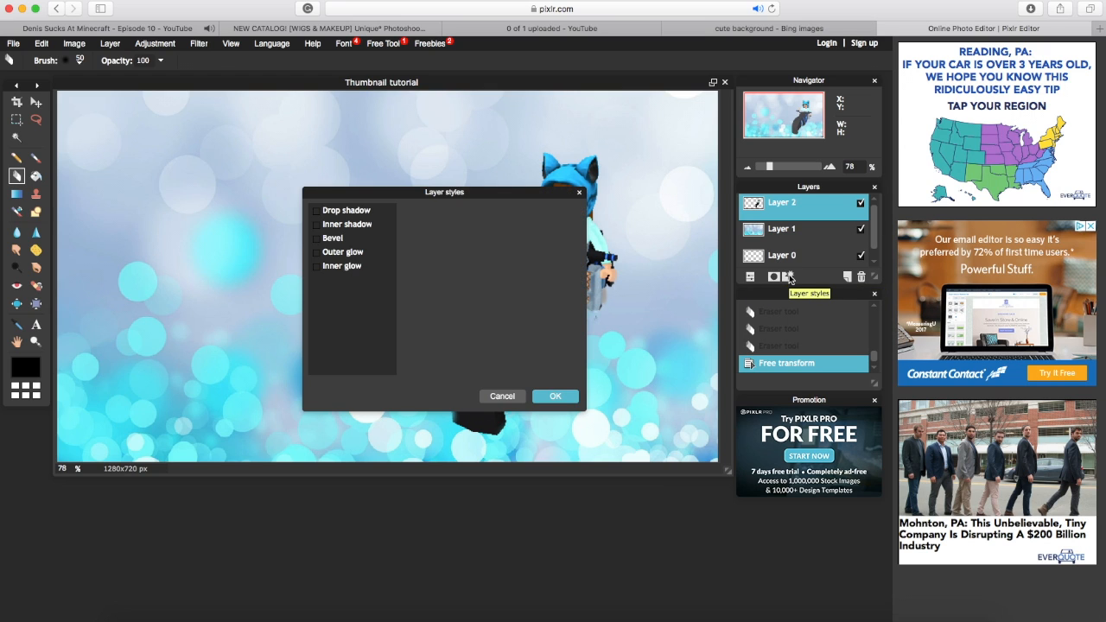
{"action": "left_click_drag", "start_coordinate": [493, 197], "coordinate": [380, 177]}
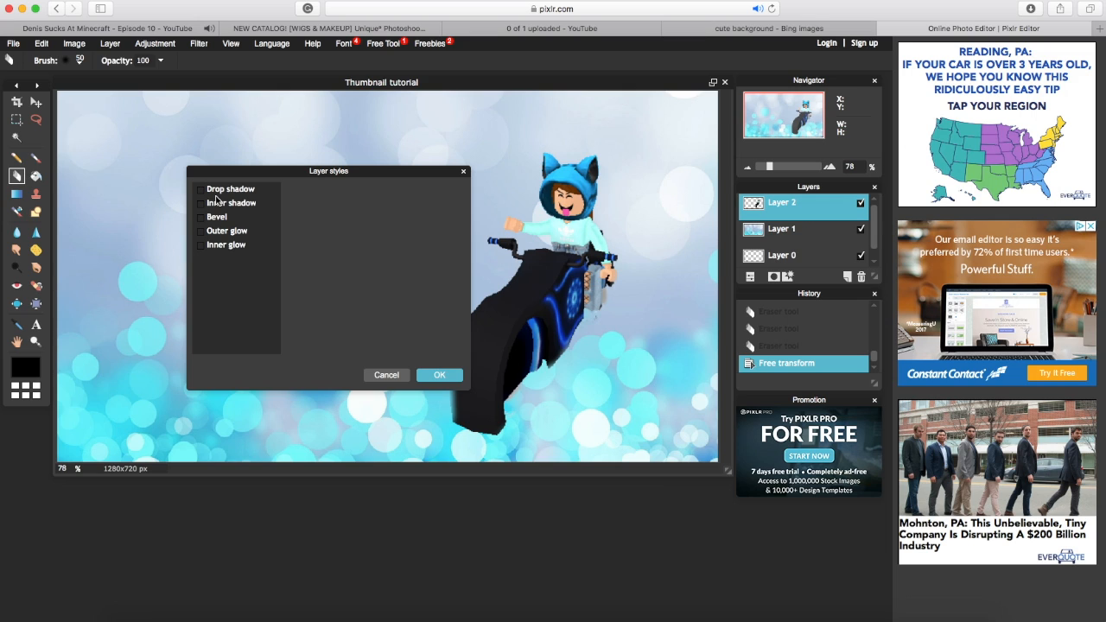
{"action": "left_click", "coordinate": [205, 233]}
{"action": "left_click", "coordinate": [203, 190]}
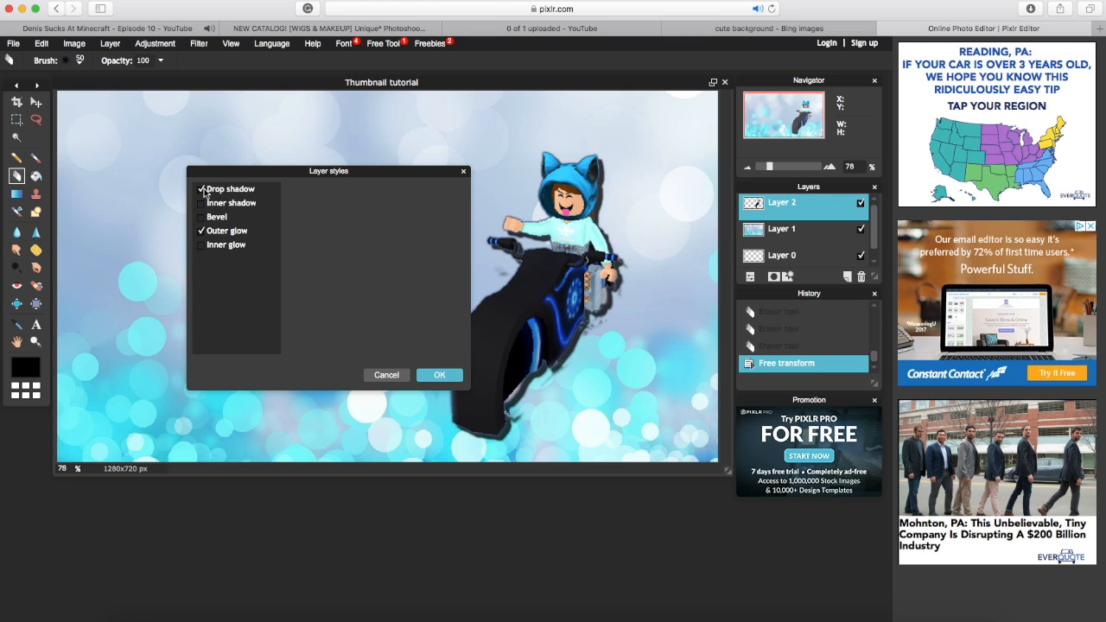
Set the avatar's outer glow colour to white and its hardness to 10.
{"action": "left_click", "coordinate": [230, 233]}
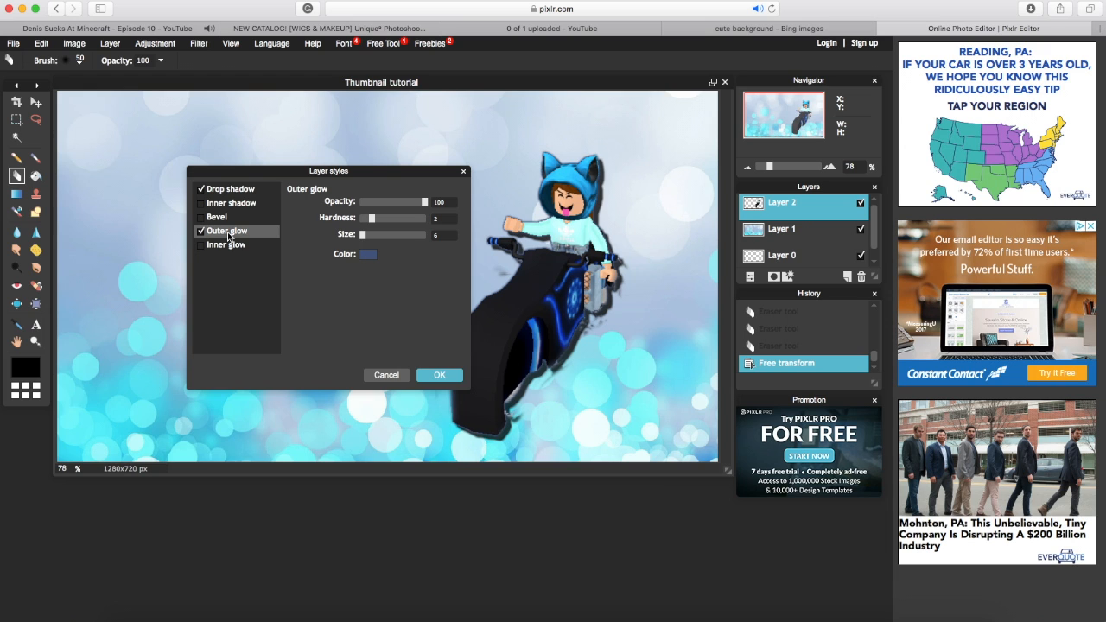
{"action": "left_click", "coordinate": [366, 253]}
{"action": "left_click_drag", "start_coordinate": [247, 222], "coordinate": [249, 176]}
{"action": "left_click", "coordinate": [457, 365]}
{"action": "left_click_drag", "start_coordinate": [369, 221], "coordinate": [428, 228]}
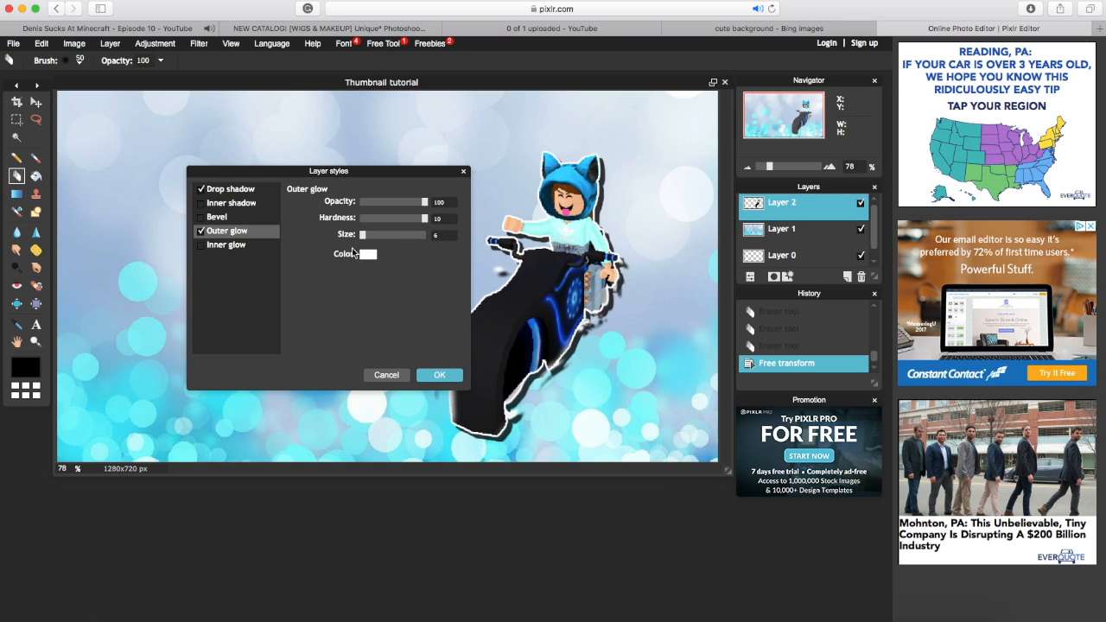
Set the drop shadow's opacity to 50 and distance to 8, and apply the layer styles.
{"action": "left_click", "coordinate": [230, 190]}
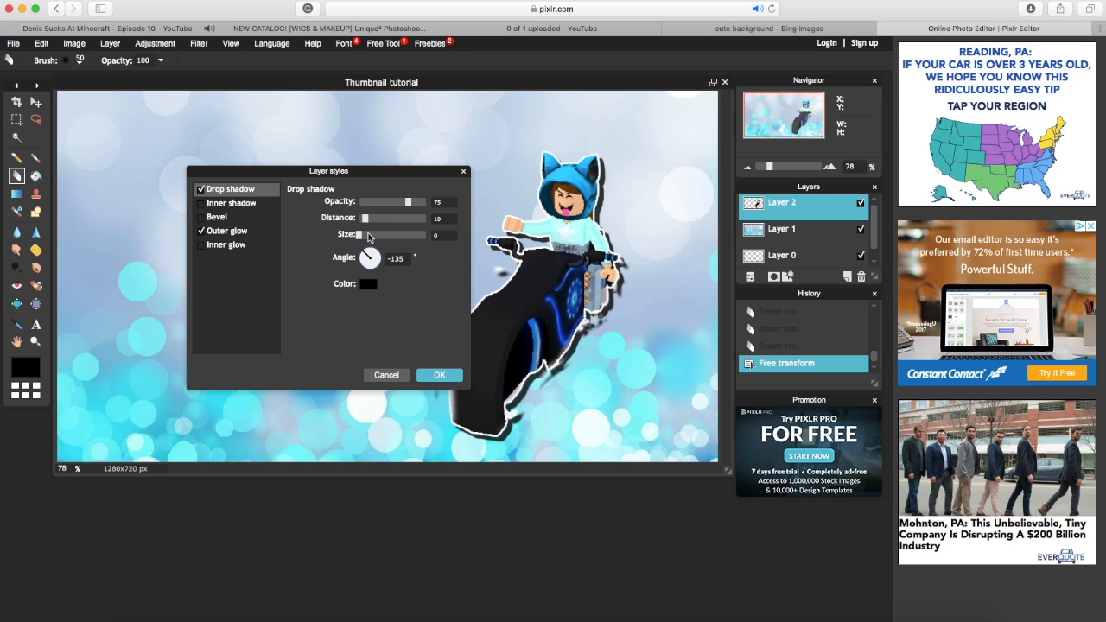
{"action": "left_click_drag", "start_coordinate": [364, 221], "coordinate": [395, 202]}
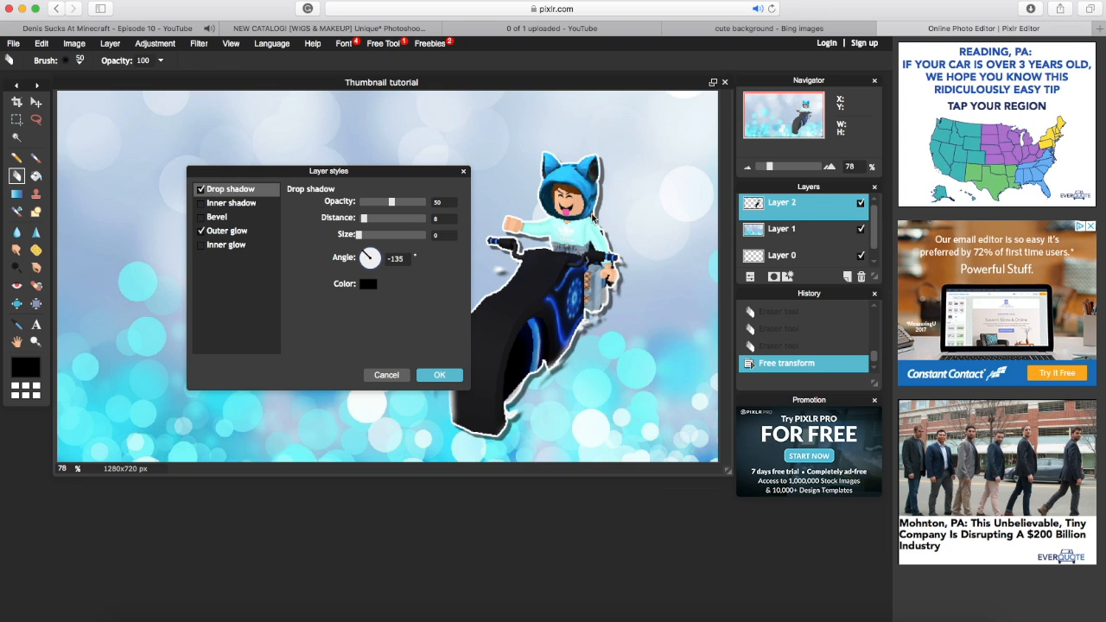
{"action": "left_click", "coordinate": [440, 374]}
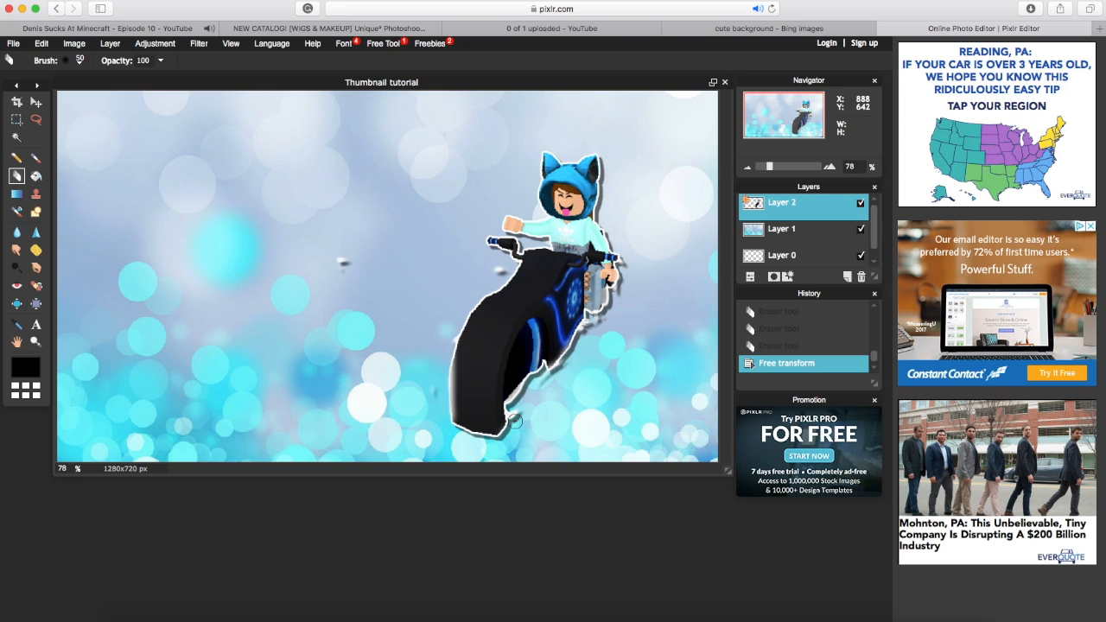
Erase the stray outlined specks around the motorcycle's wheel, underside and handlebar.
{"action": "left_click_drag", "start_coordinate": [431, 395], "coordinate": [441, 408]}
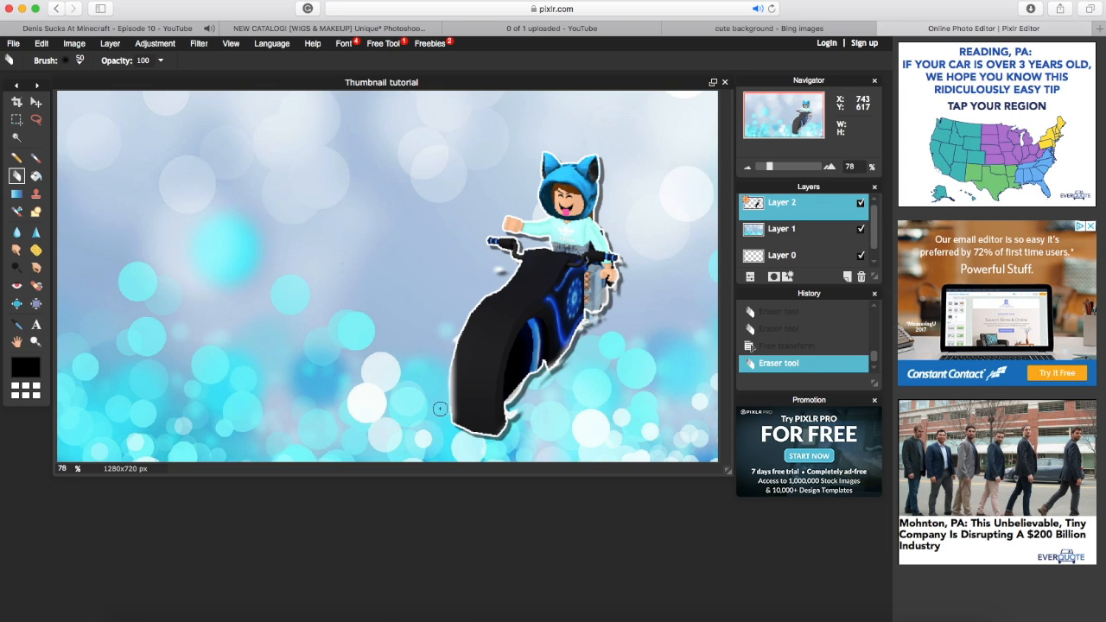
{"action": "mouse_move", "coordinate": [516, 421]}
{"action": "left_mouse_down"}
{"action": "mouse_move", "coordinate": [525, 388]}
{"action": "mouse_move", "coordinate": [520, 397]}
{"action": "mouse_move", "coordinate": [548, 394]}
{"action": "mouse_move", "coordinate": [570, 366]}
{"action": "left_mouse_up"}
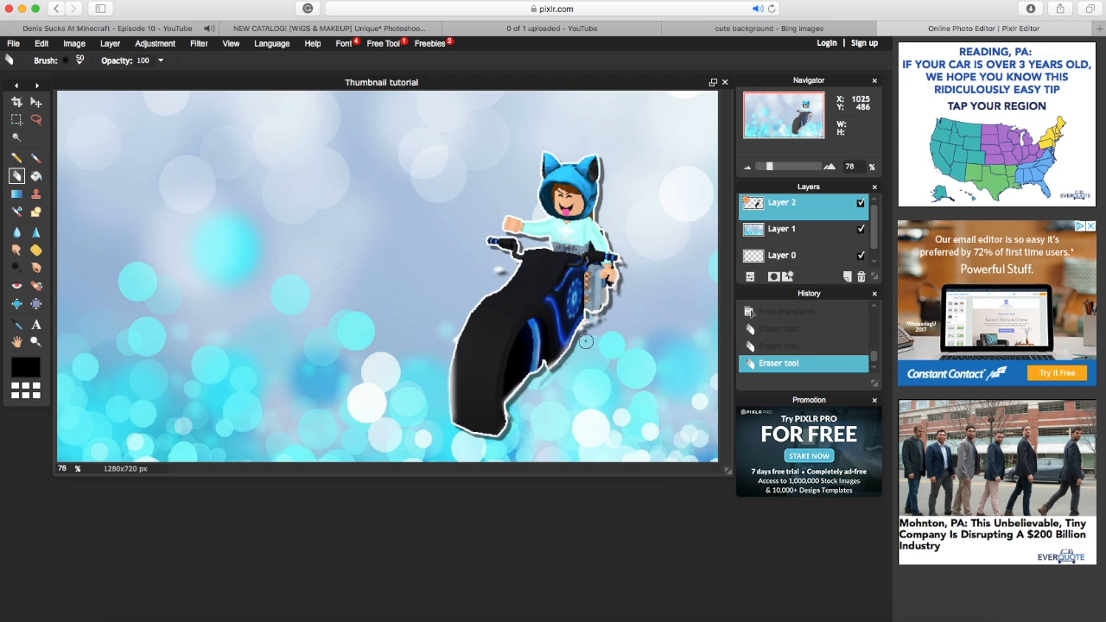
{"action": "left_click_drag", "start_coordinate": [601, 325], "coordinate": [597, 328]}
{"action": "left_click_drag", "start_coordinate": [508, 277], "coordinate": [494, 271]}
{"action": "left_click", "coordinate": [451, 333]}
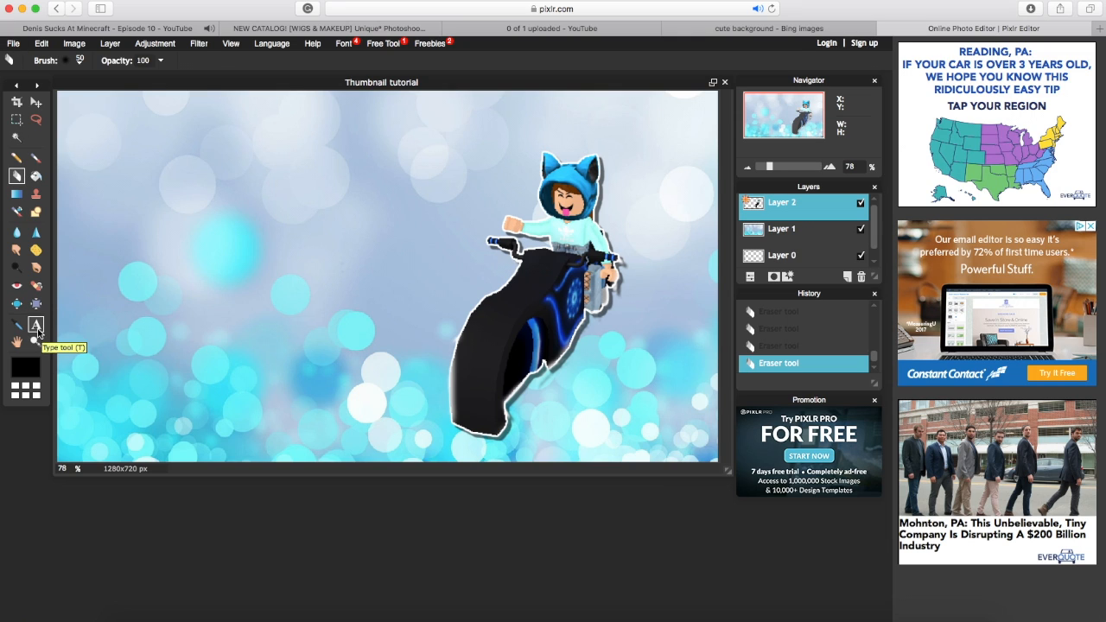
Add the text "How I" in the upper-left area of the canvas.
{"action": "key", "text": "t"}
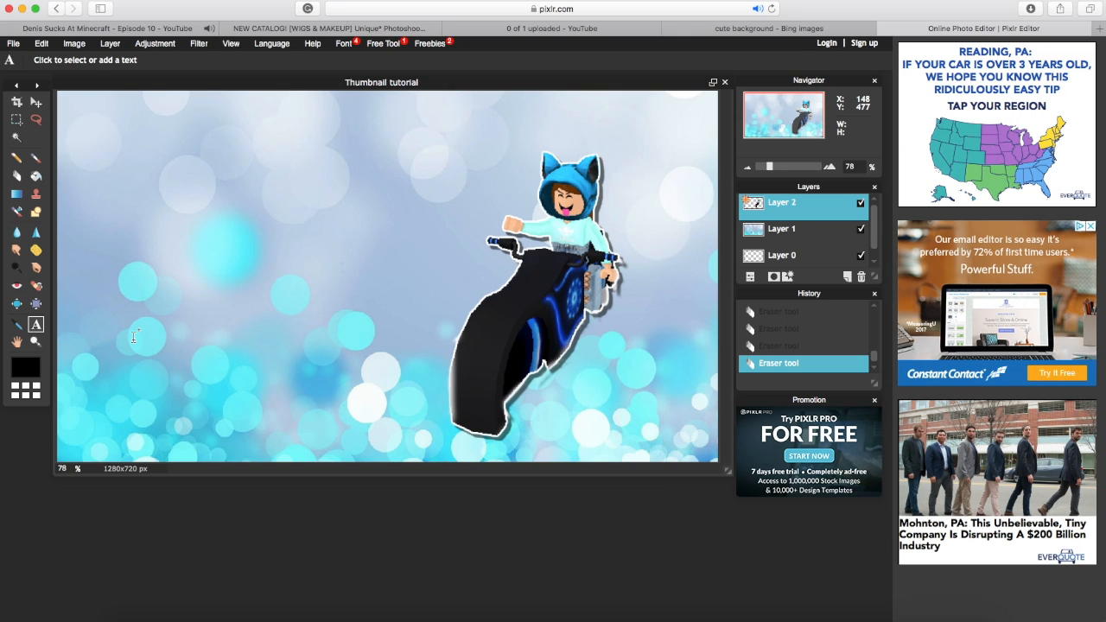
{"action": "left_click", "coordinate": [128, 242]}
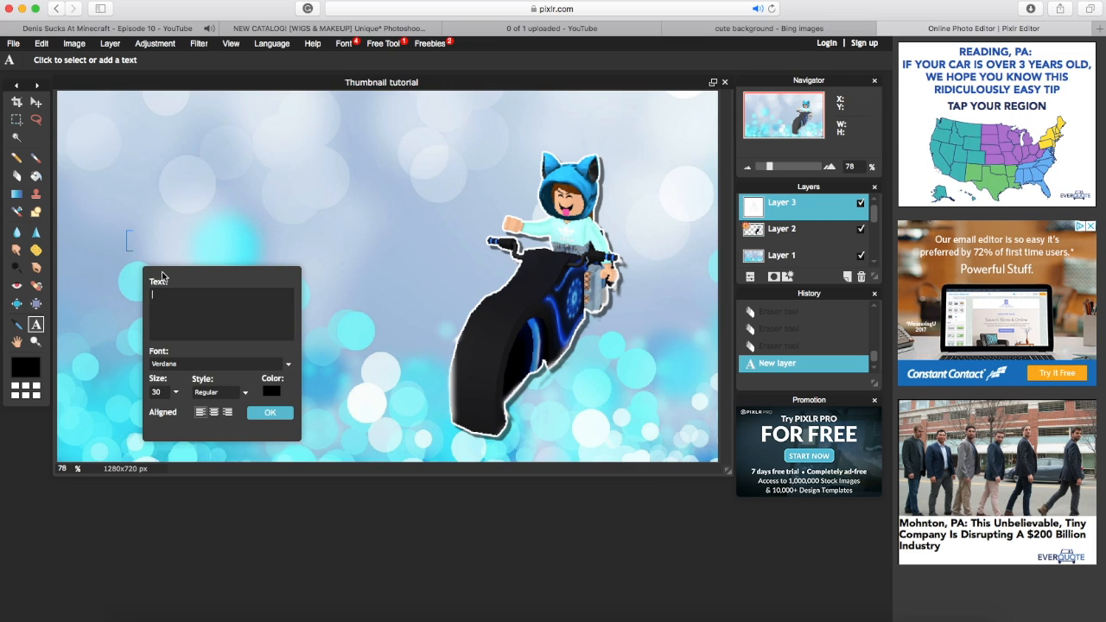
{"action": "type", "text": "Thumbn"}
{"action": "key", "text": "BackSpace"}
{"action": "key", "text": "BackSpace"}
{"action": "key", "text": "BackSpace"}
{"action": "key", "text": "BackSpace"}
{"action": "key", "text": "BackSpace"}
{"action": "key", "text": "BackSpace"}
{"action": "type", "text": "How I"}
Set the "How I" text to the Awesome Birds font at size 254.
{"action": "left_click", "coordinate": [287, 363]}
{"action": "scroll", "coordinate": [289, 395], "scroll_direction": "down", "scroll_amount": 2}
{"action": "left_click_drag", "start_coordinate": [287, 393], "coordinate": [287, 397]}
{"action": "left_click", "coordinate": [260, 381]}
{"action": "left_click", "coordinate": [176, 392]}
{"action": "left_click", "coordinate": [178, 406]}
{"action": "left_click", "coordinate": [227, 412]}
Set the "How I" text colour to black and confirm the text.
{"action": "left_click", "coordinate": [273, 393]}
{"action": "left_click", "coordinate": [289, 225]}
{"action": "left_click", "coordinate": [469, 368]}
{"action": "left_click", "coordinate": [270, 392]}
{"action": "left_click", "coordinate": [203, 224]}
{"action": "left_click", "coordinate": [469, 367]}
{"action": "left_click", "coordinate": [345, 405]}
Add the text "make my" in lowercase below the "How I" text.
{"action": "left_click", "coordinate": [113, 209]}
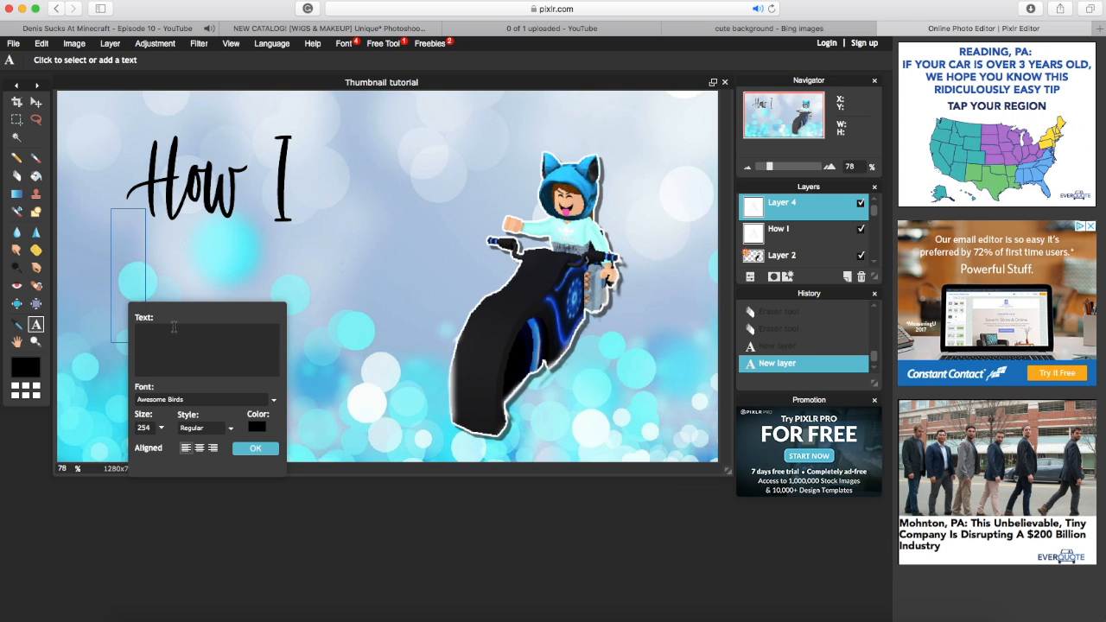
{"action": "type", "text": "Make my"}
{"action": "left_click", "coordinate": [143, 331]}
{"action": "key", "text": "BackSpace"}
{"action": "type", "text": "m"}
Set the "make my" text to the BREAK BEACH font, reduce its size and confirm the text.
{"action": "left_click", "coordinate": [274, 400]}
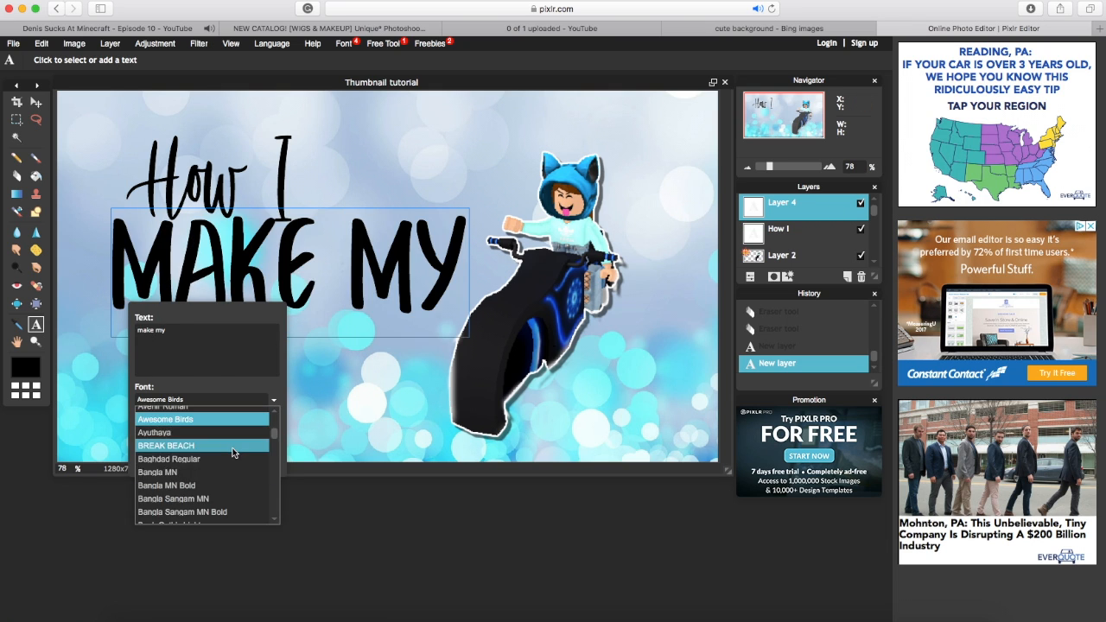
{"action": "left_click", "coordinate": [234, 448]}
{"action": "left_click", "coordinate": [162, 428]}
{"action": "left_click_drag", "start_coordinate": [113, 446], "coordinate": [109, 446]}
{"action": "left_click", "coordinate": [255, 447]}
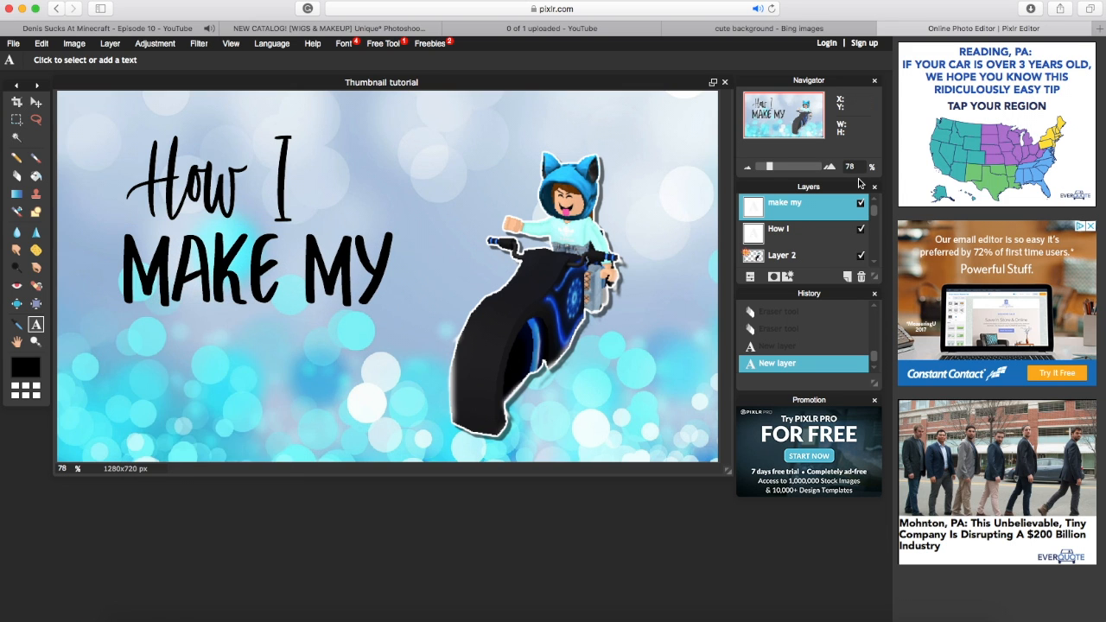
Add the text "Thumbnails" below the "make my" text.
{"action": "left_click", "coordinate": [114, 346]}
{"action": "type", "text": "Thumbnails"}
{"action": "left_click_drag", "start_coordinate": [110, 365], "coordinate": [69, 417]}
Set the "Thumbnails" text to the Princetown LET font and reduce its size.
{"action": "left_click", "coordinate": [272, 481]}
{"action": "left_click_drag", "start_coordinate": [274, 520], "coordinate": [274, 567]}
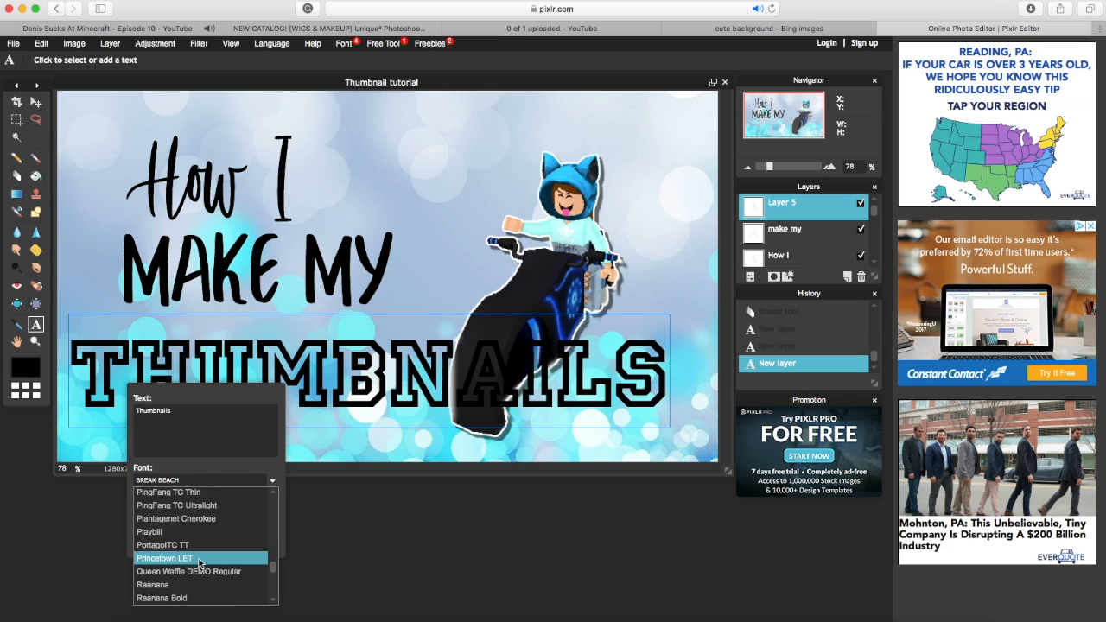
{"action": "left_click", "coordinate": [198, 557]}
{"action": "left_click", "coordinate": [160, 508]}
{"action": "left_click_drag", "start_coordinate": [109, 526], "coordinate": [108, 526]}
Colour the "Thumbnails" text white, place it directly under "make my" and confirm the text.
{"action": "left_click", "coordinate": [255, 508]}
{"action": "left_click_drag", "start_coordinate": [188, 363], "coordinate": [318, 363]}
{"action": "left_click", "coordinate": [467, 368]}
{"action": "left_click_drag", "start_coordinate": [465, 369], "coordinate": [514, 347]}
{"action": "left_click", "coordinate": [246, 533]}
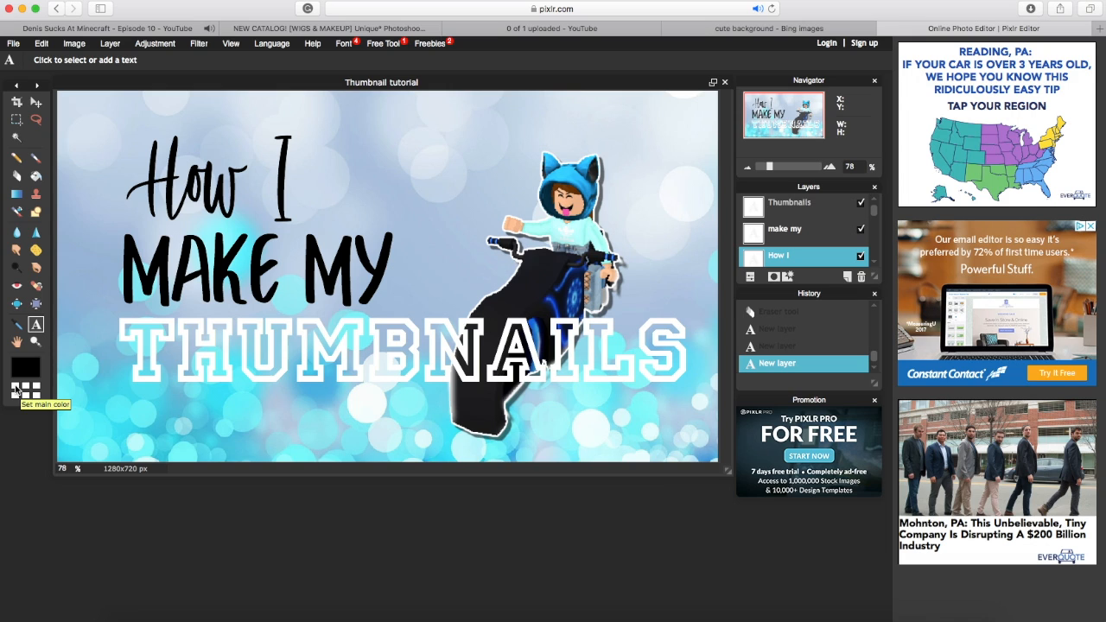
Rasterize the How I, make my and Thumbnails text layers.
{"action": "left_click", "coordinate": [17, 197]}
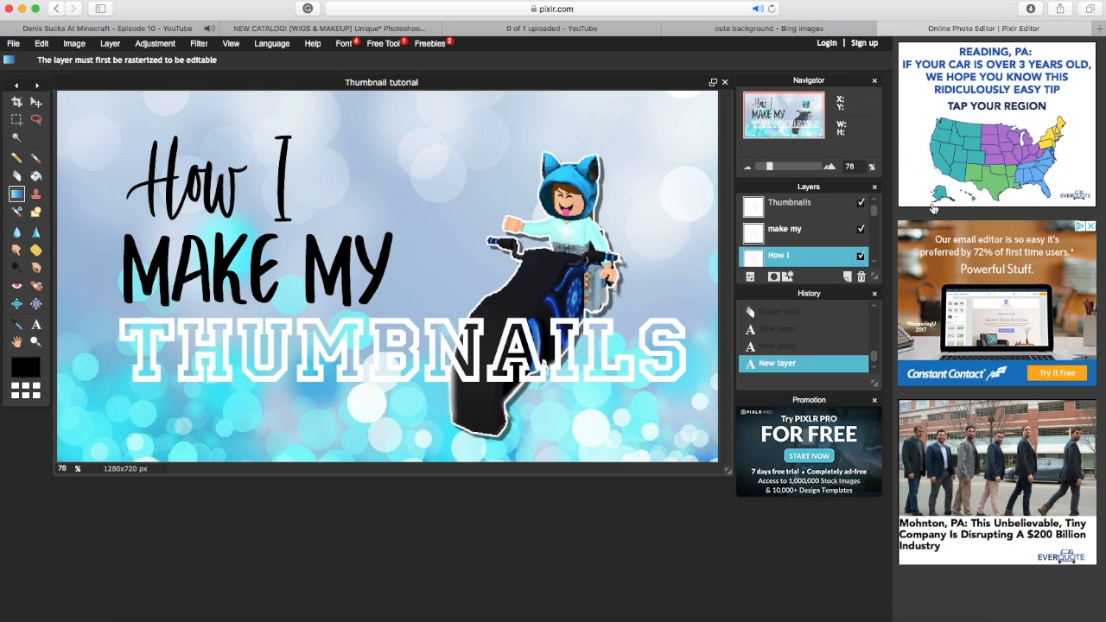
{"action": "right_click", "coordinate": [805, 259]}
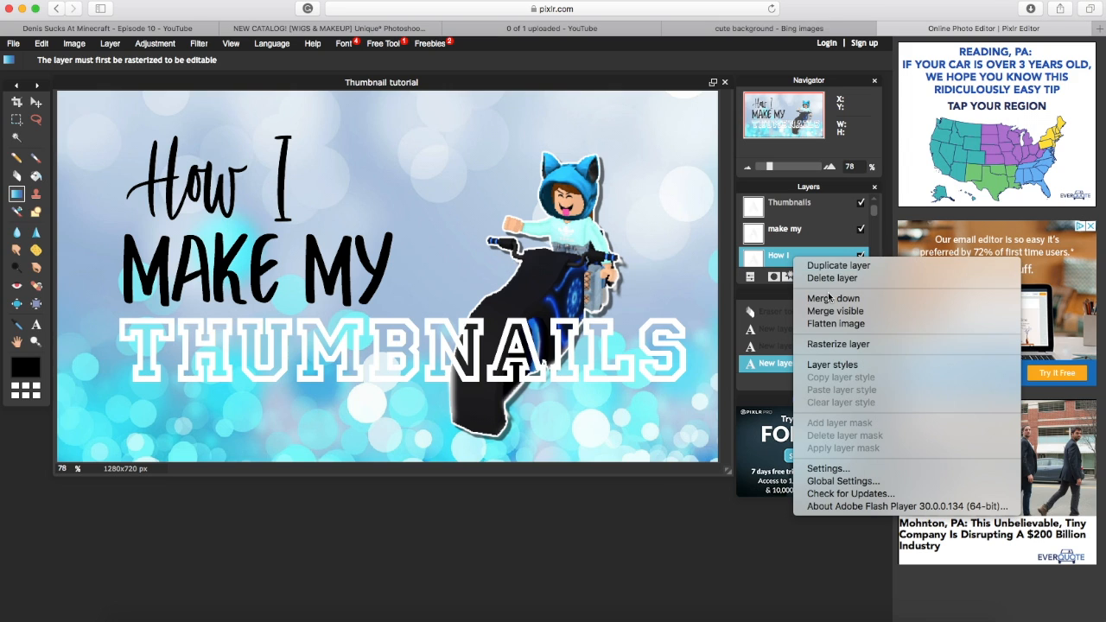
{"action": "left_click", "coordinate": [856, 345]}
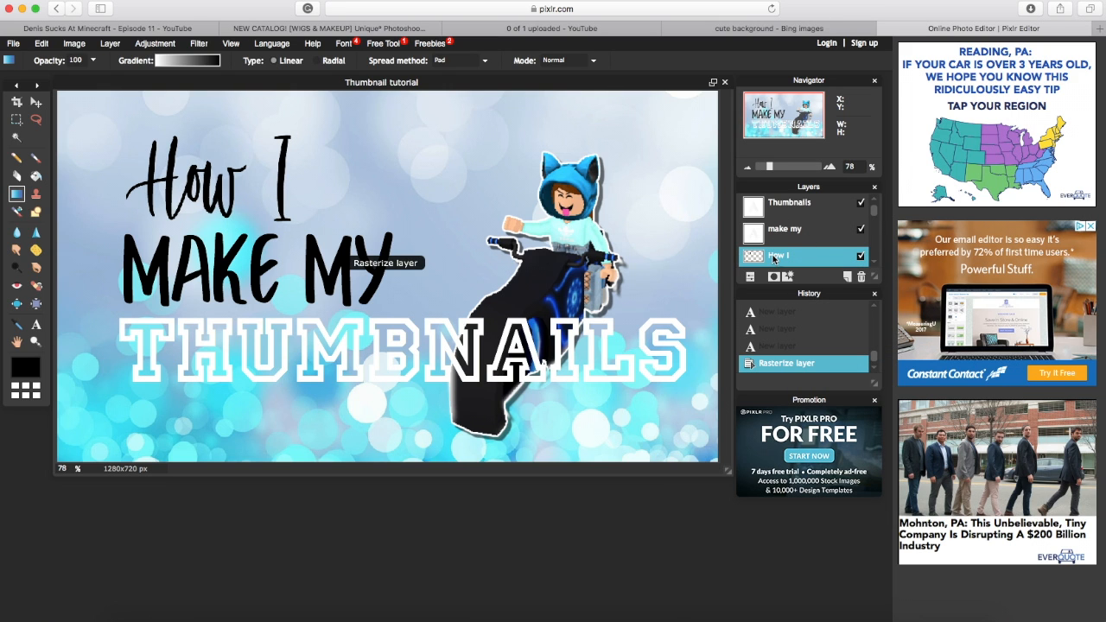
{"action": "right_click", "coordinate": [783, 230]}
{"action": "left_click", "coordinate": [816, 320]}
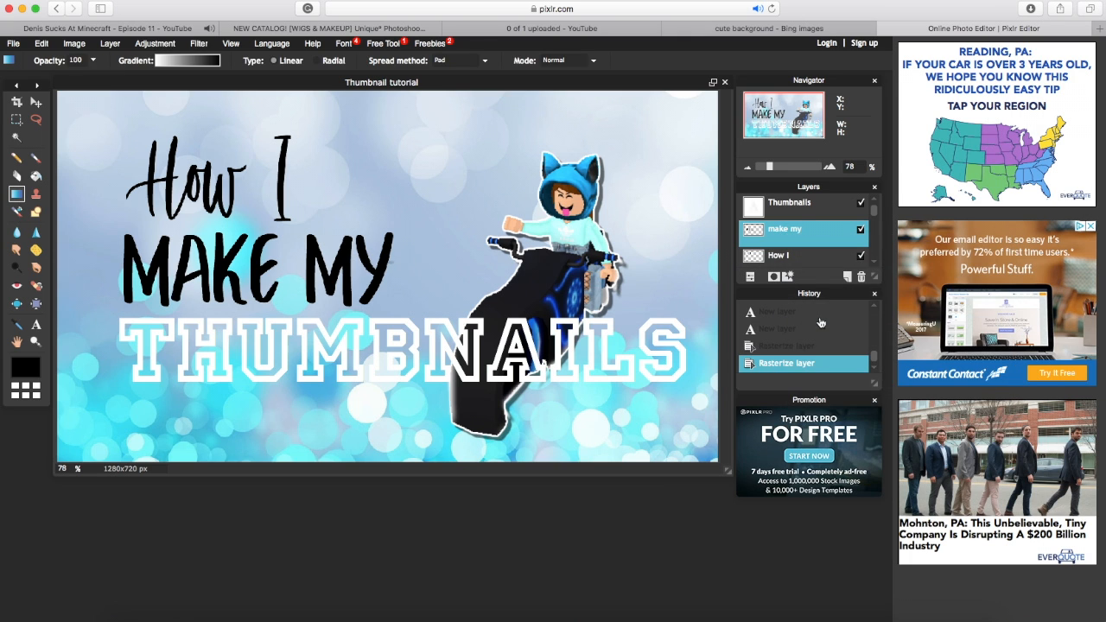
{"action": "right_click", "coordinate": [793, 216]}
{"action": "left_click", "coordinate": [835, 299]}
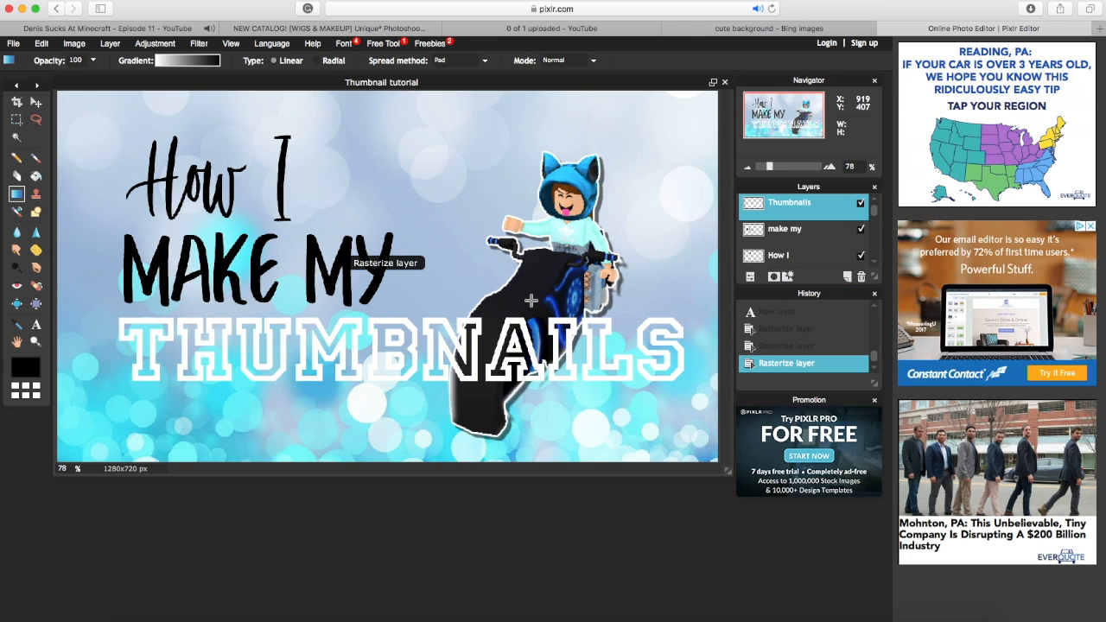
Make the How I layer active and set the gradient's start colour to orange.
{"action": "left_click", "coordinate": [759, 258]}
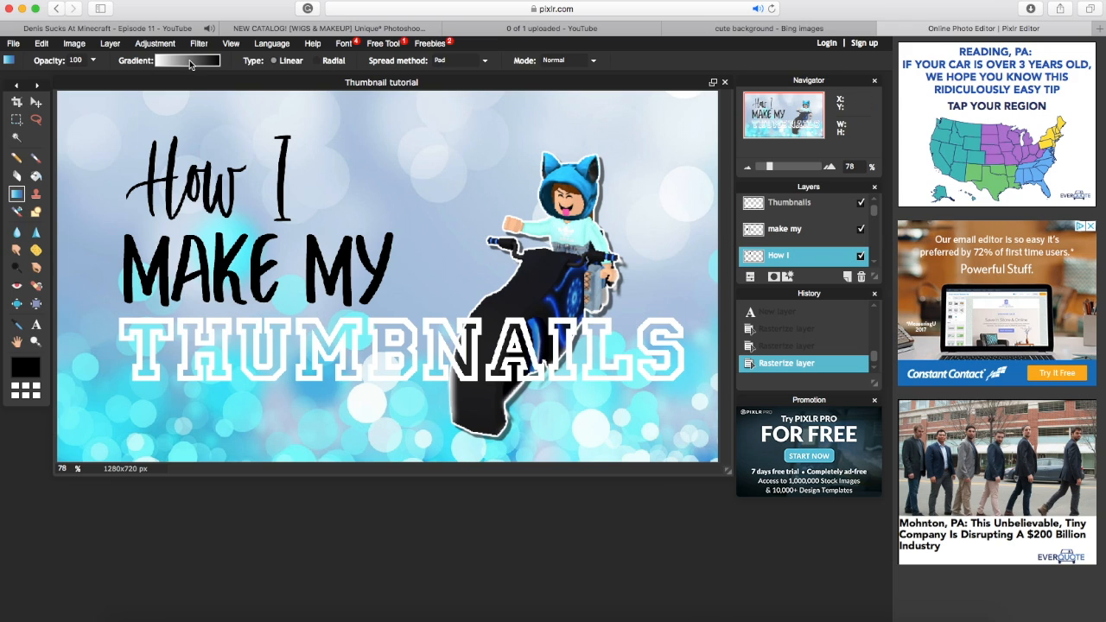
{"action": "left_click", "coordinate": [197, 62]}
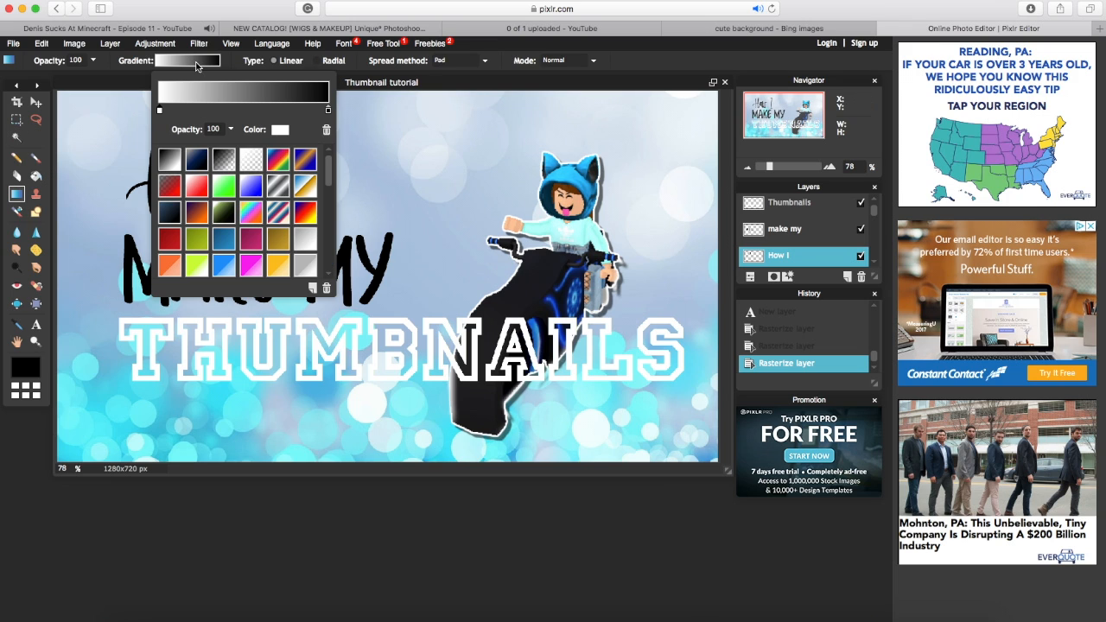
{"action": "left_click", "coordinate": [279, 130]}
{"action": "left_click_drag", "start_coordinate": [249, 158], "coordinate": [283, 166]}
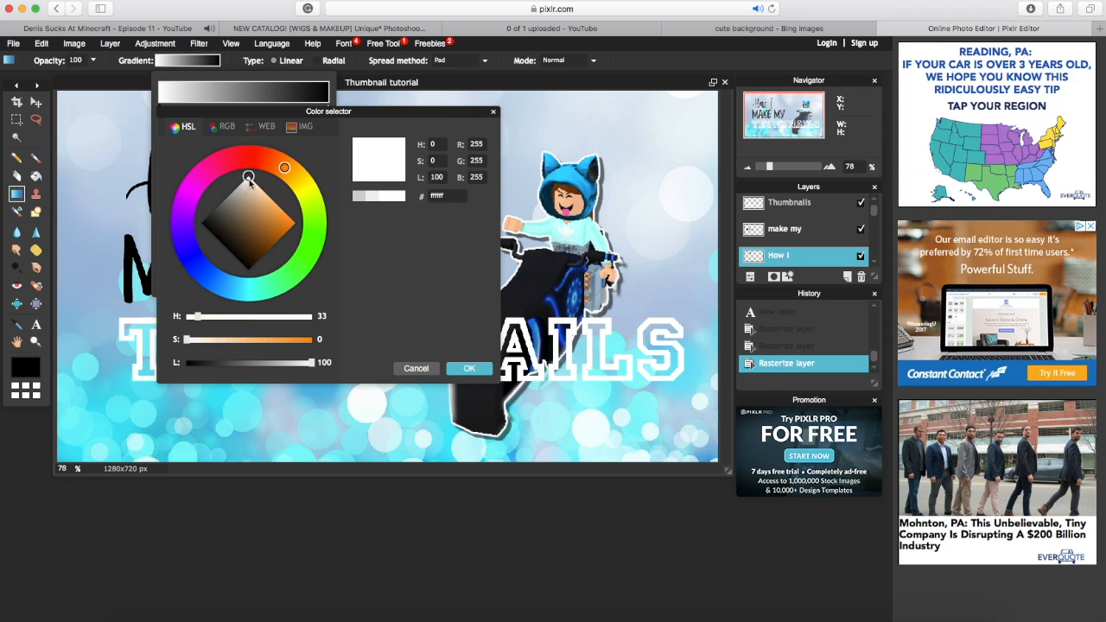
{"action": "left_click", "coordinate": [284, 211]}
{"action": "left_click", "coordinate": [469, 368]}
Set the gradient's end colour to pure red (ff0000).
{"action": "left_click", "coordinate": [328, 108]}
{"action": "left_click", "coordinate": [279, 130]}
{"action": "left_click", "coordinate": [253, 158]}
{"action": "left_click", "coordinate": [293, 222]}
{"action": "left_click", "coordinate": [250, 158]}
{"action": "left_click", "coordinate": [293, 223]}
{"action": "left_click", "coordinate": [468, 368]}
Set the gradient's start colour to light pink (ffadf7).
{"action": "left_click", "coordinate": [159, 109]}
{"action": "left_click", "coordinate": [279, 131]}
{"action": "left_click", "coordinate": [195, 184]}
{"action": "left_click", "coordinate": [285, 213]}
{"action": "left_click_drag", "start_coordinate": [287, 215], "coordinate": [266, 188]}
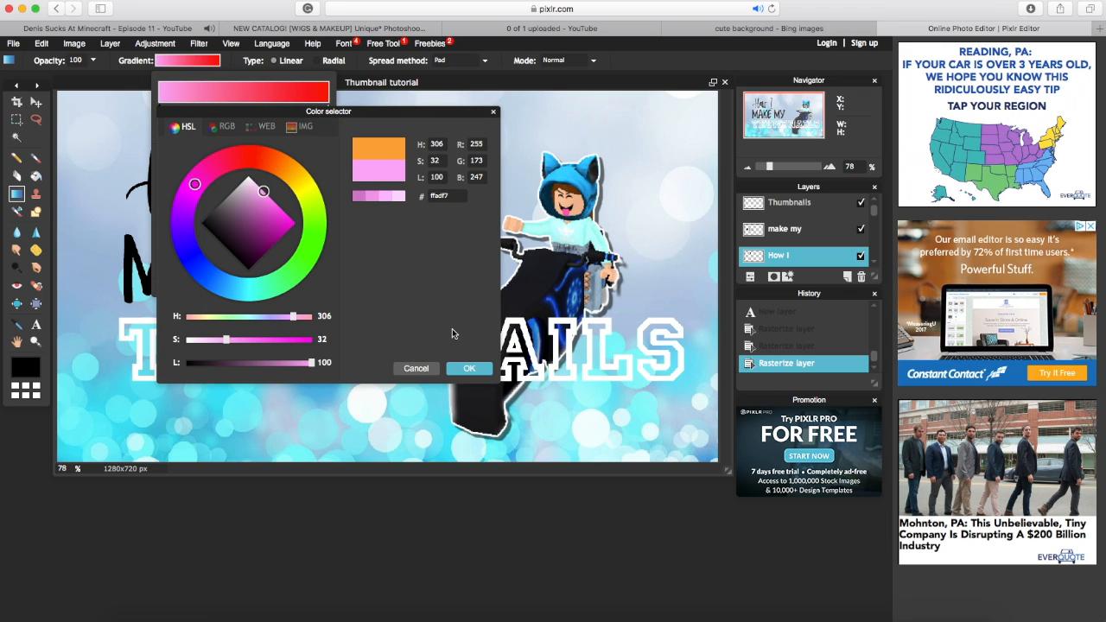
{"action": "left_click", "coordinate": [469, 368]}
{"action": "left_click", "coordinate": [84, 124]}
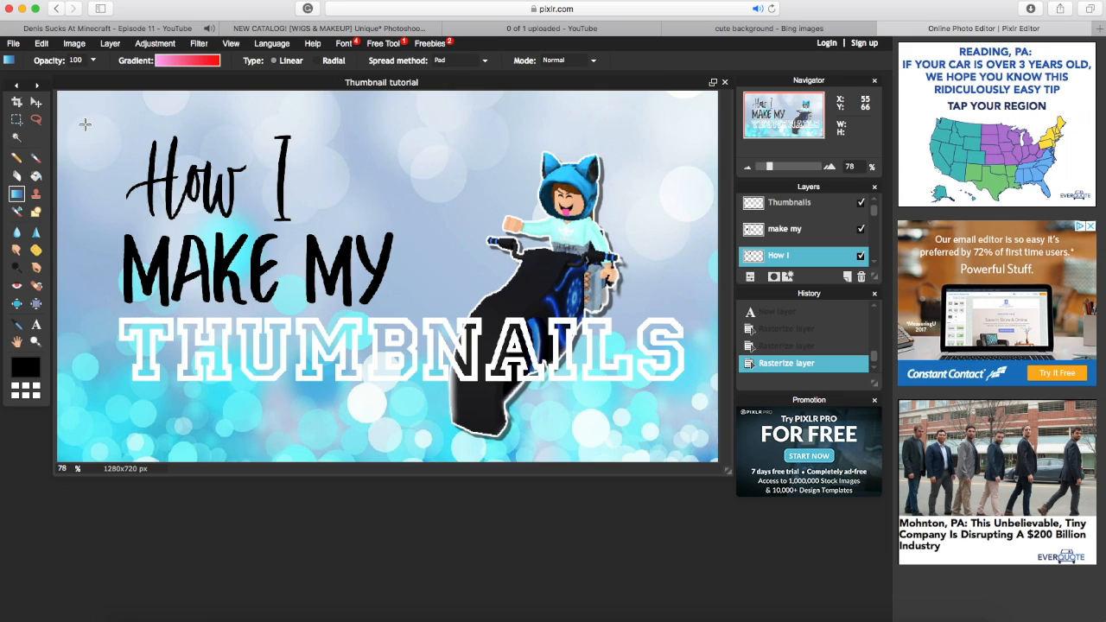
Select the word "How" with the Wand tool and fill it with the linear pink-to-red gradient.
{"action": "left_click", "coordinate": [17, 137]}
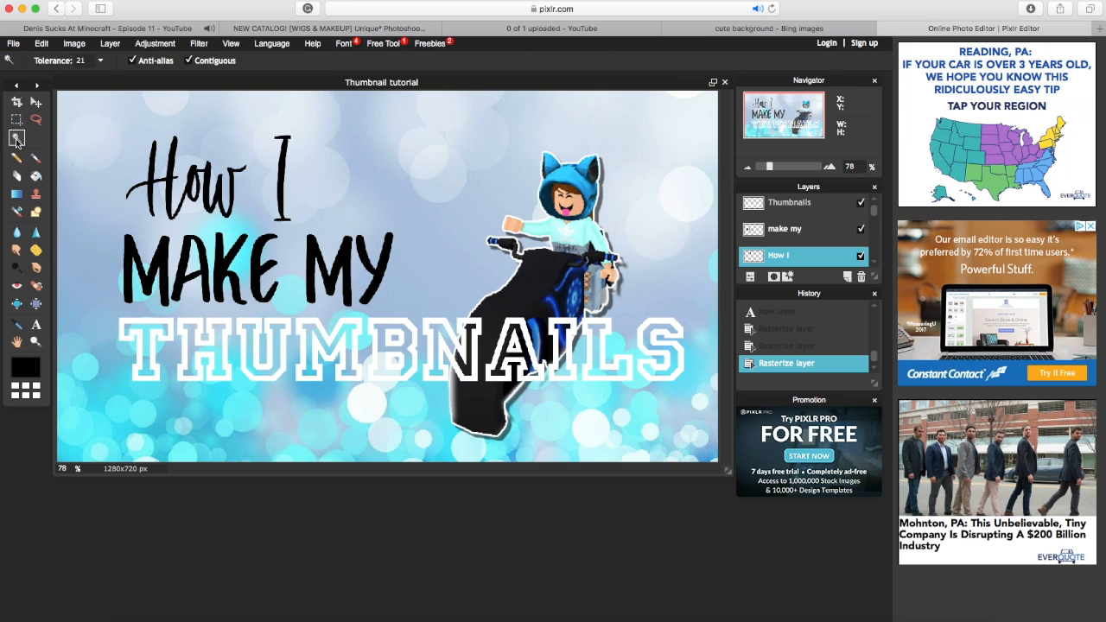
{"action": "left_click", "coordinate": [148, 181]}
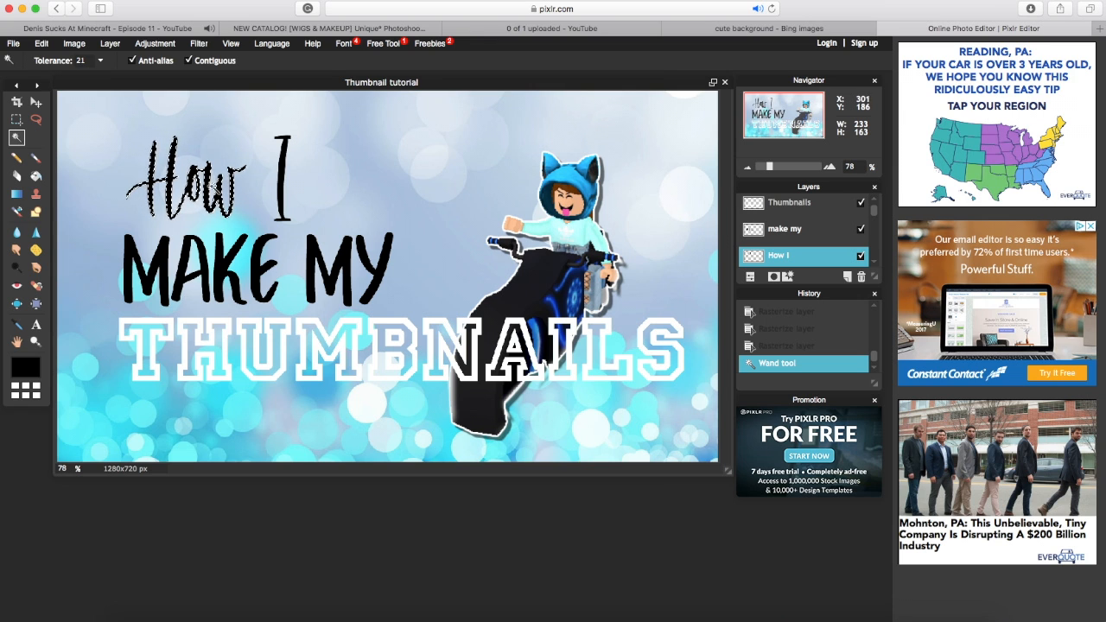
{"action": "key", "text": "g"}
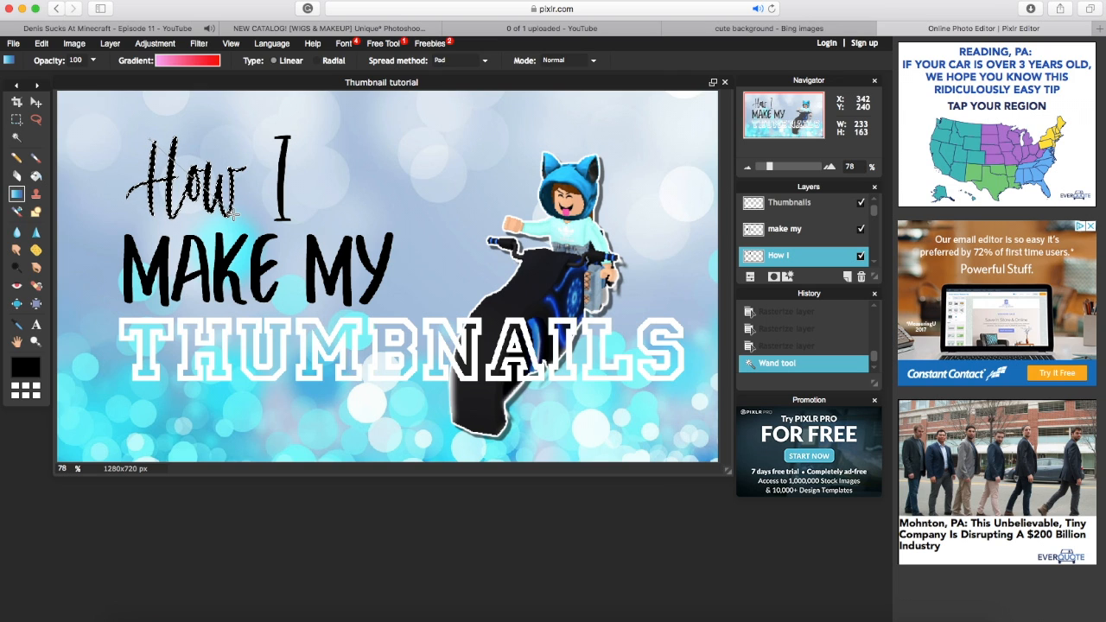
{"action": "left_click_drag", "start_coordinate": [232, 212], "coordinate": [120, 208]}
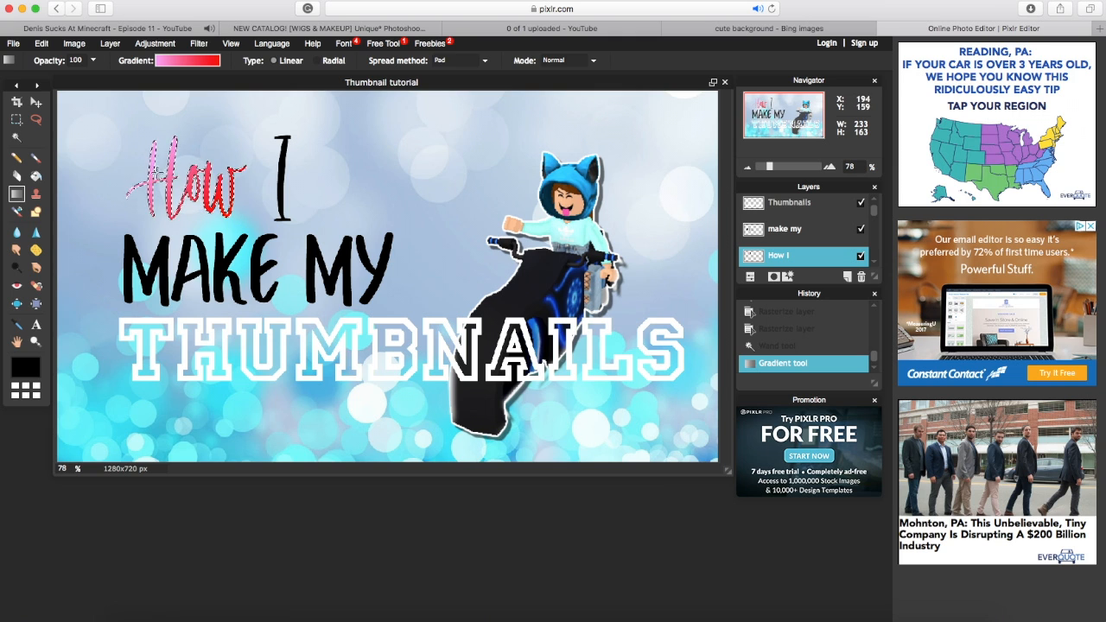
Select the letter "I" with the Wand tool and fill it with the pink-to-red gradient from top to bottom.
{"action": "left_click", "coordinate": [17, 136]}
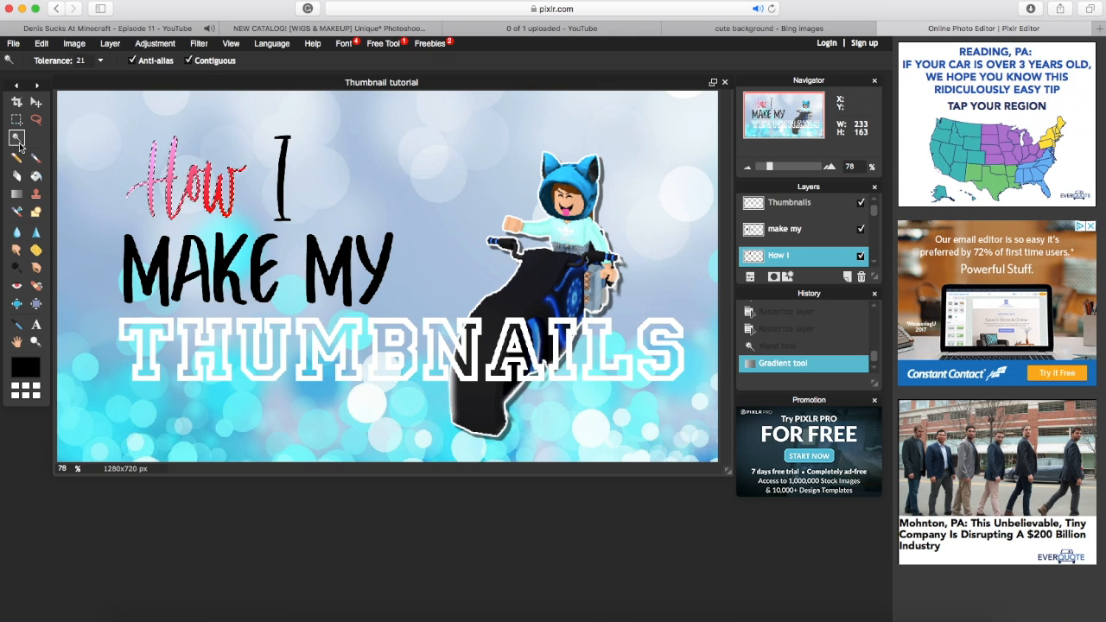
{"action": "left_click", "coordinate": [284, 157]}
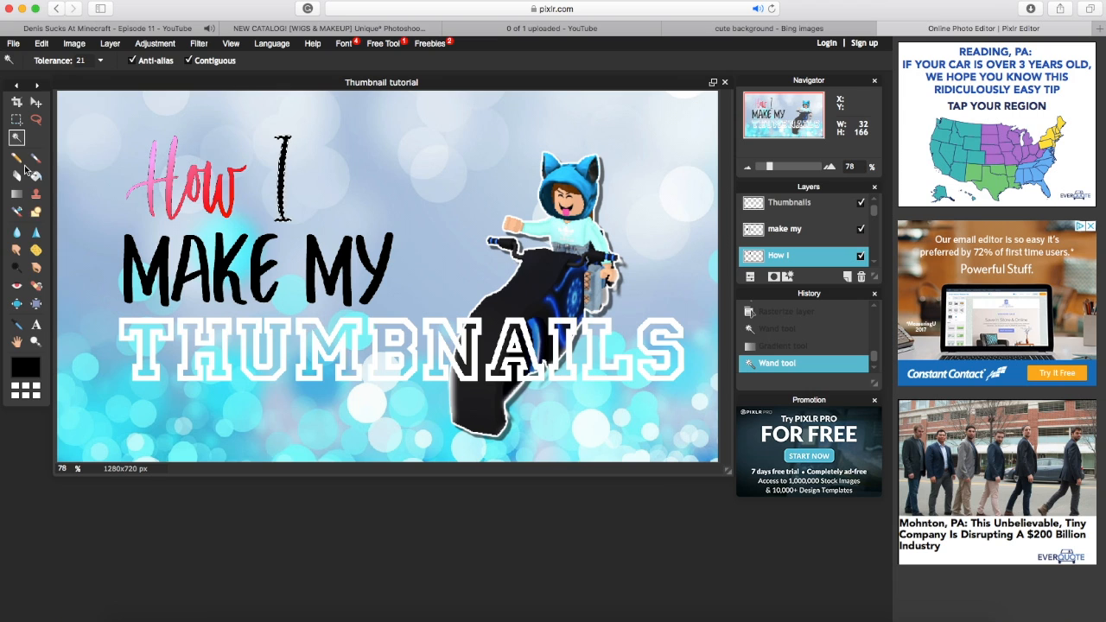
{"action": "left_click", "coordinate": [18, 195]}
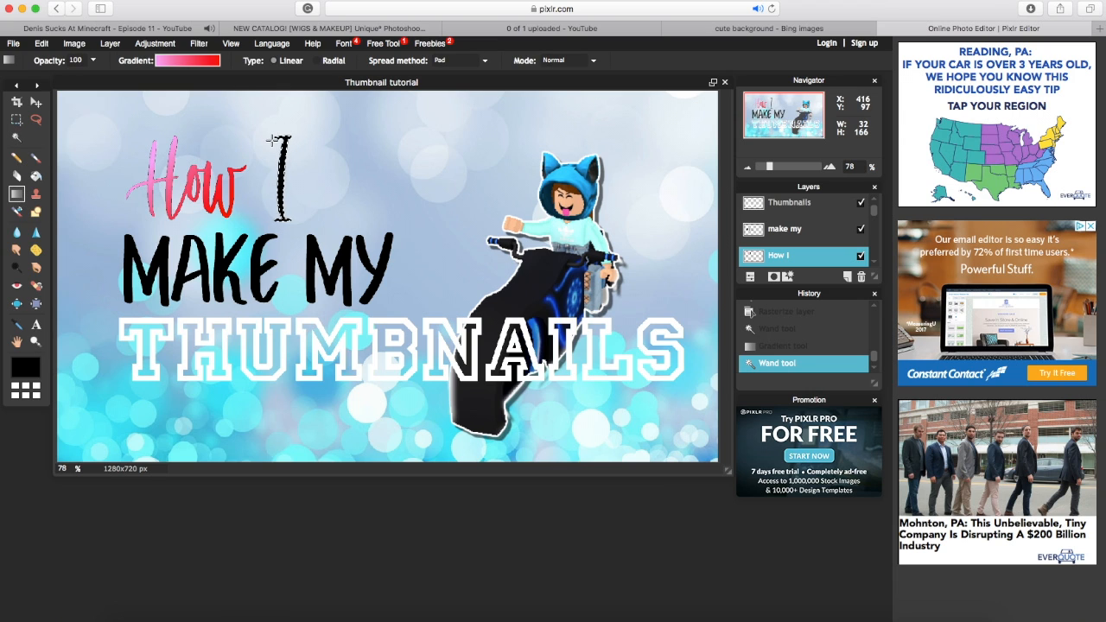
{"action": "left_click_drag", "start_coordinate": [290, 220], "coordinate": [291, 222]}
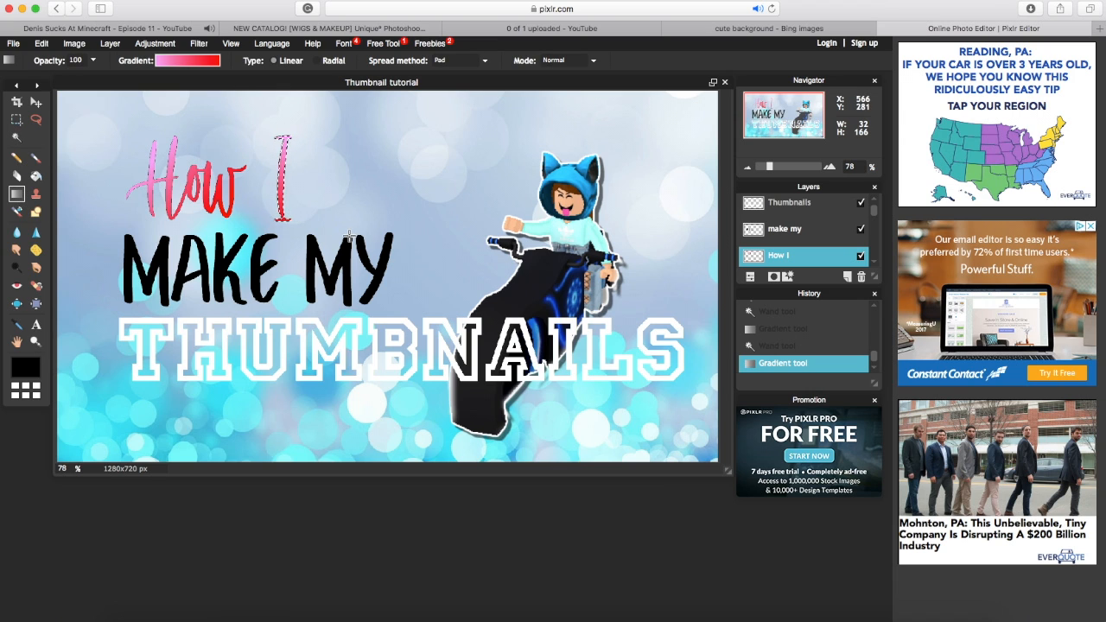
Try to fill the "make my" letters with white using the Paint bucket tool.
{"action": "left_click", "coordinate": [162, 60]}
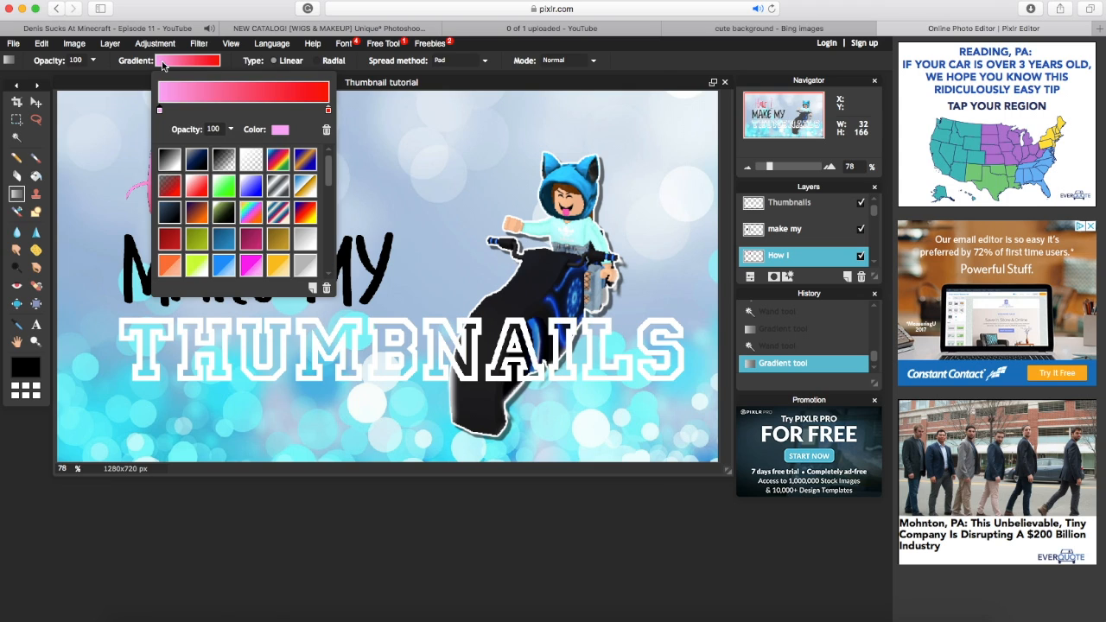
{"action": "left_click", "coordinate": [328, 111]}
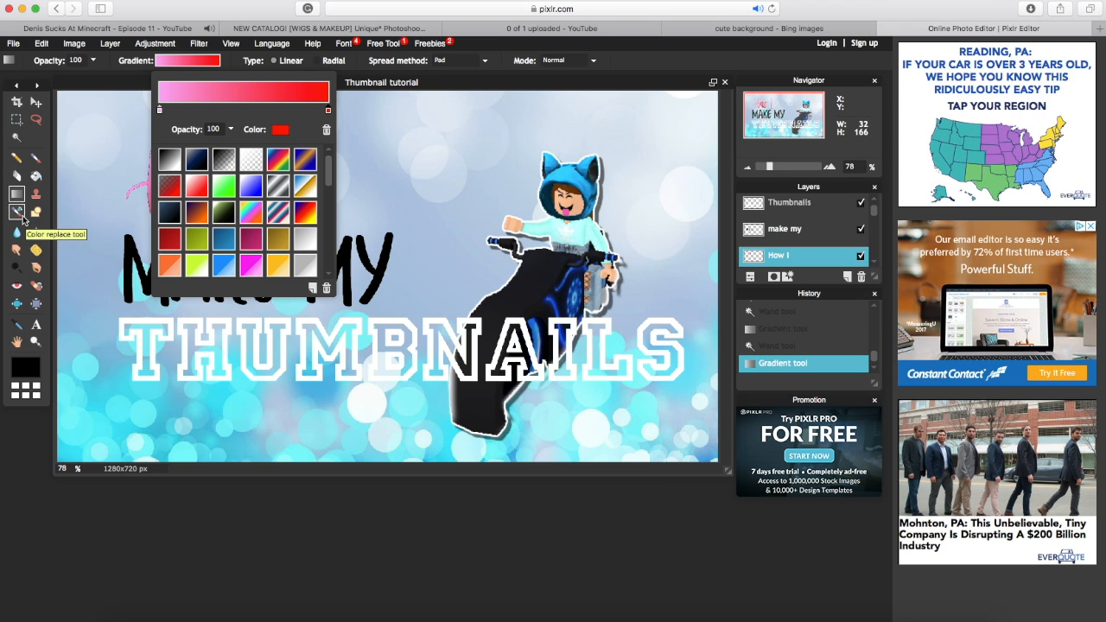
{"action": "left_click", "coordinate": [34, 375]}
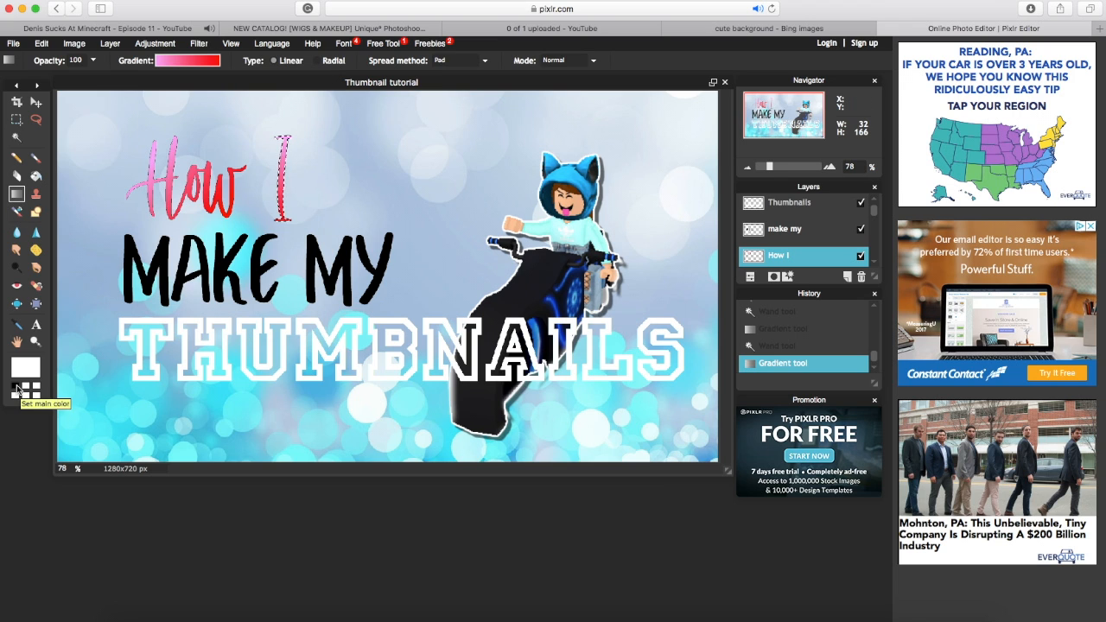
{"action": "left_click", "coordinate": [36, 175]}
{"action": "left_click", "coordinate": [121, 248]}
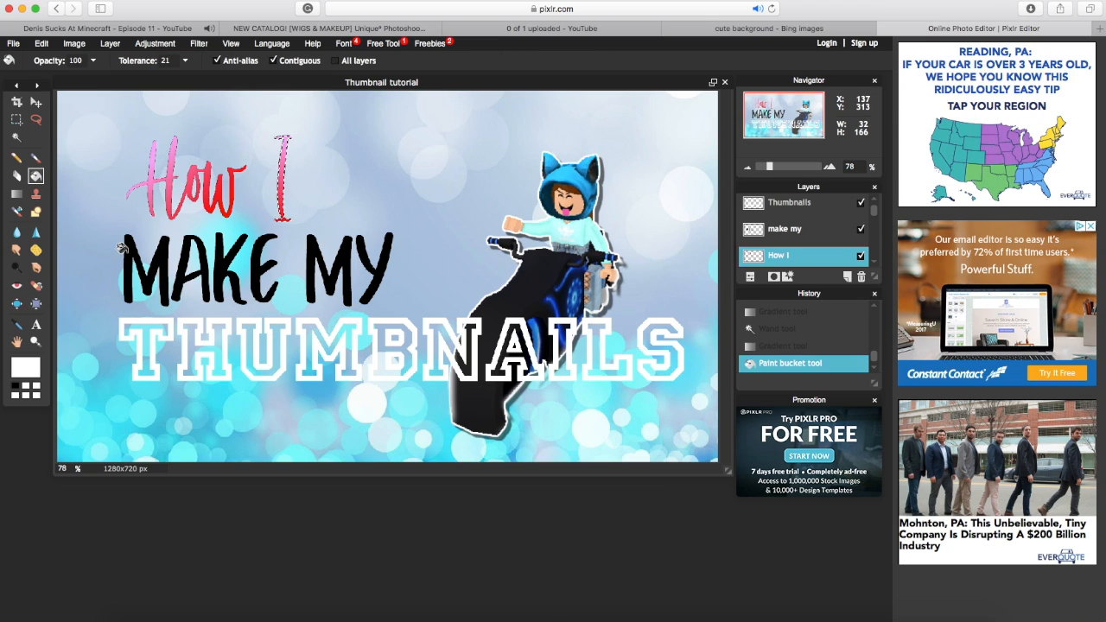
{"action": "left_click", "coordinate": [126, 246]}
{"action": "left_click", "coordinate": [127, 251]}
{"action": "left_click", "coordinate": [222, 271]}
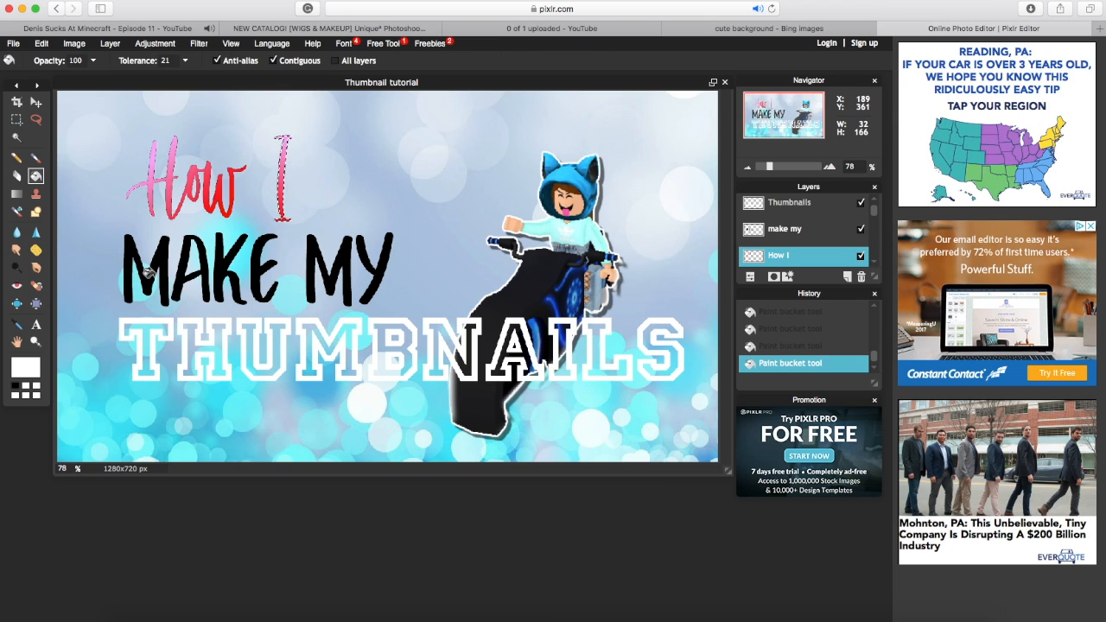
Set both the start and end colours of the gradient to white (ffffff).
{"action": "left_click", "coordinate": [17, 194]}
{"action": "left_click", "coordinate": [182, 61]}
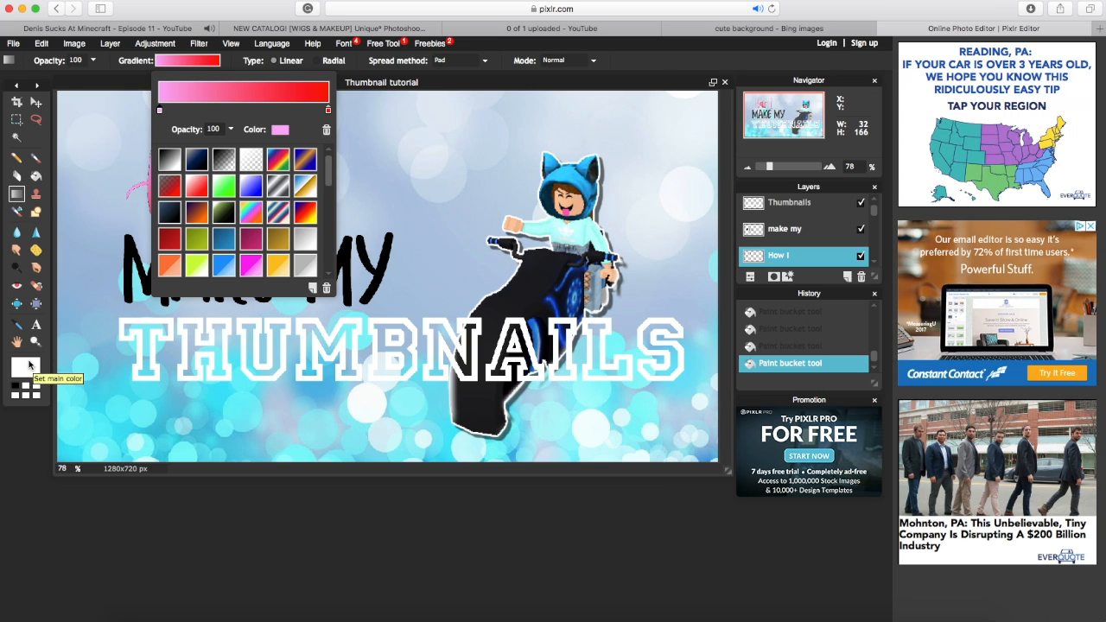
{"action": "left_click", "coordinate": [276, 131]}
{"action": "left_click_drag", "start_coordinate": [256, 197], "coordinate": [247, 155]}
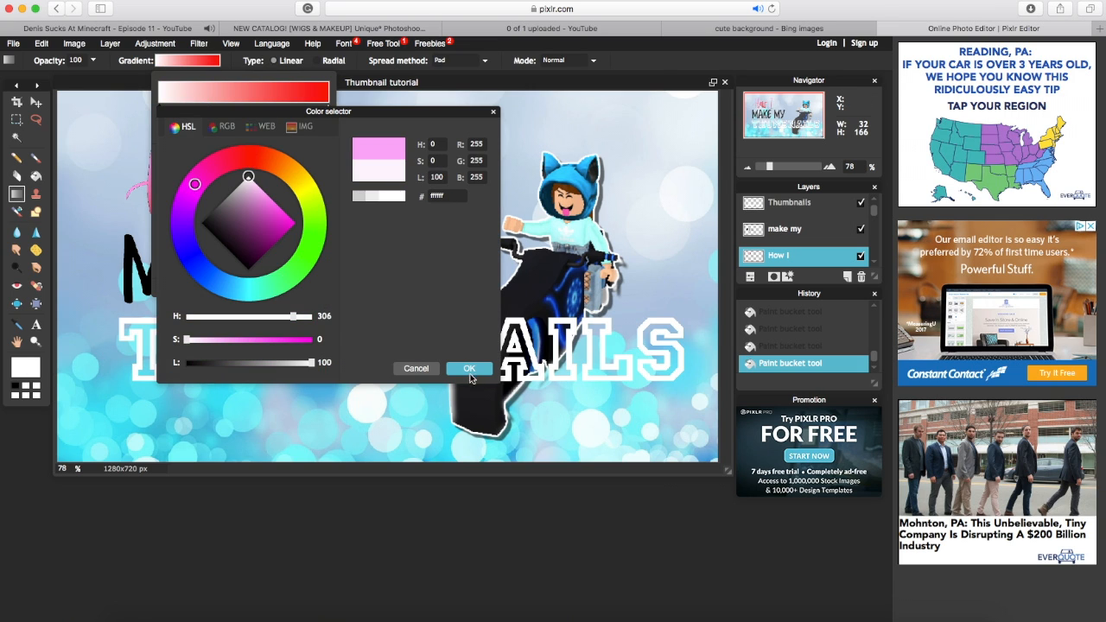
{"action": "left_click", "coordinate": [469, 369]}
{"action": "left_click", "coordinate": [276, 131]}
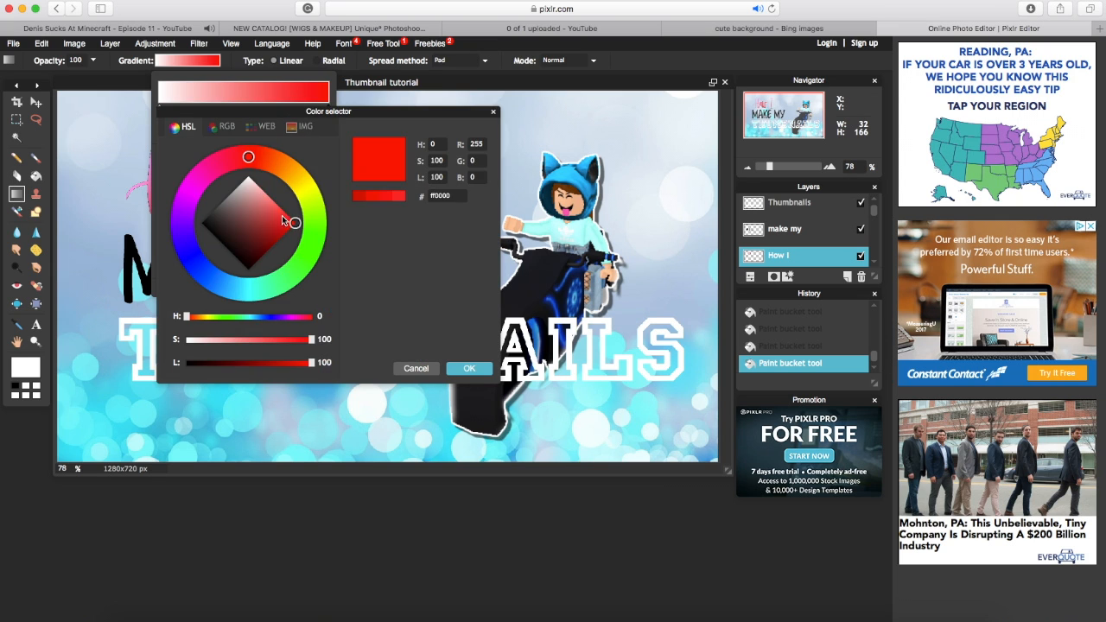
{"action": "left_click_drag", "start_coordinate": [293, 224], "coordinate": [245, 168]}
{"action": "left_click", "coordinate": [467, 369]}
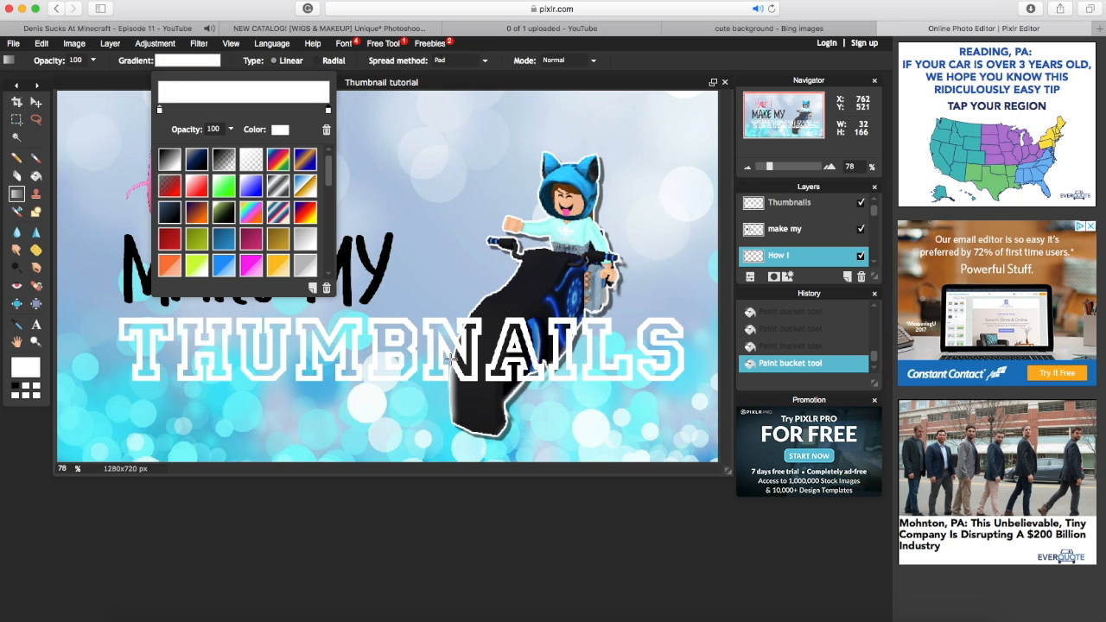
Try to apply the white gradient across the "make my" text and revert that gradient fill.
{"action": "left_click", "coordinate": [378, 258]}
{"action": "left_click_drag", "start_coordinate": [129, 265], "coordinate": [414, 268]}
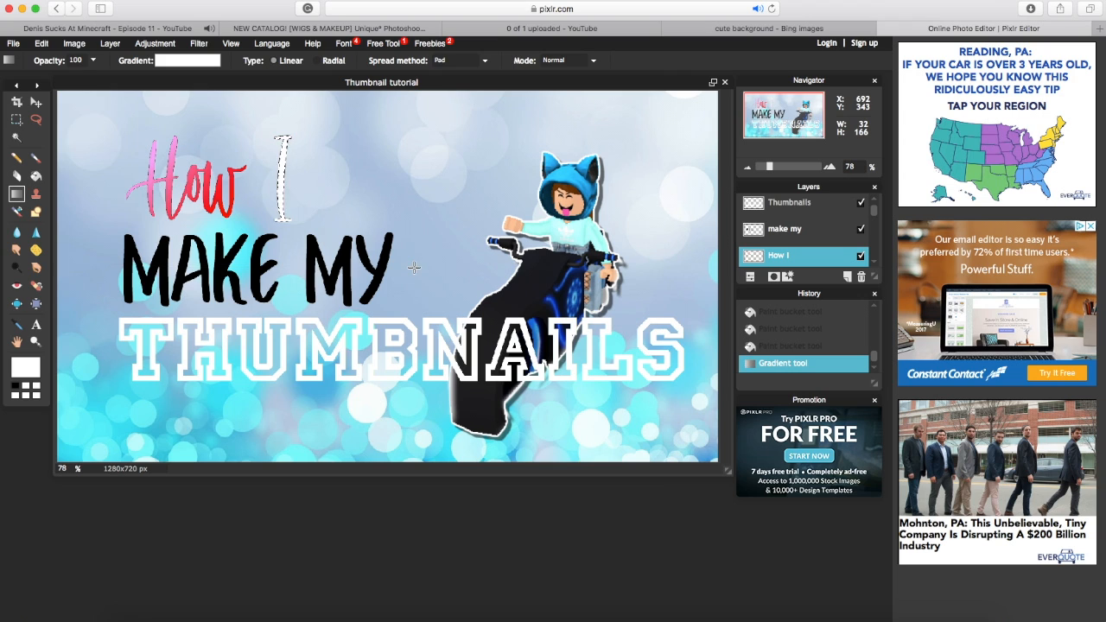
{"action": "left_click", "coordinate": [774, 346]}
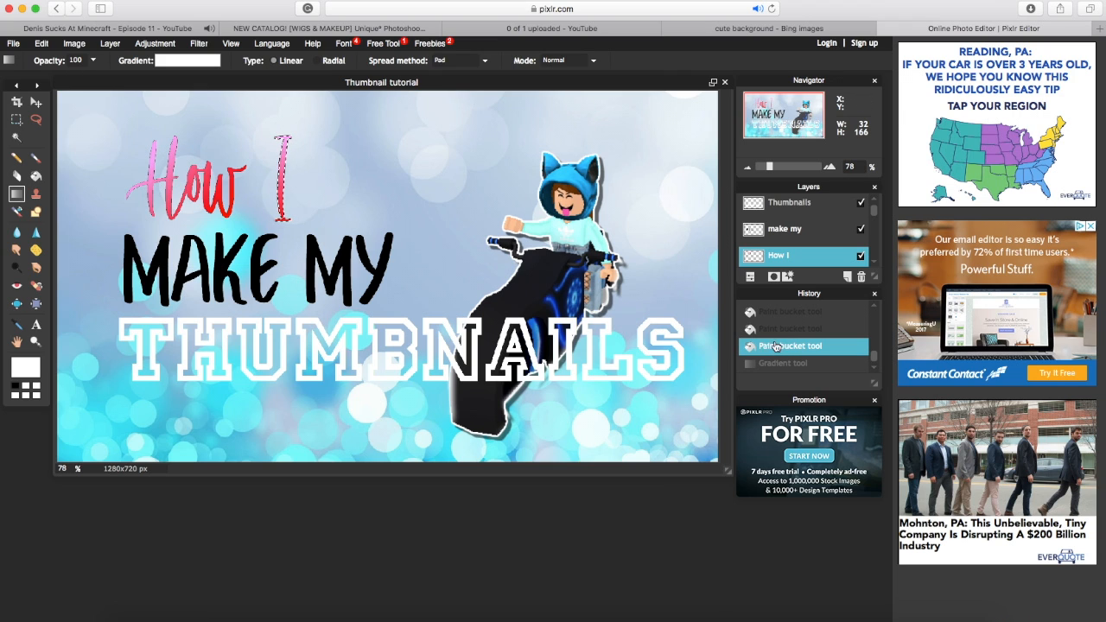
Select all the "make my" letters on their own layer with the Wand tool and fill them with the white gradient.
{"action": "key", "text": "w"}
{"action": "left_click", "coordinate": [160, 264]}
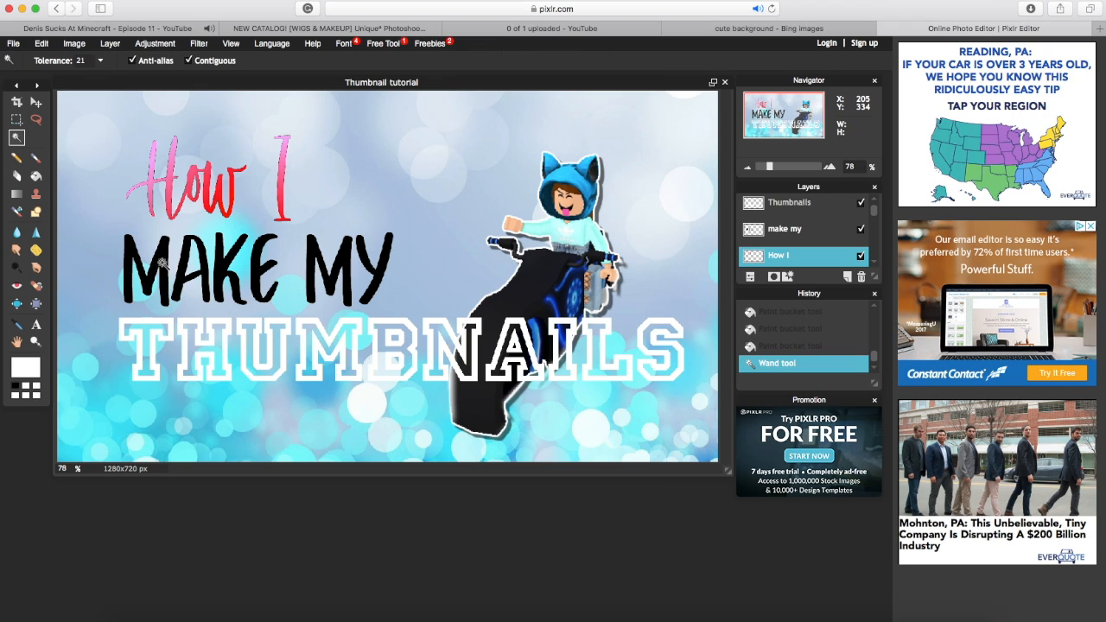
{"action": "left_click", "coordinate": [779, 231]}
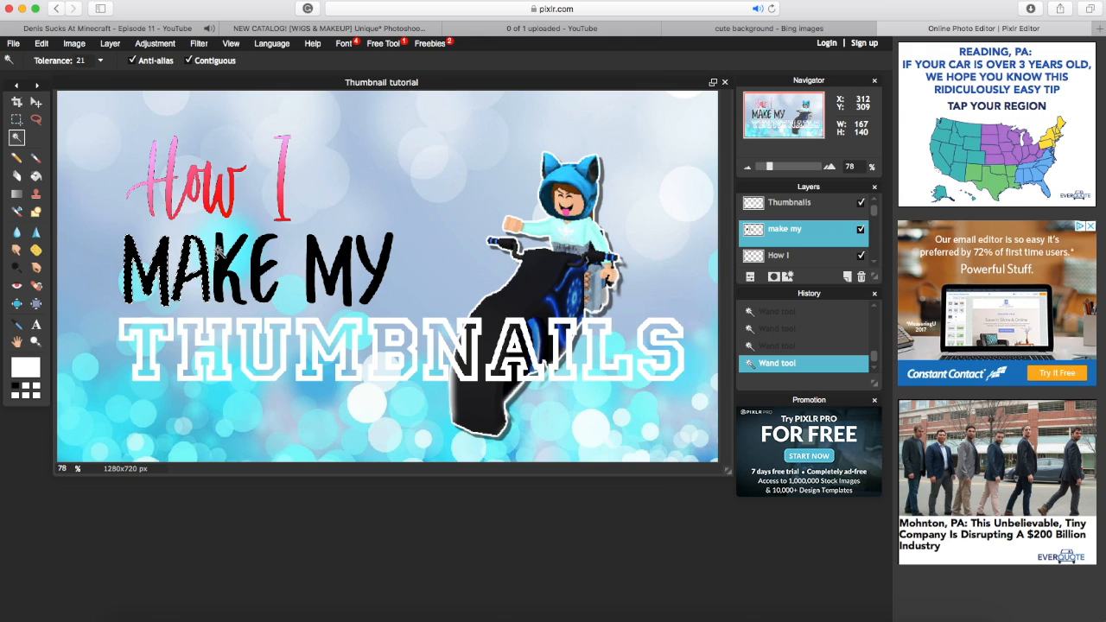
{"action": "left_click", "coordinate": [222, 252], "text": "shift"}
{"action": "left_click", "coordinate": [256, 257], "text": "shift"}
{"action": "left_click", "coordinate": [314, 257], "text": "shift"}
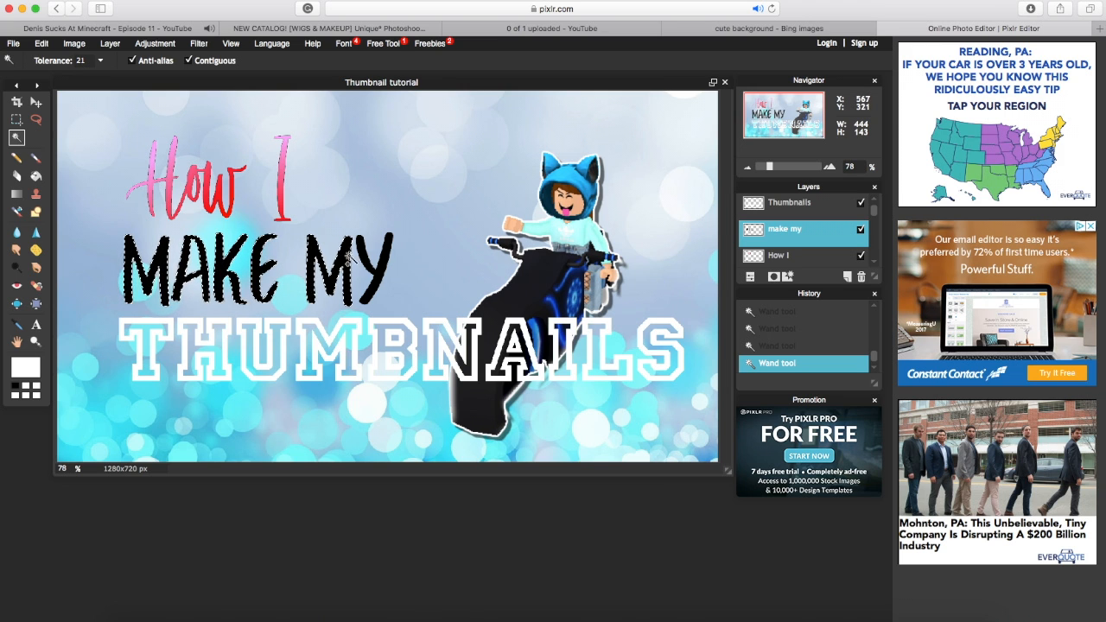
{"action": "left_click", "coordinate": [369, 257], "text": "shift"}
{"action": "left_click", "coordinate": [17, 194]}
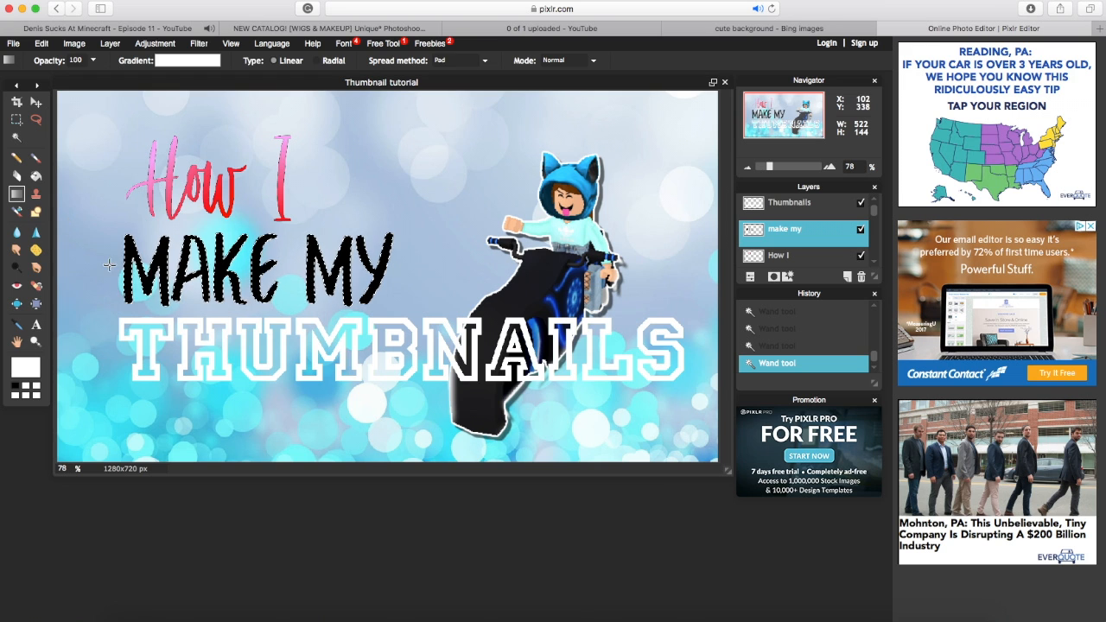
{"action": "left_click_drag", "start_coordinate": [109, 266], "coordinate": [395, 271]}
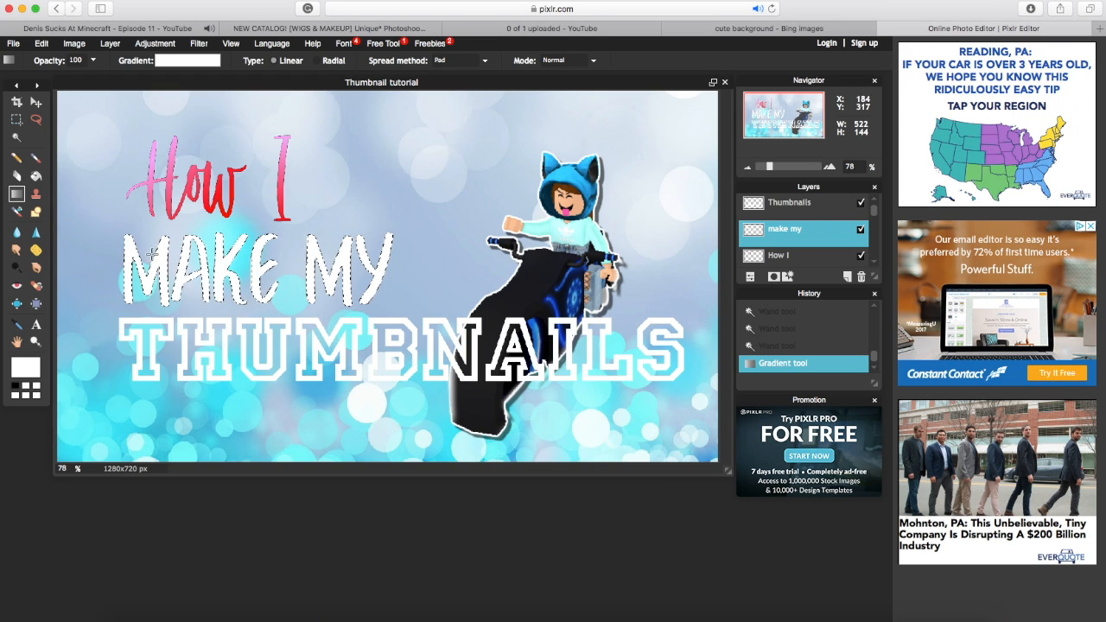
Select every letter of "Thumbnails" on the Thumbnails layer with the Wand tool.
{"action": "left_click", "coordinate": [17, 137]}
{"action": "left_click", "coordinate": [164, 311]}
{"action": "left_click", "coordinate": [165, 323]}
{"action": "left_click", "coordinate": [789, 202]}
{"action": "left_click", "coordinate": [242, 325], "text": "shift"}
{"action": "left_click", "coordinate": [301, 324], "text": "shift"}
{"action": "left_click", "coordinate": [371, 325], "text": "shift"}
{"action": "left_click", "coordinate": [420, 325], "text": "shift"}
{"action": "left_click", "coordinate": [496, 325], "text": "shift"}
{"action": "left_click", "coordinate": [551, 325], "text": "shift"}
{"action": "left_click", "coordinate": [582, 324], "text": "shift"}
{"action": "left_click", "coordinate": [646, 332], "text": "shift"}
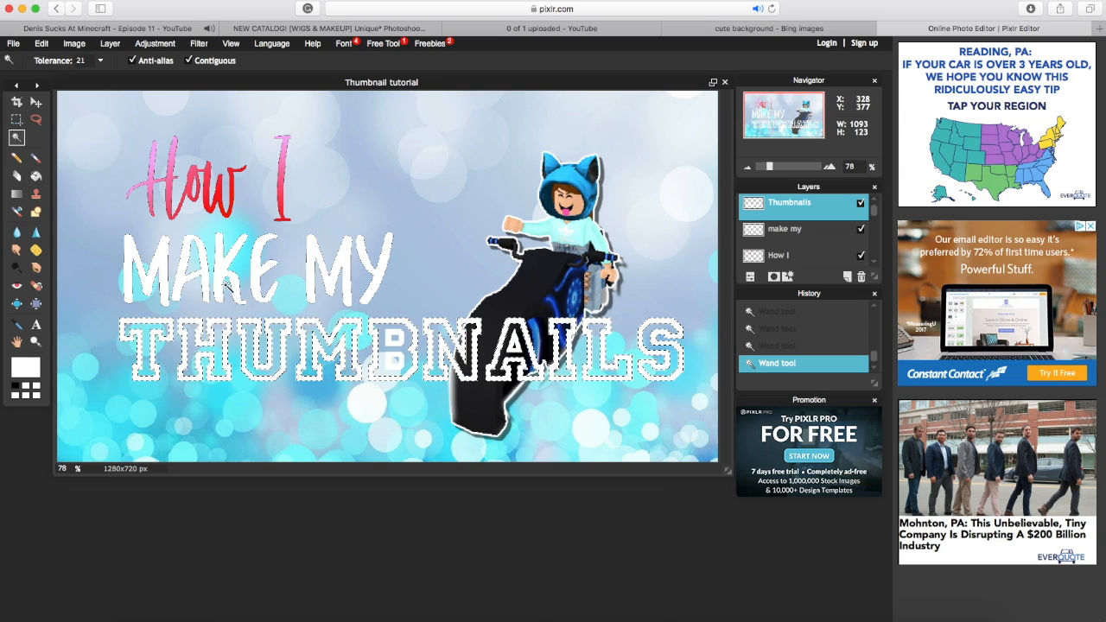
Set the gradient's end colour to purple (df46fa), keeping white as the start colour.
{"action": "left_click", "coordinate": [16, 193]}
{"action": "left_click", "coordinate": [194, 62]}
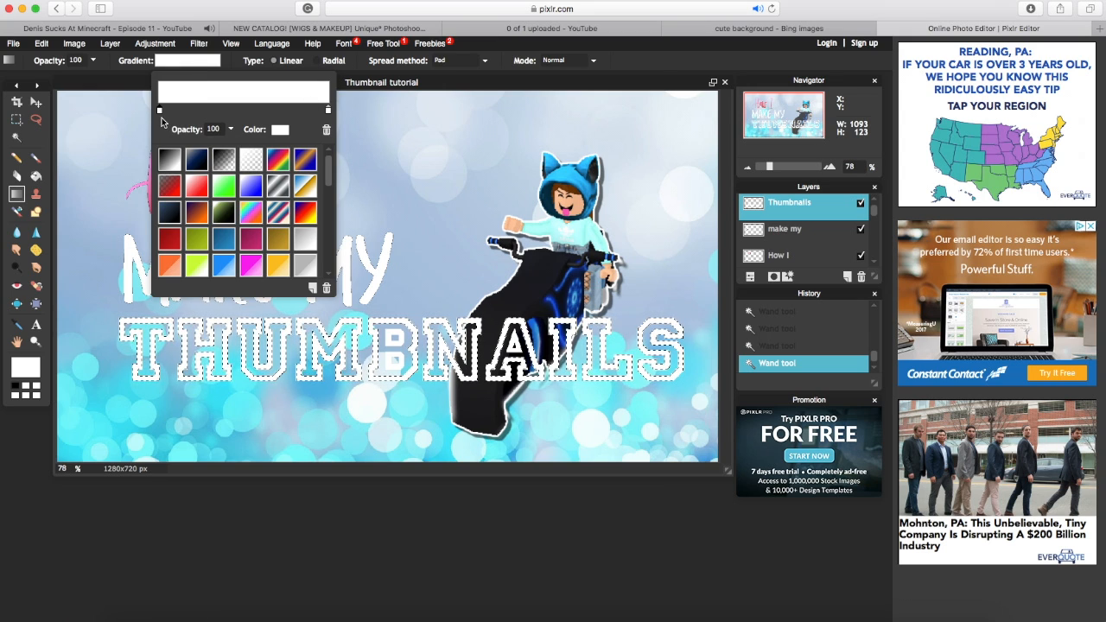
{"action": "left_click", "coordinate": [281, 129]}
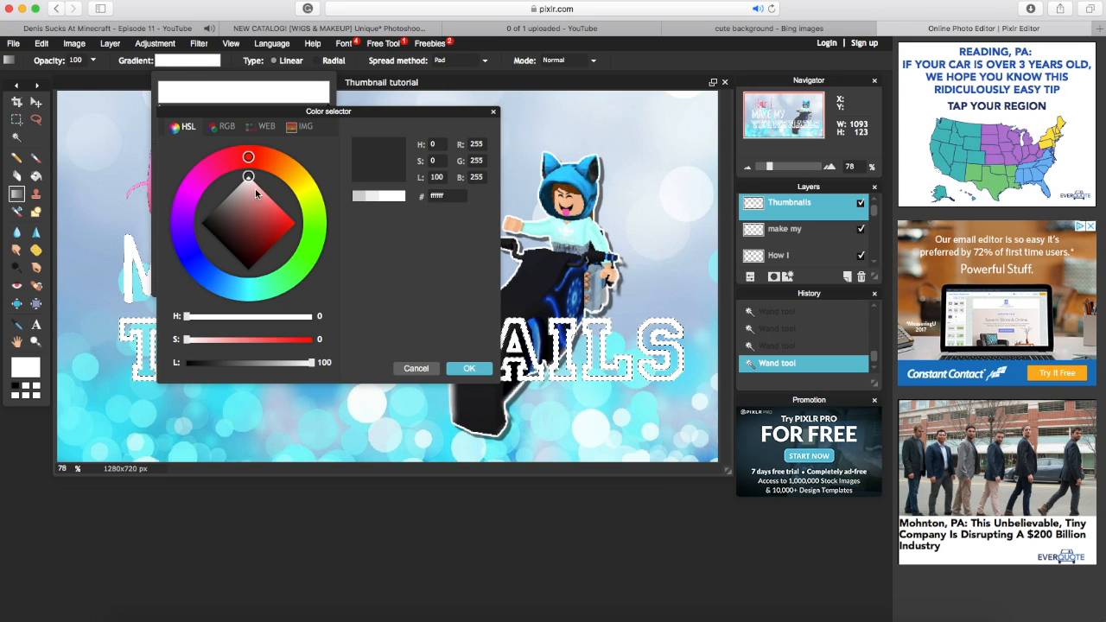
{"action": "left_click_drag", "start_coordinate": [247, 159], "coordinate": [187, 200]}
{"action": "left_click_drag", "start_coordinate": [248, 179], "coordinate": [283, 215]}
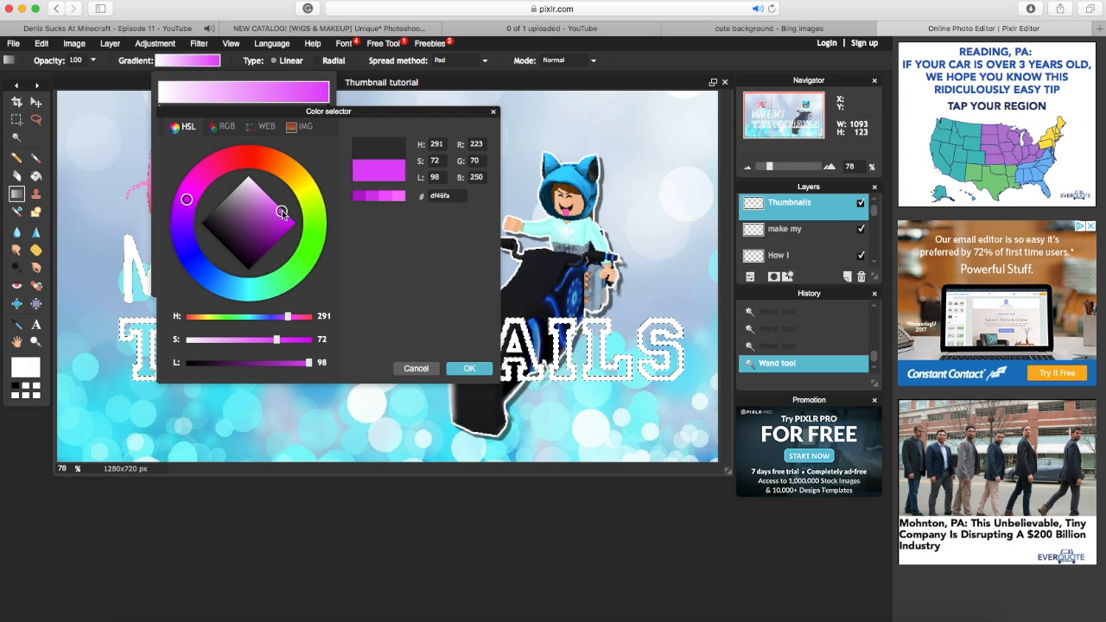
{"action": "left_click", "coordinate": [473, 370]}
{"action": "left_click", "coordinate": [382, 319]}
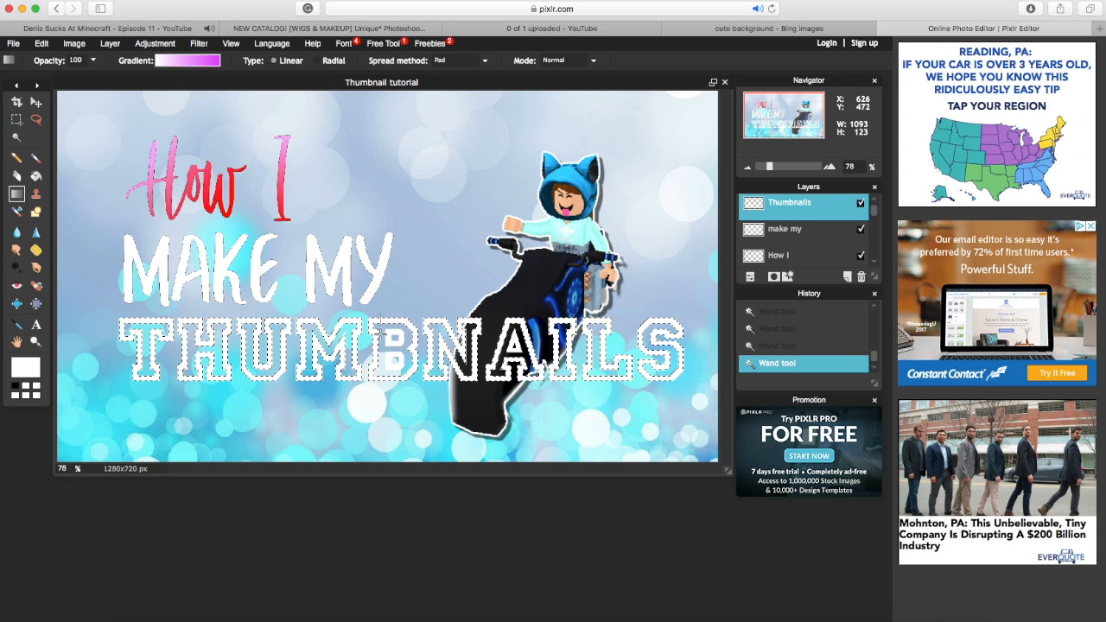
Try to fill the selected "Thumbnails" letters with the white-to-purple gradient and undo that fill.
{"action": "left_click_drag", "start_coordinate": [381, 382], "coordinate": [255, 347]}
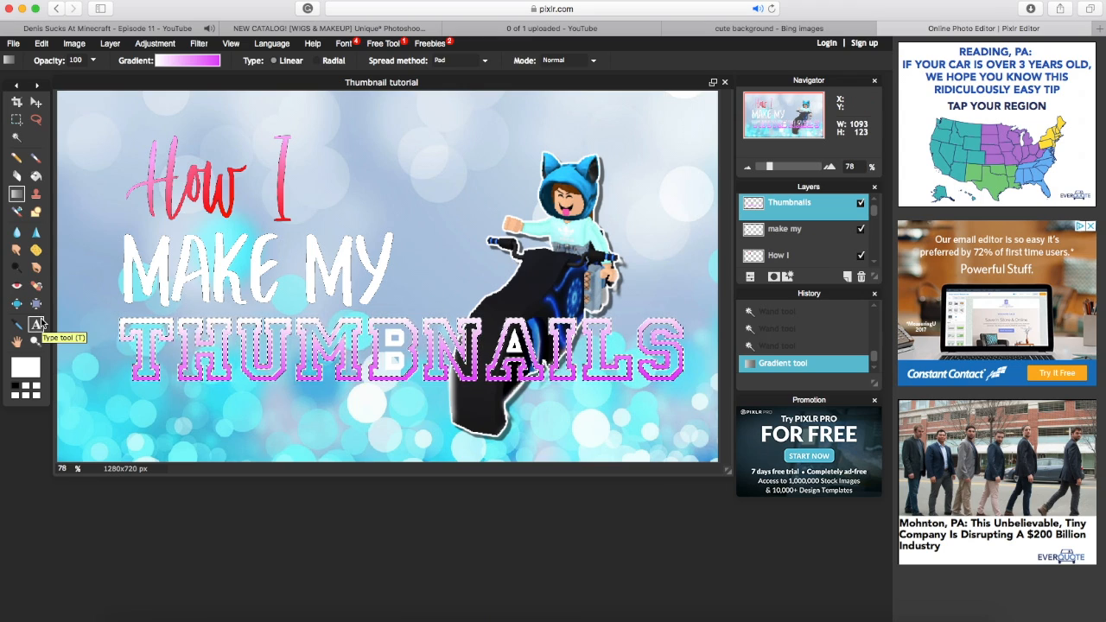
{"action": "left_click", "coordinate": [20, 327]}
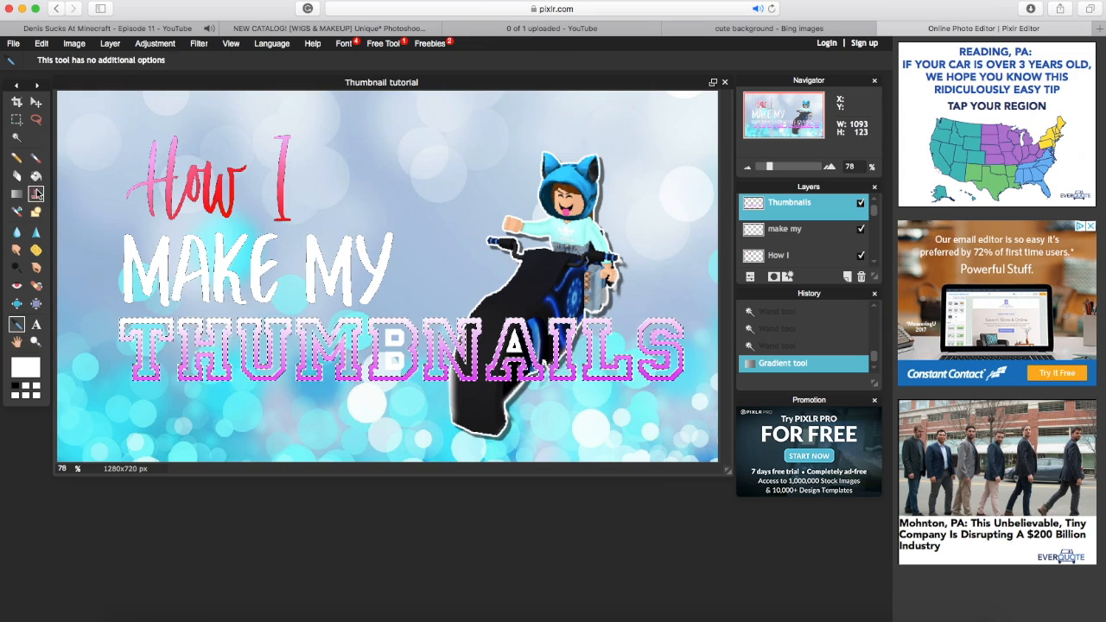
{"action": "left_click", "coordinate": [16, 138]}
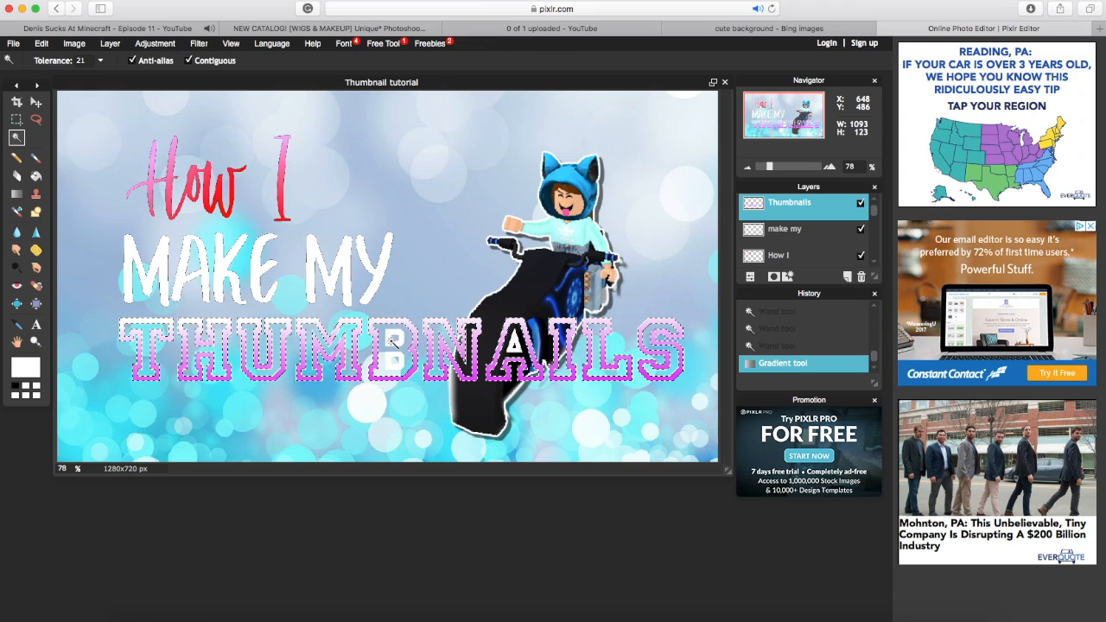
{"action": "key", "text": "ctrl+z"}
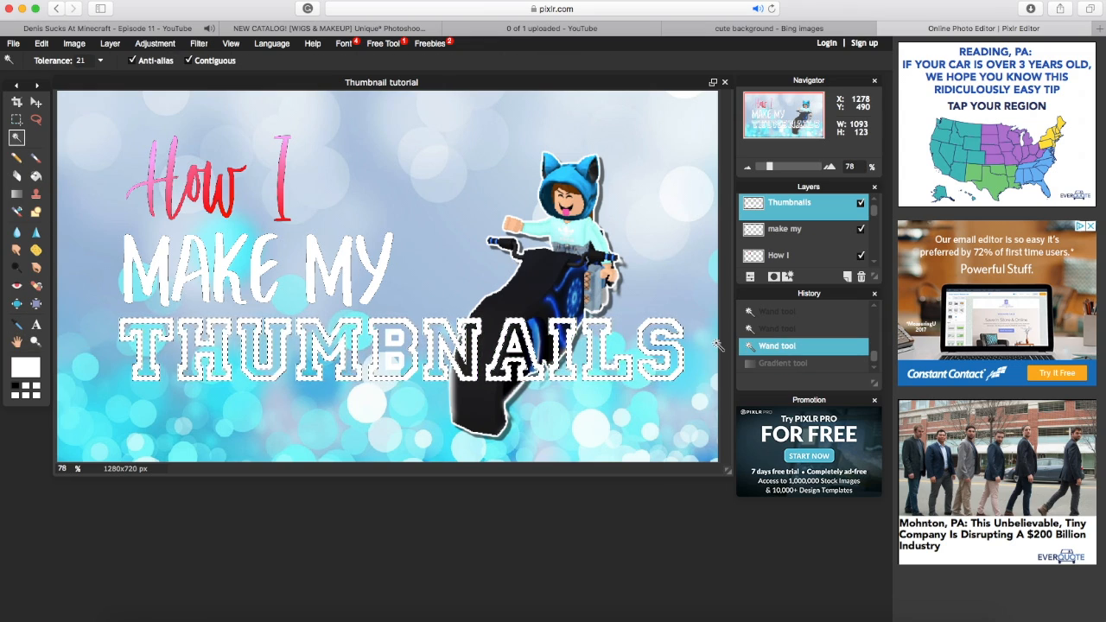
Exclude the enclosed areas inside the "Thumbnails" letters from the selection and fill the letters with the white-to-purple gradient from top to bottom.
{"action": "left_click", "coordinate": [393, 357]}
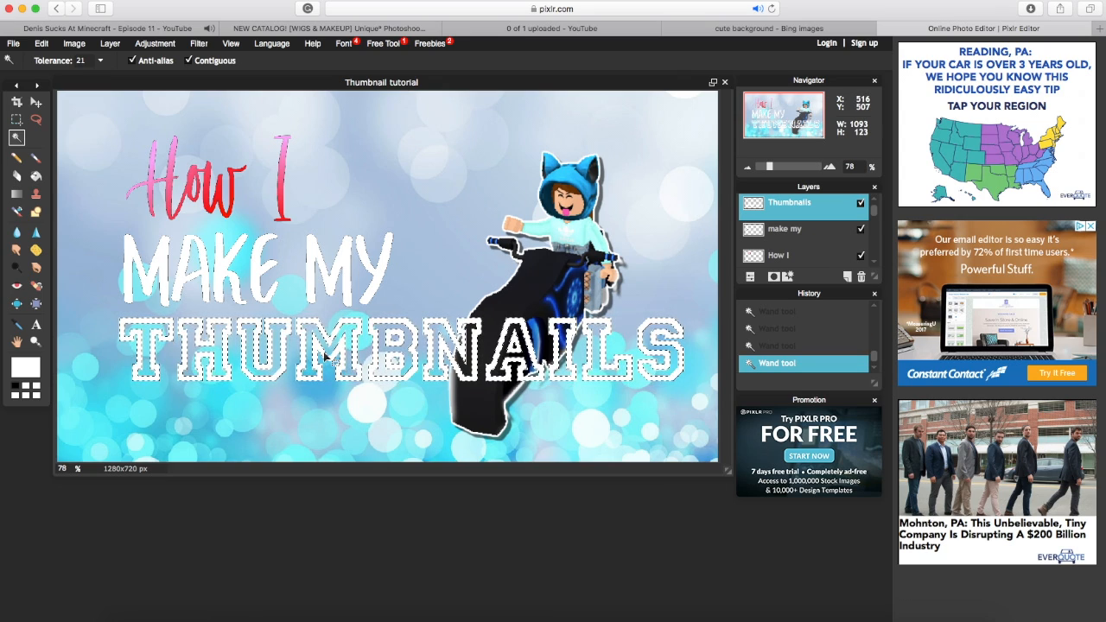
{"action": "left_click", "coordinate": [16, 194]}
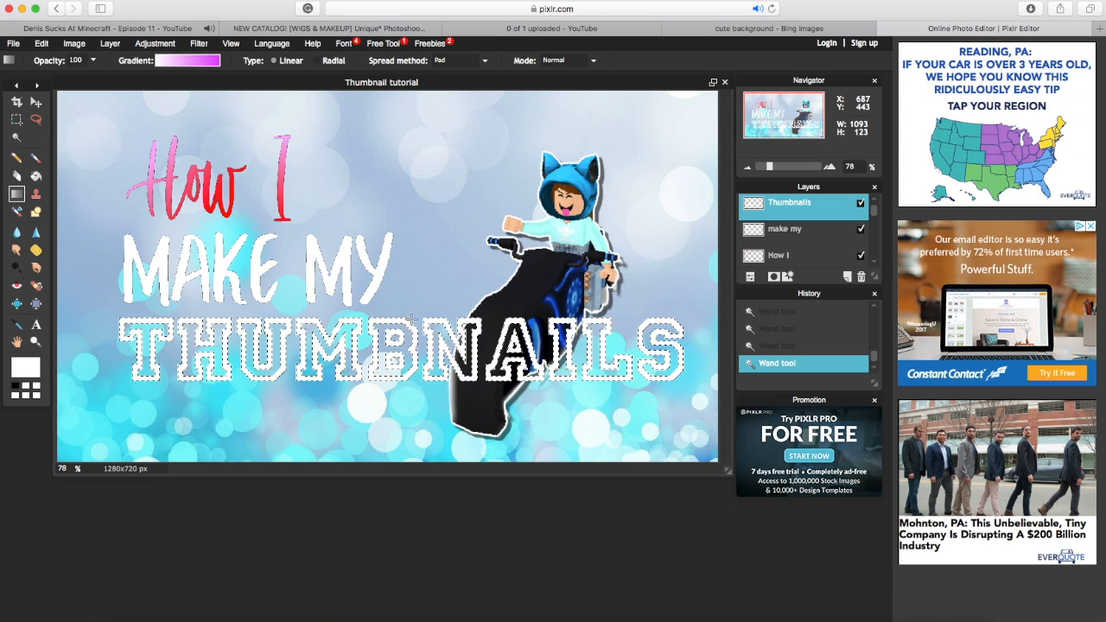
{"action": "left_click_drag", "start_coordinate": [413, 381], "coordinate": [544, 414]}
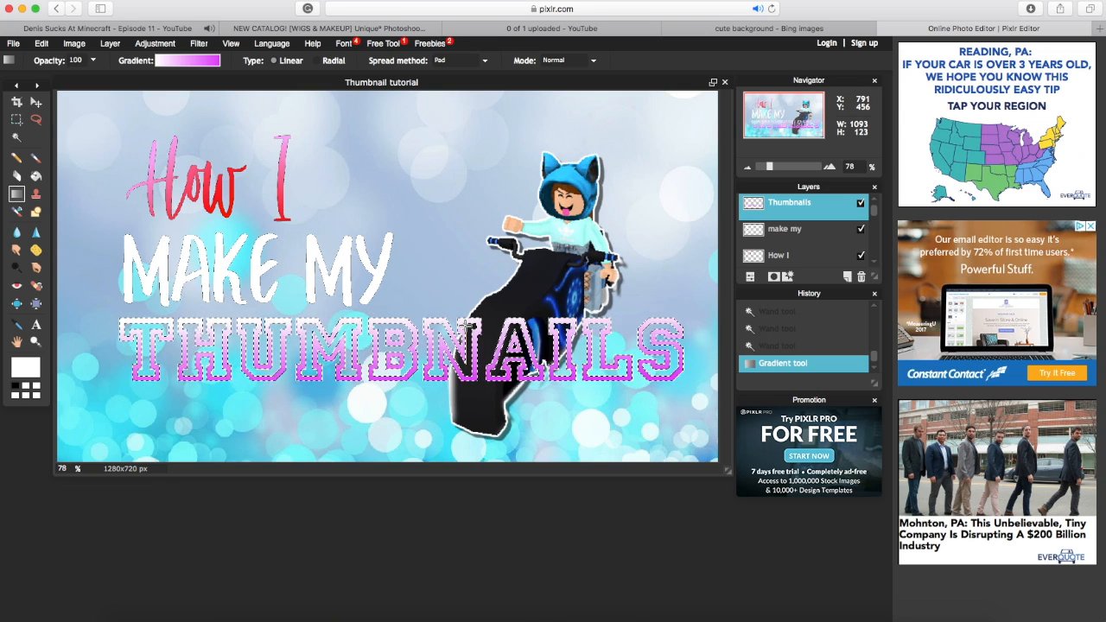
Save the image in JPEG format at quality 80 to the Desktop as Thumbnail tutorial.jpg.
{"action": "left_click", "coordinate": [12, 45]}
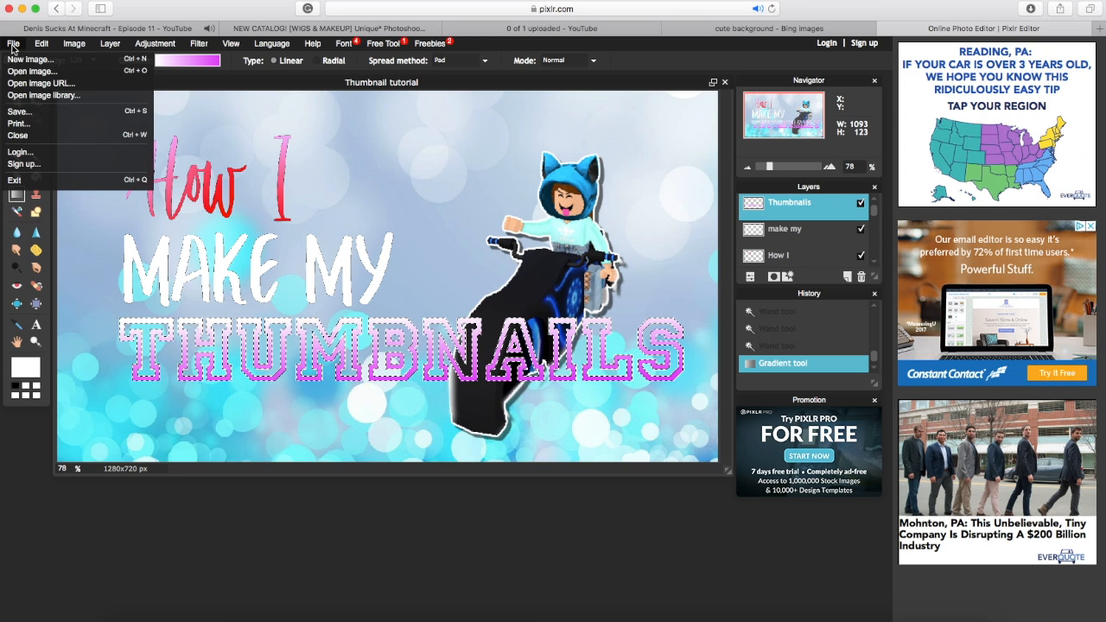
{"action": "left_click", "coordinate": [49, 114]}
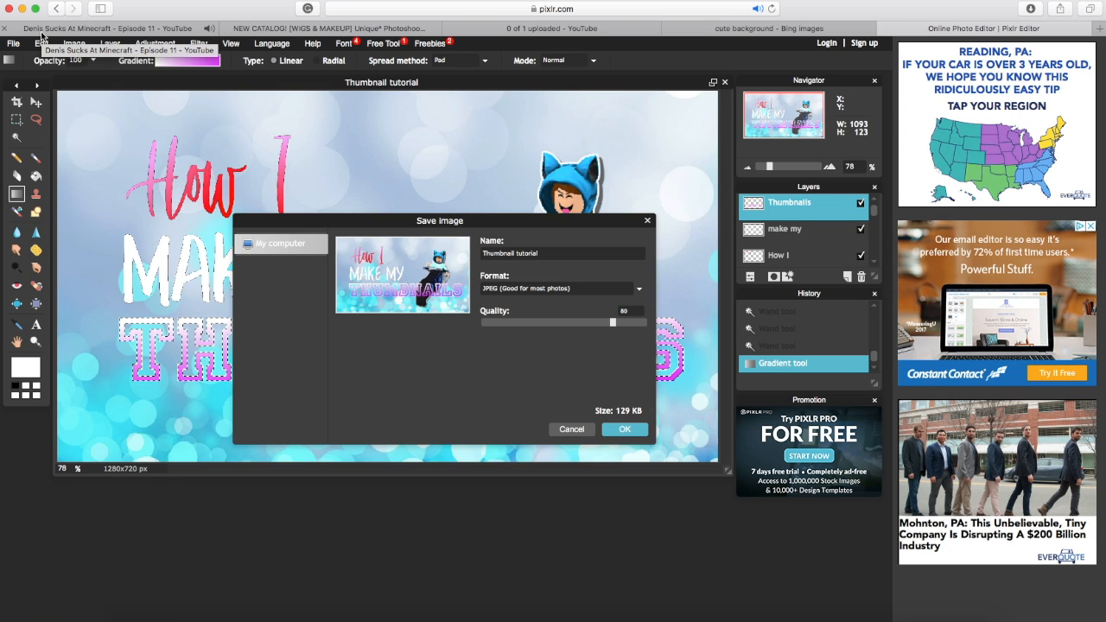
{"action": "left_click", "coordinate": [570, 288]}
{"action": "left_click", "coordinate": [580, 304]}
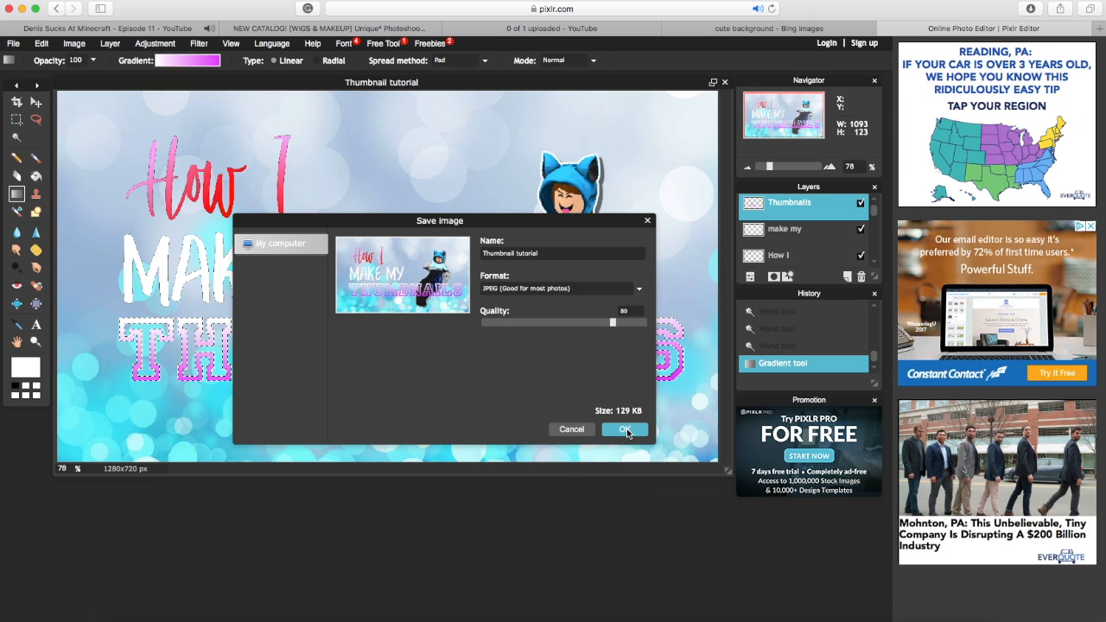
{"action": "left_click", "coordinate": [626, 430]}
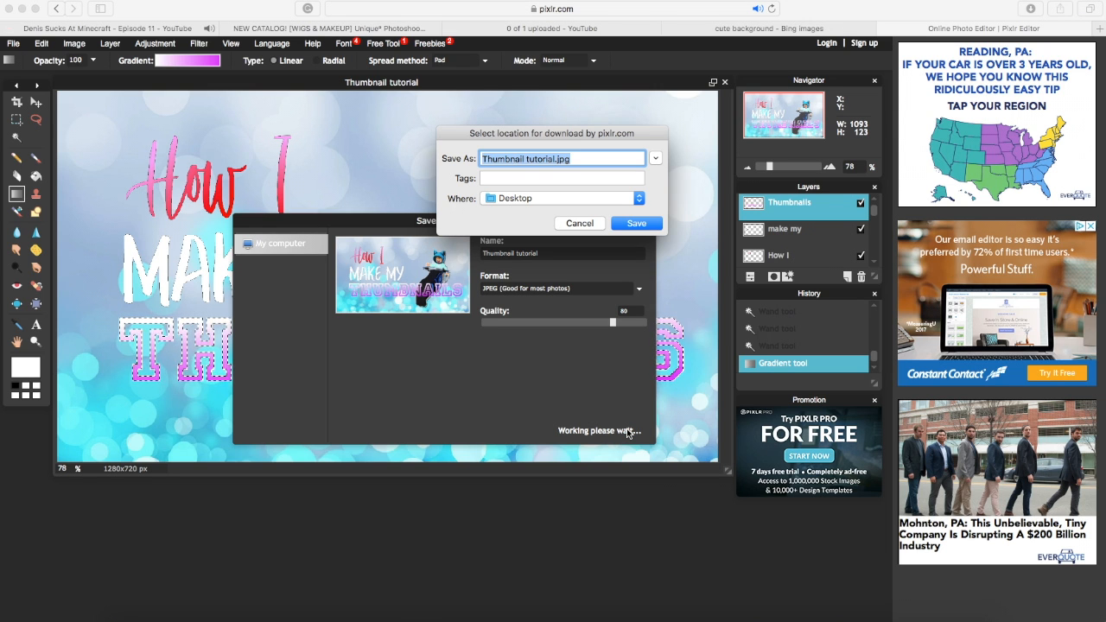
{"action": "left_click", "coordinate": [636, 223]}
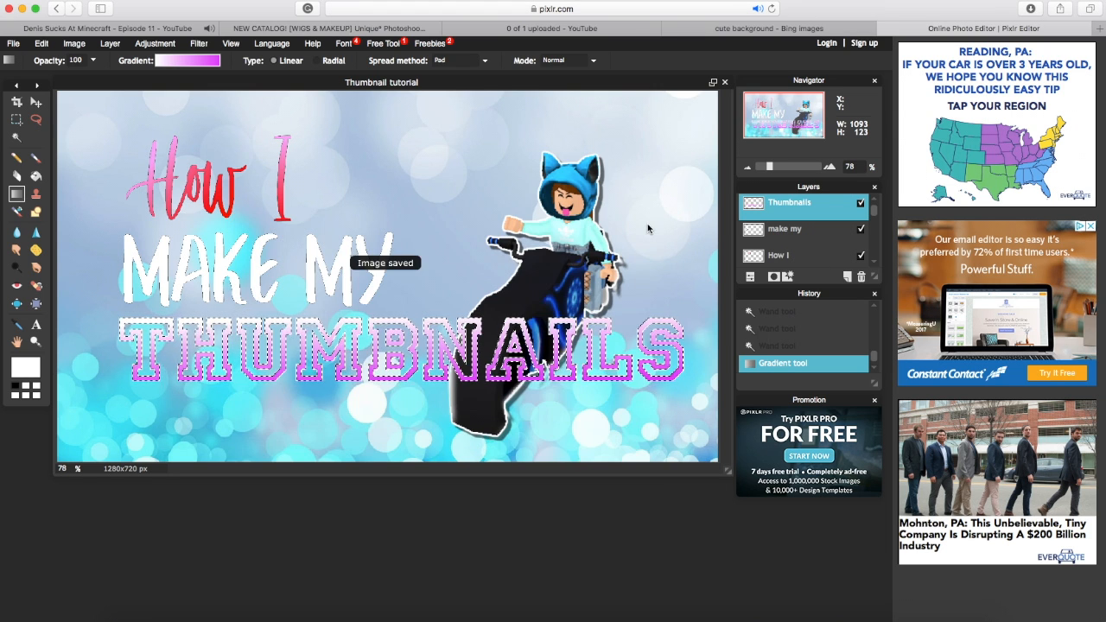